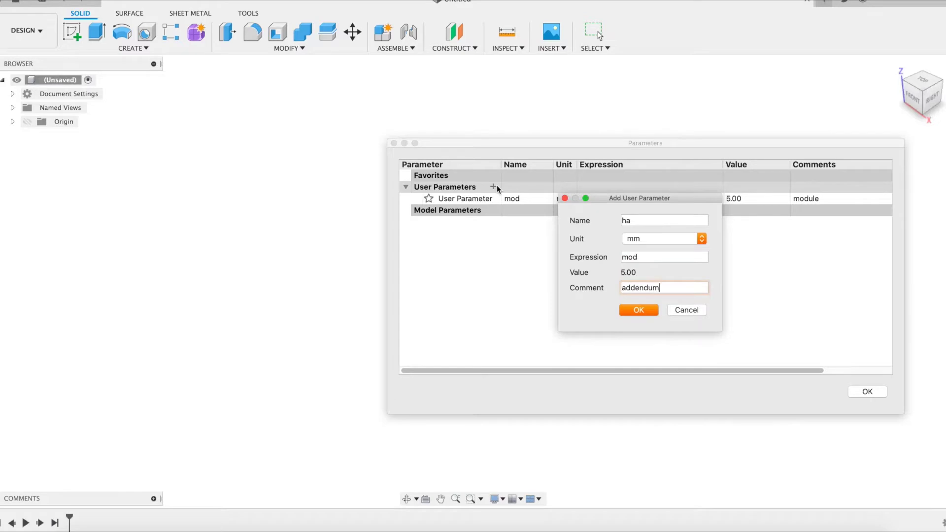
# - Finish adding the ha parameter and add user parameter hd in mm with expression 1.25*mod and comment "dedendum"
pyautogui.press('Return')
pyautogui.click(493, 186)
pyautogui.write('hd')
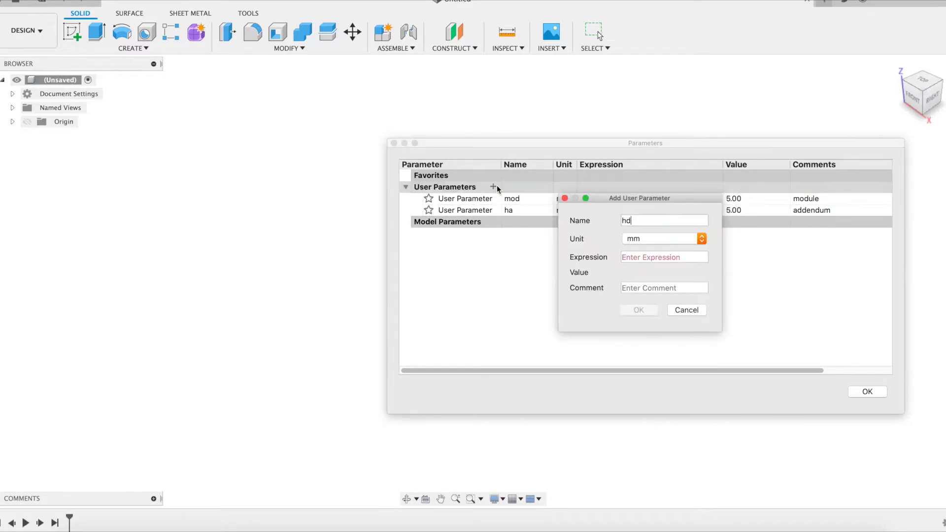
pyautogui.press('Tab')
pyautogui.write('1.')
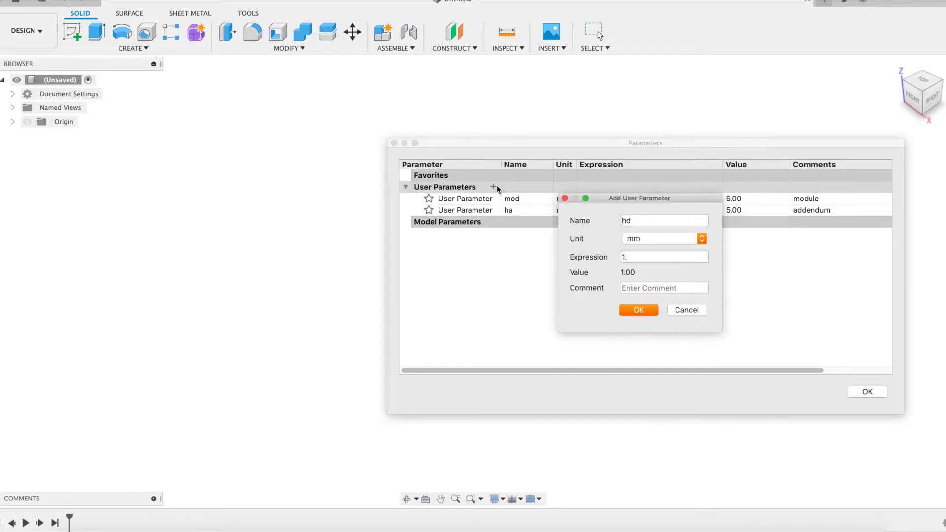
pyautogui.write('25*mod')
pyautogui.press('Tab')
pyautogui.write('dedendum')
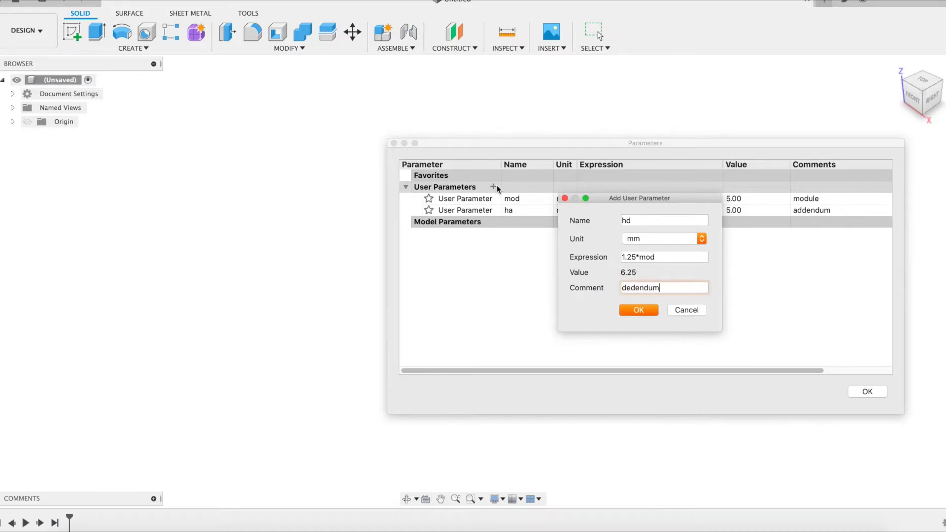
pyautogui.press('Return')
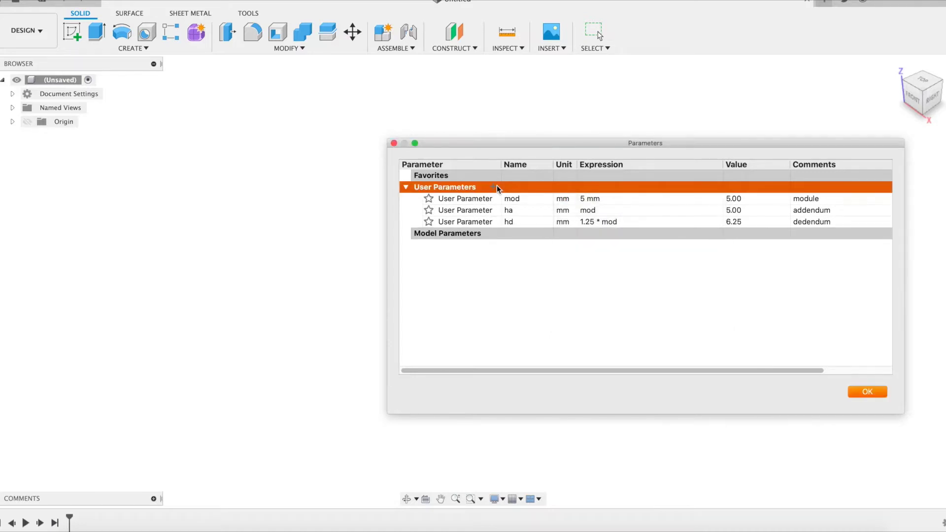
# - Add user parameter alpha with unit deg, expression 20 and comment "pressure angle"
pyautogui.click(494, 187)
pyautogui.write('alpha')
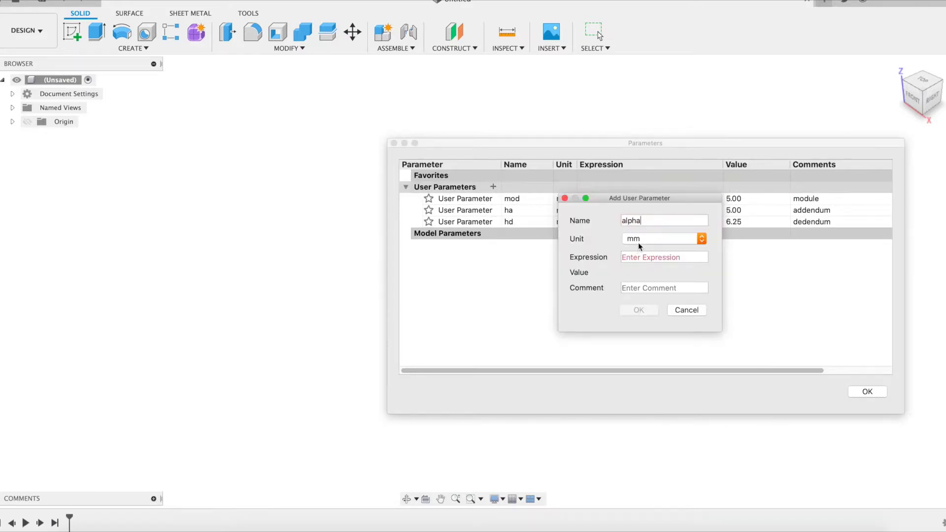
pyautogui.click(639, 241)
pyautogui.click(645, 185)
pyautogui.click(651, 257)
pyautogui.write('2')
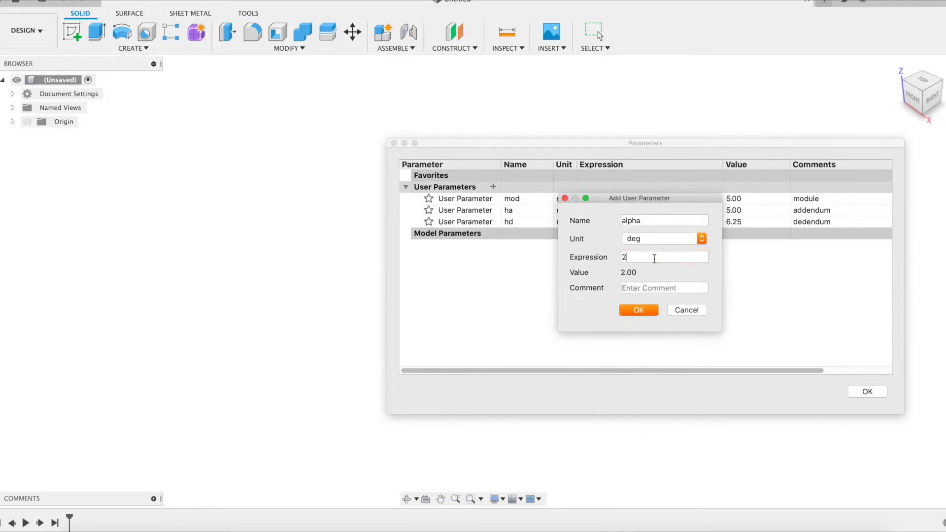
pyautogui.write('0')
pyautogui.write('pressure angle')
pyautogui.press('Return')
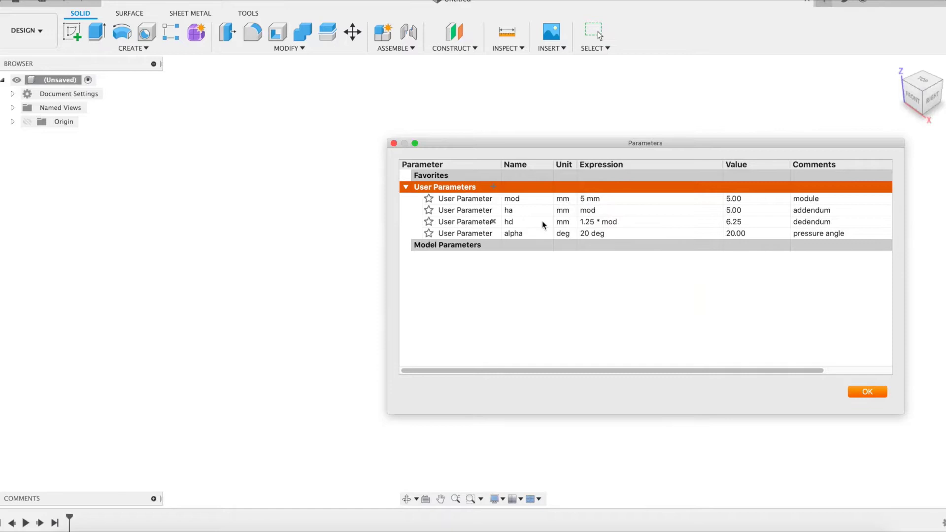
# - Add user parameter theta with unit deg and expression tan(alpha)*1 rad
pyautogui.click(491, 188)
pyautogui.write('theta')
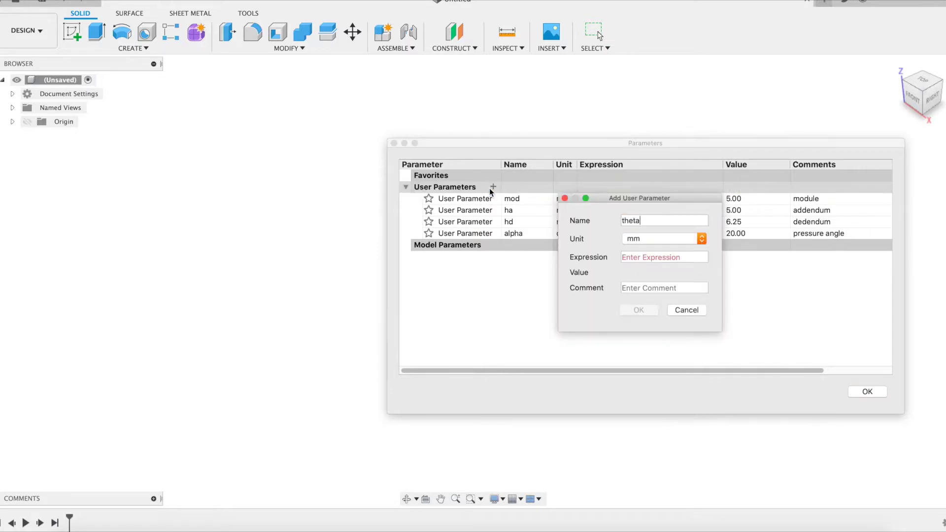
pyautogui.click(649, 238)
pyautogui.click(647, 177)
pyautogui.press('Tab')
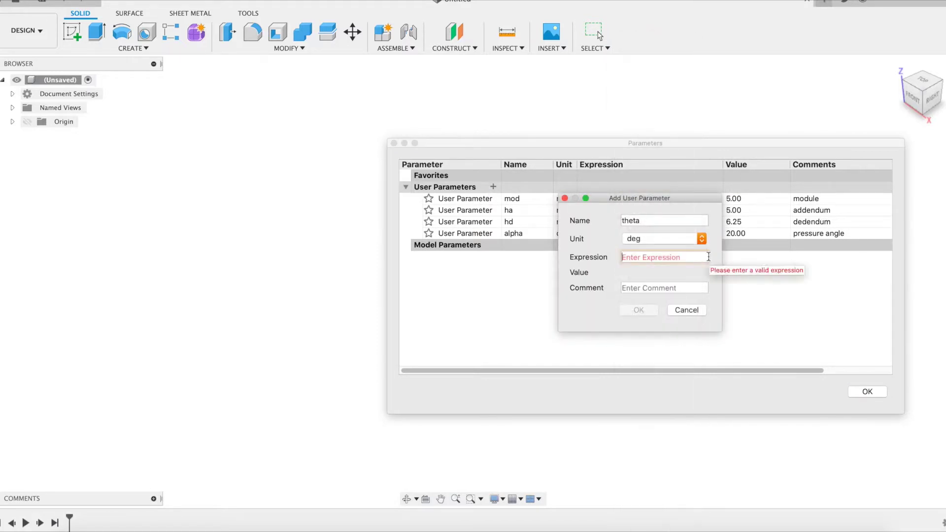
pyautogui.write('tan(al')
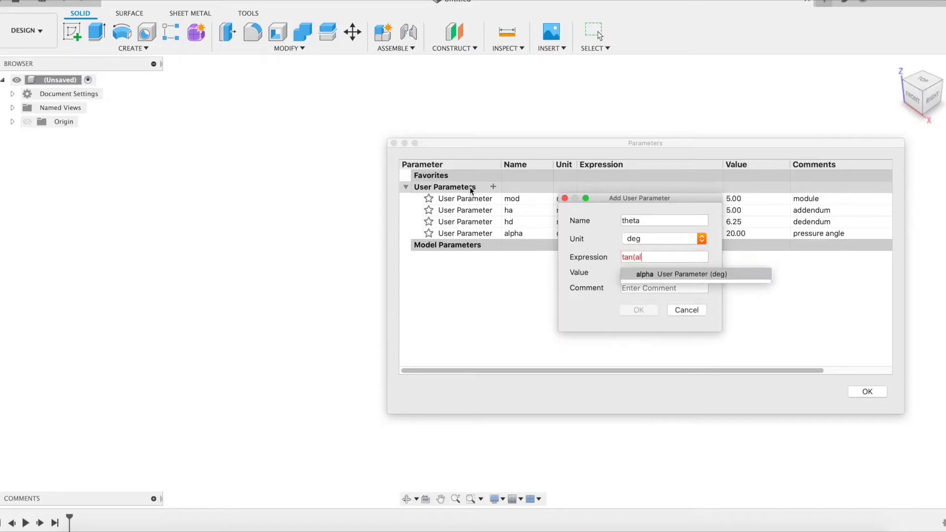
pyautogui.write('pha)*1 rad')
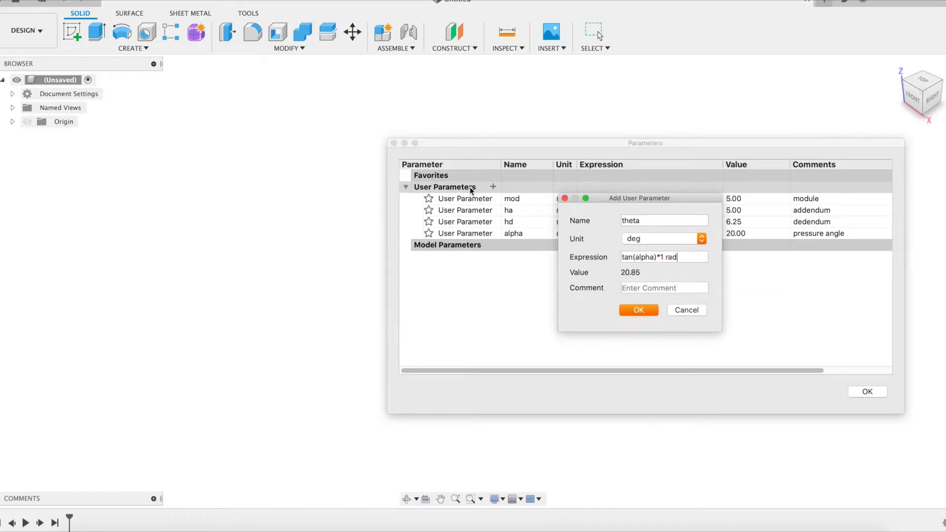
pyautogui.press('Return')
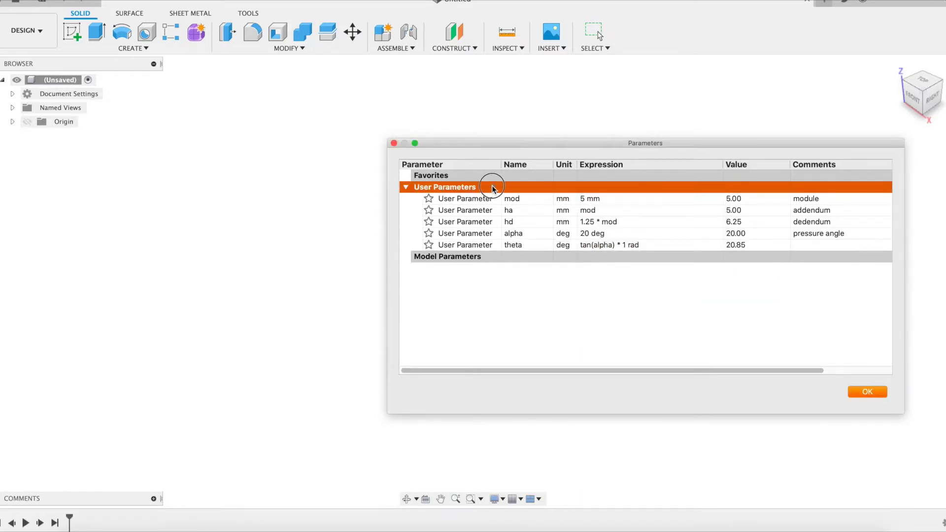
# - Add user parameter z with No Units, expression 17 and comment "gear teeth"
pyautogui.click(492, 188)
pyautogui.write('z')
pyautogui.click(660, 238)
pyautogui.press('Escape')
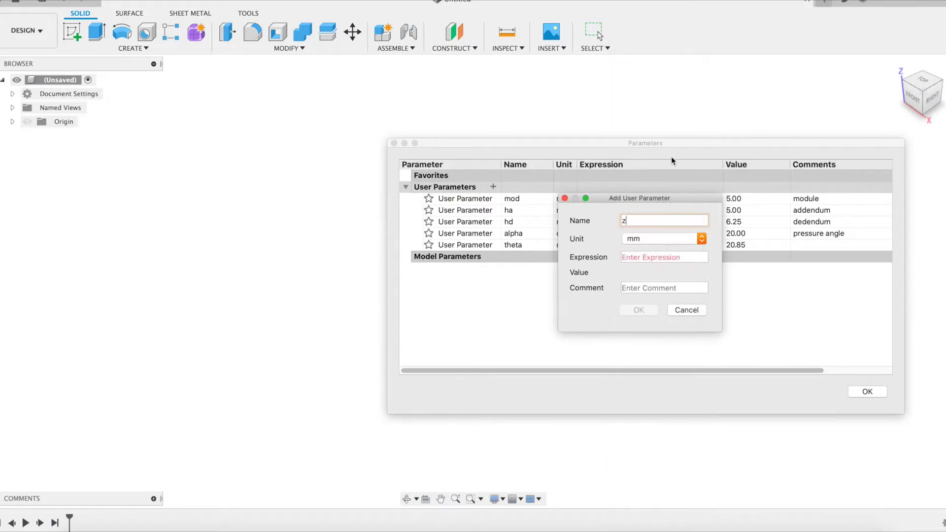
pyautogui.click(655, 238)
pyautogui.click(658, 39)
pyautogui.click(662, 258)
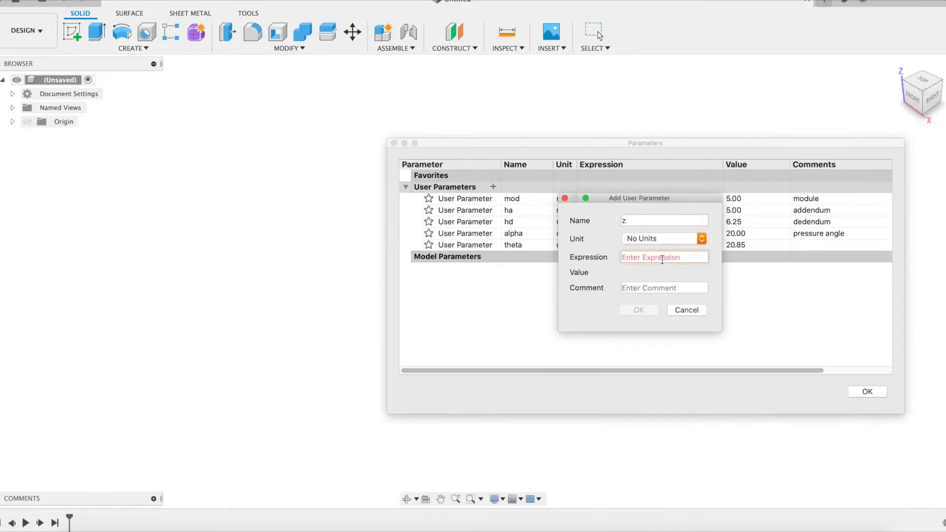
pyautogui.write('17')
pyautogui.click(667, 288)
pyautogui.write('gear t')
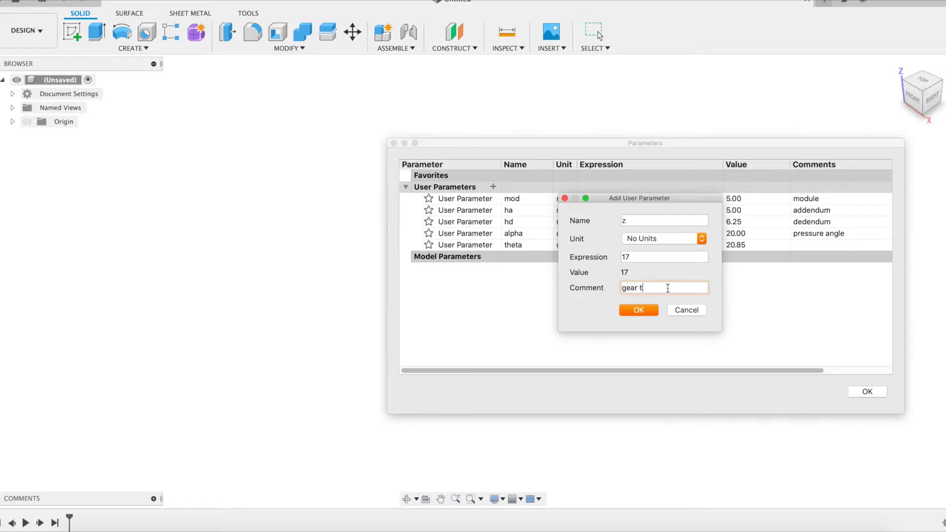
pyautogui.write('eeth')
pyautogui.press('Return')
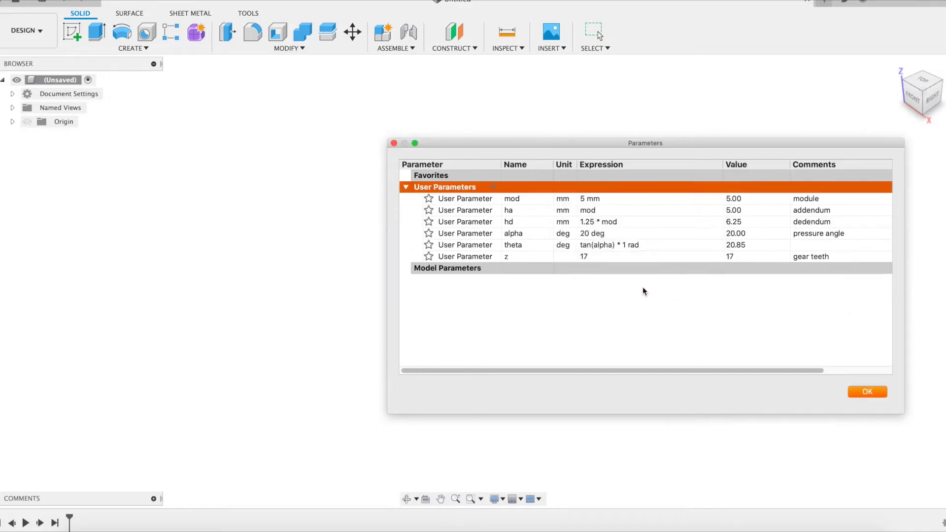
# - Add user parameter rp in mm with expression mod*z/2 and comment "pitch radius"
pyautogui.click(493, 187)
pyautogui.write('rp')
pyautogui.press('Tab')
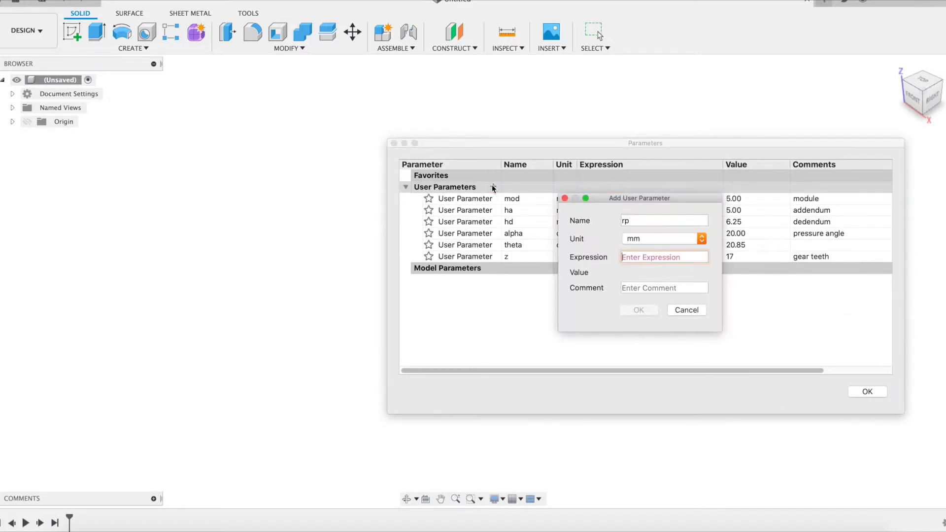
pyautogui.write('mo')
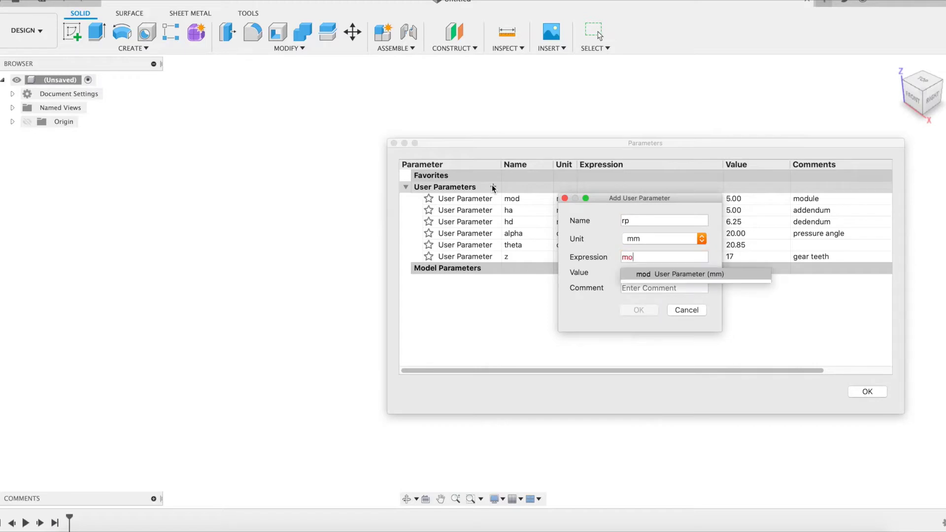
pyautogui.write('d*z/2')
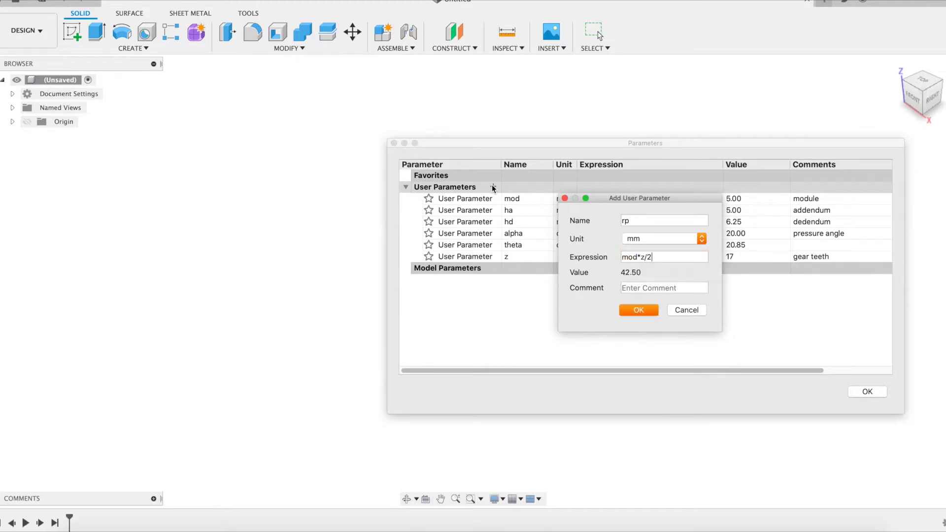
pyautogui.click(663, 288)
pyautogui.write('pitvh radius')
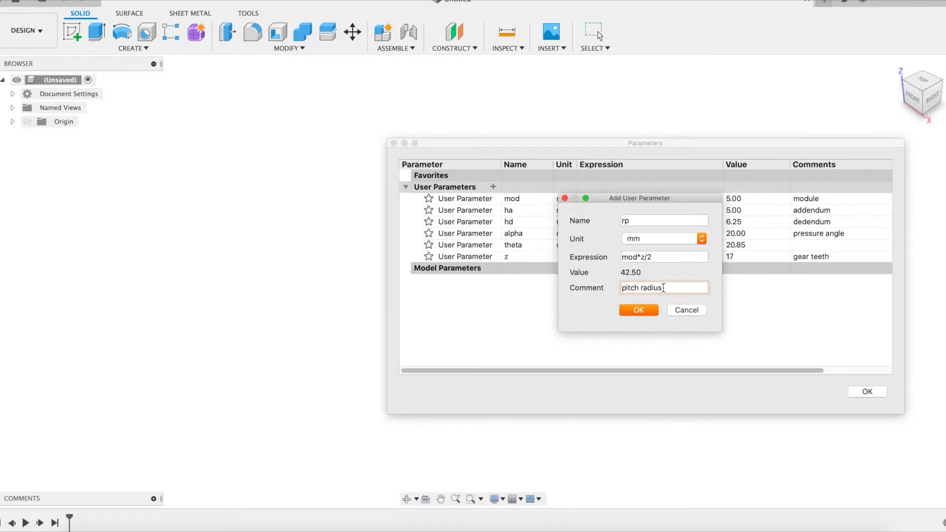
pyautogui.press('Return')
# - Add user parameter rb in mm with expression rp*cos(alpha) and comment "base radius"
pyautogui.click(493, 186)
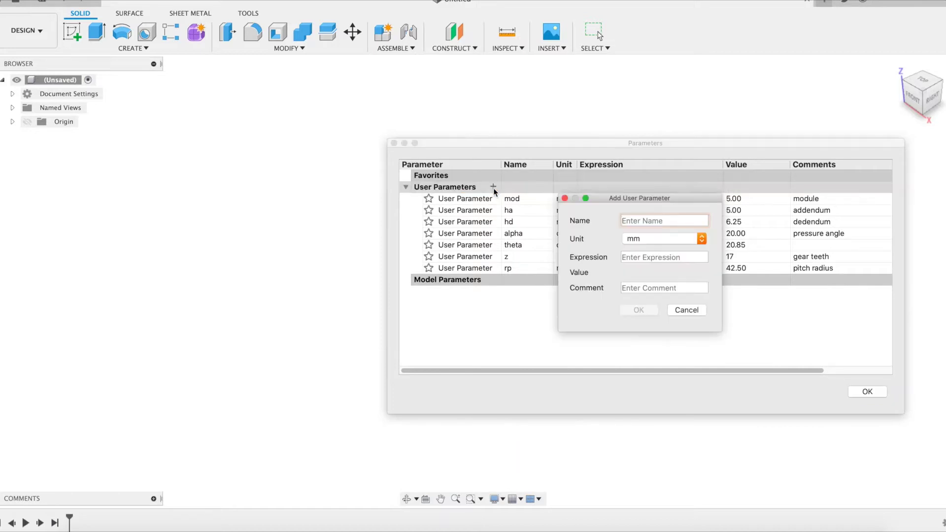
pyautogui.write('rb')
pyautogui.click(663, 257)
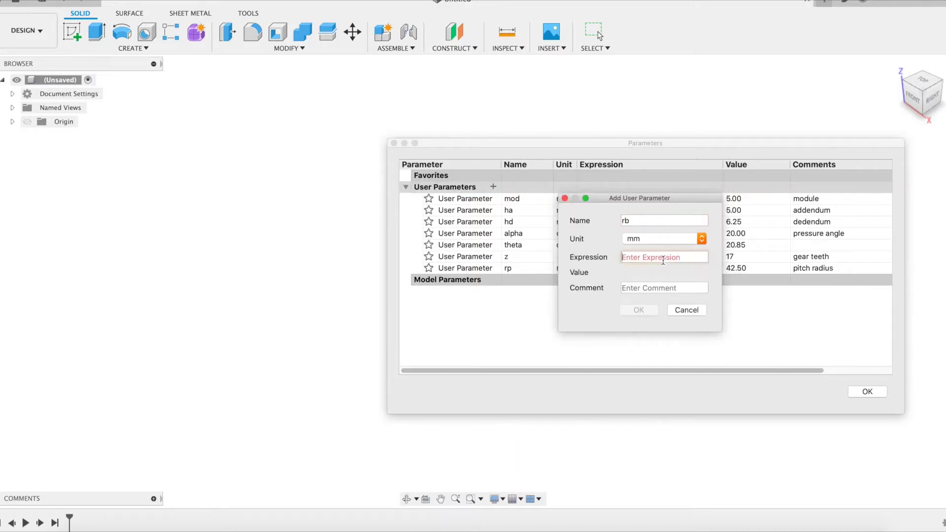
pyautogui.write('rp*cos(alp')
pyautogui.press('Return')
pyautogui.write(')')
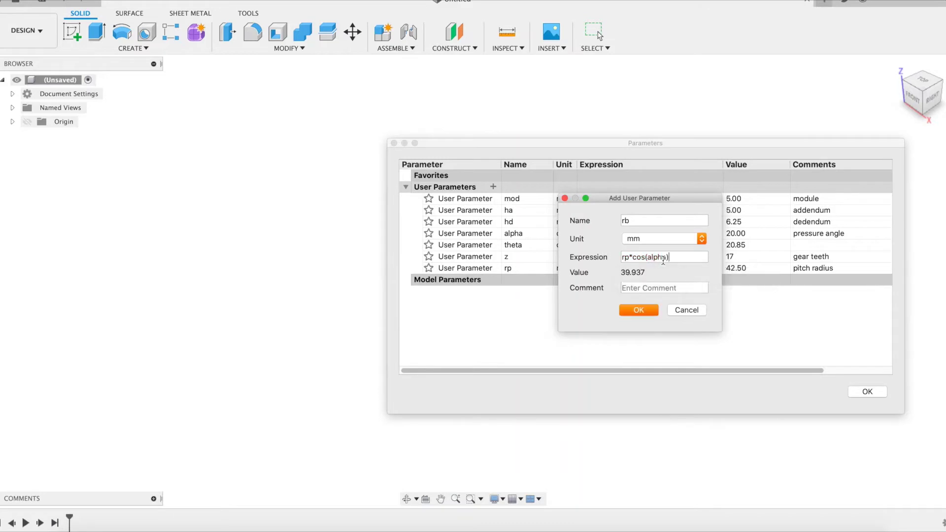
pyautogui.click(673, 288)
pyautogui.write('base r')
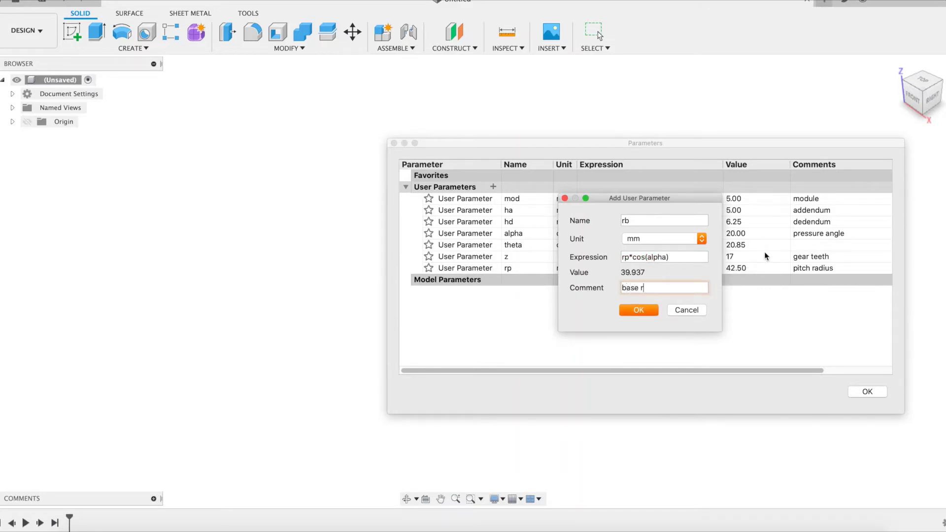
pyautogui.write('adius')
pyautogui.press('Return')
# - Add user parameter alphaout with unit deg and expression acos(rb/(rp+ha))
pyautogui.click(493, 187)
pyautogui.write('al')
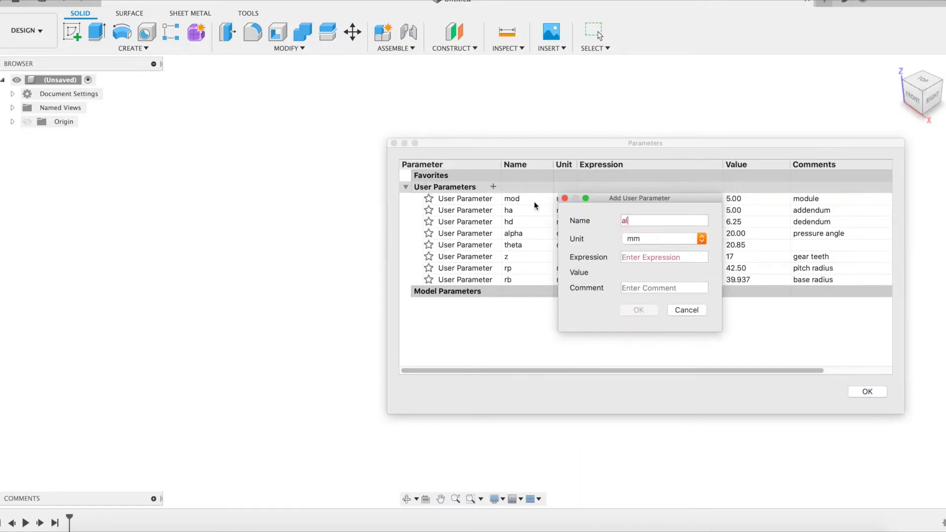
pyautogui.write('phaout')
pyautogui.click(636, 243)
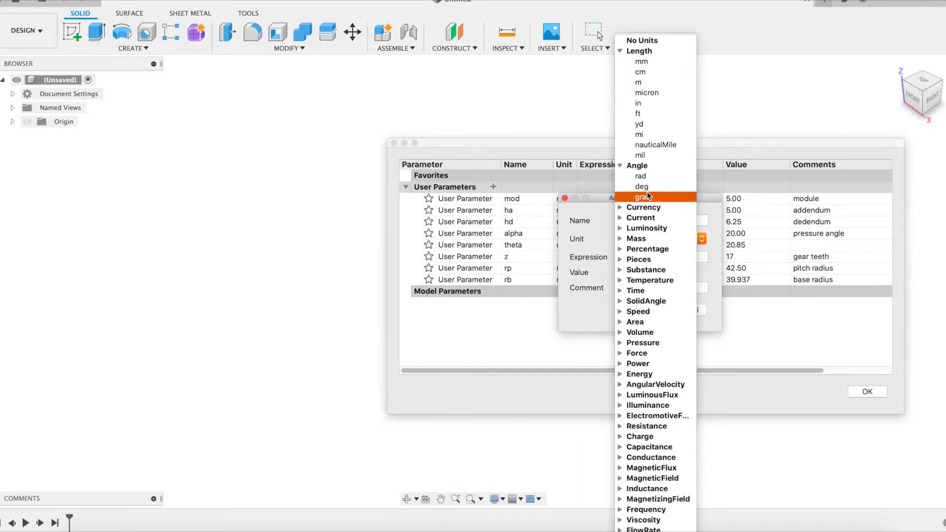
pyautogui.click(647, 192)
pyautogui.click(651, 259)
pyautogui.write('aco')
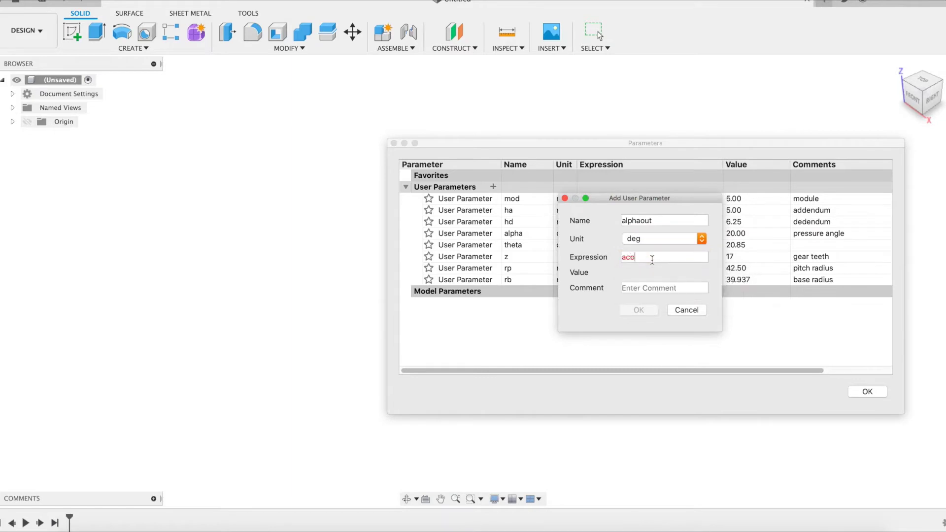
pyautogui.write('s(rb/(rp+ha')
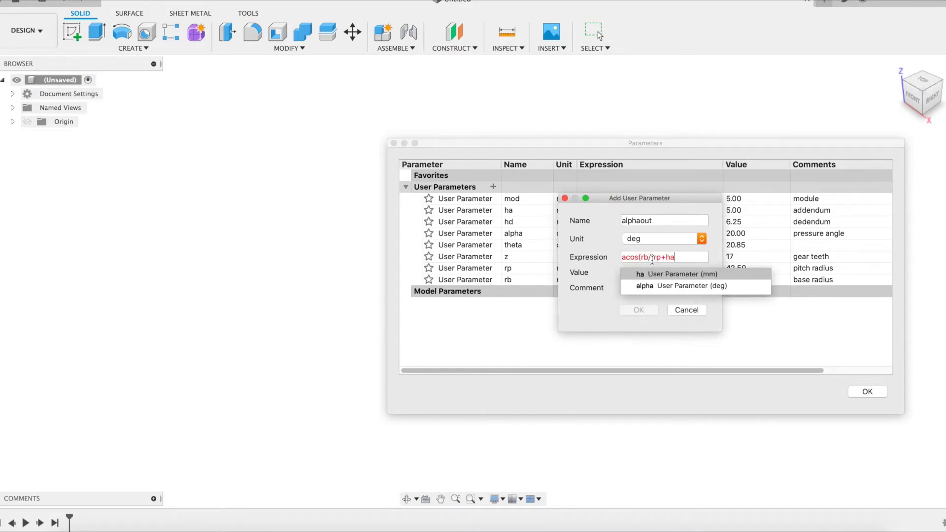
pyautogui.write('))')
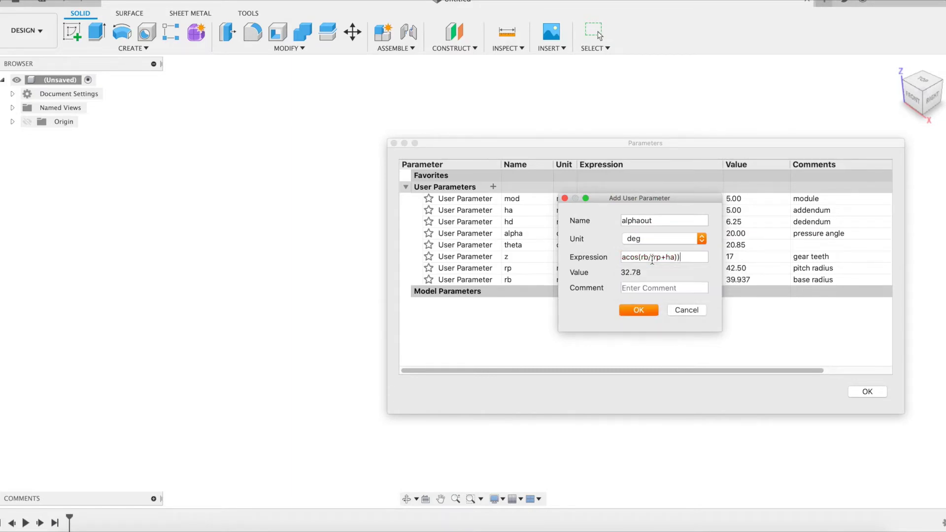
pyautogui.click(633, 310)
# - Add user parameter thetaout with unit deg and expression tan(alphaout)*1 rad
pyautogui.click(493, 186)
pyautogui.write('thetaout')
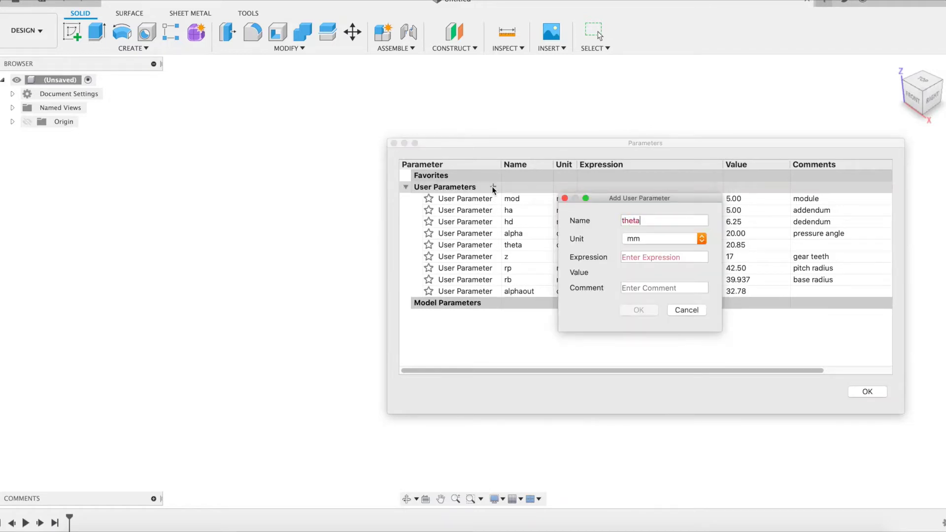
pyautogui.click(648, 241)
pyautogui.click(650, 186)
pyautogui.click(647, 256)
pyautogui.write('tan(alphaout)*A a')
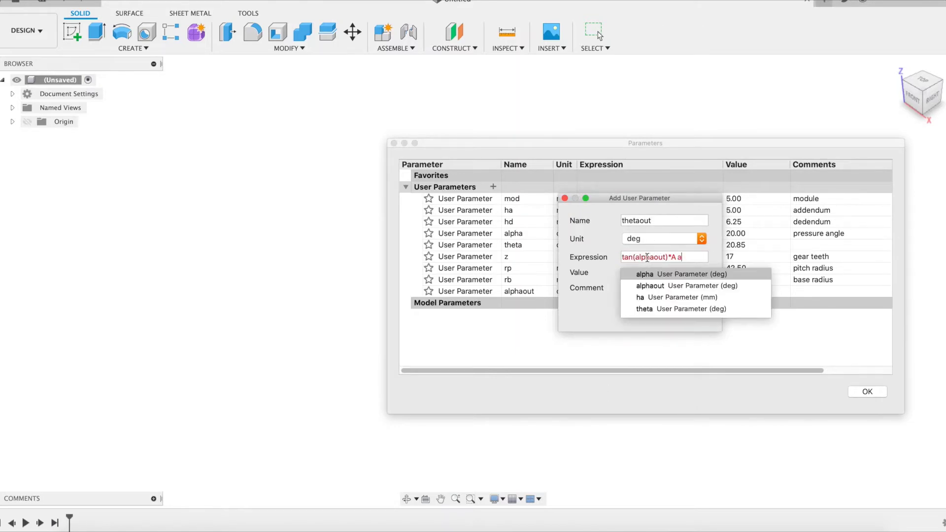
pyautogui.press('BackSpace')
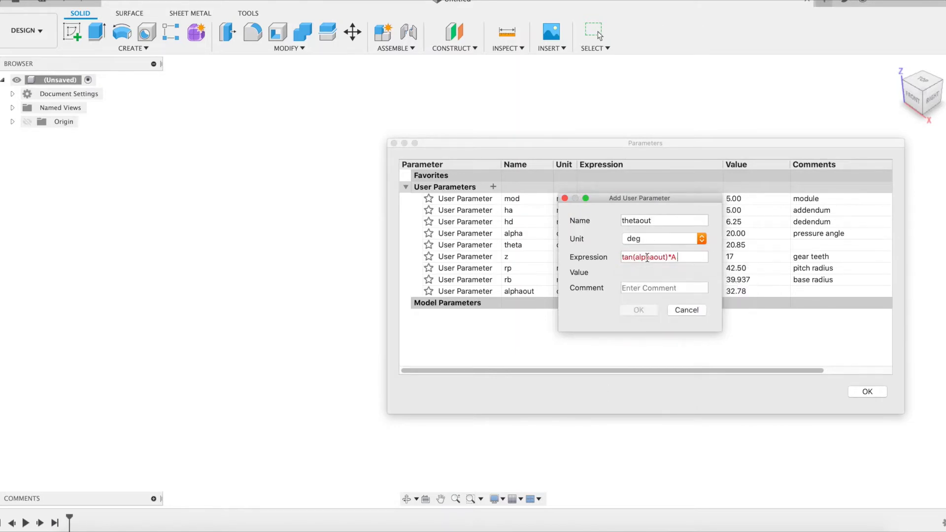
pyautogui.write('rad')
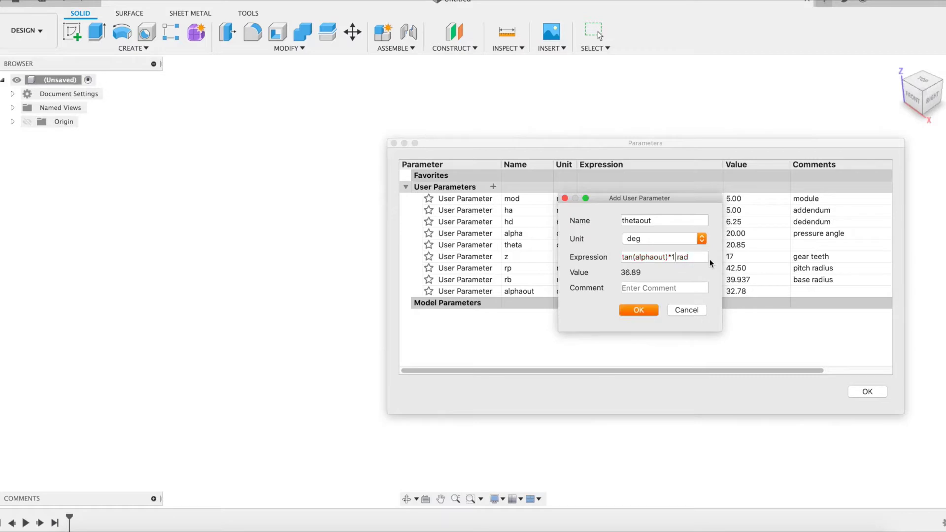
pyautogui.click(646, 310)
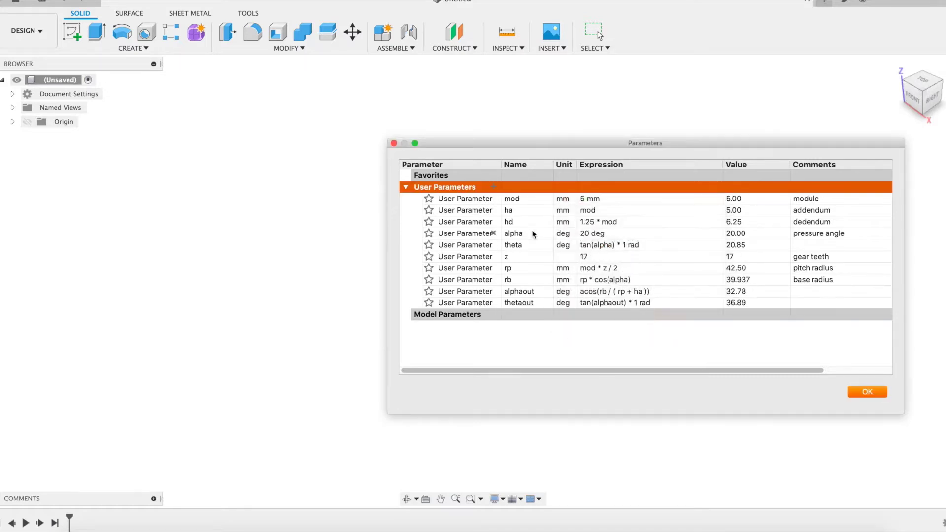
# - Add user parameter ua1 with unit deg and expression theta/5
pyautogui.click(493, 187)
pyautogui.write('ua1')
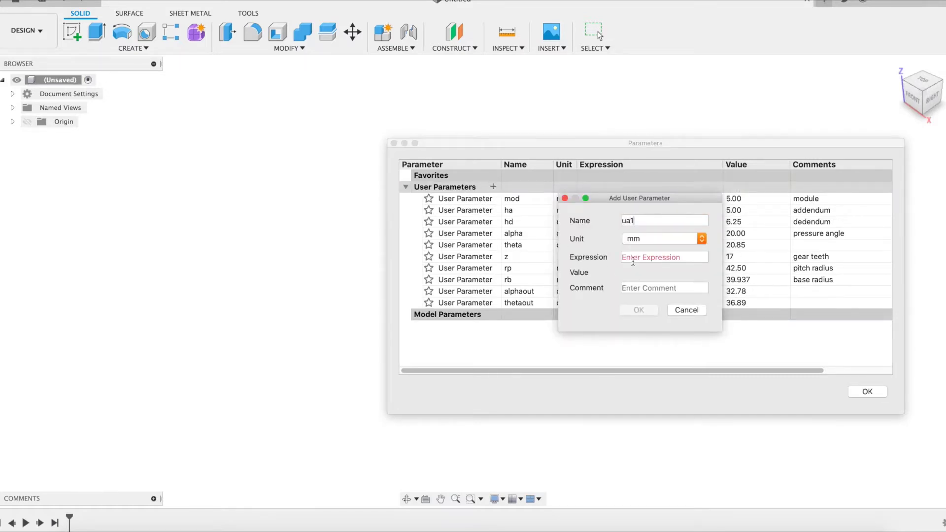
pyautogui.click(646, 258)
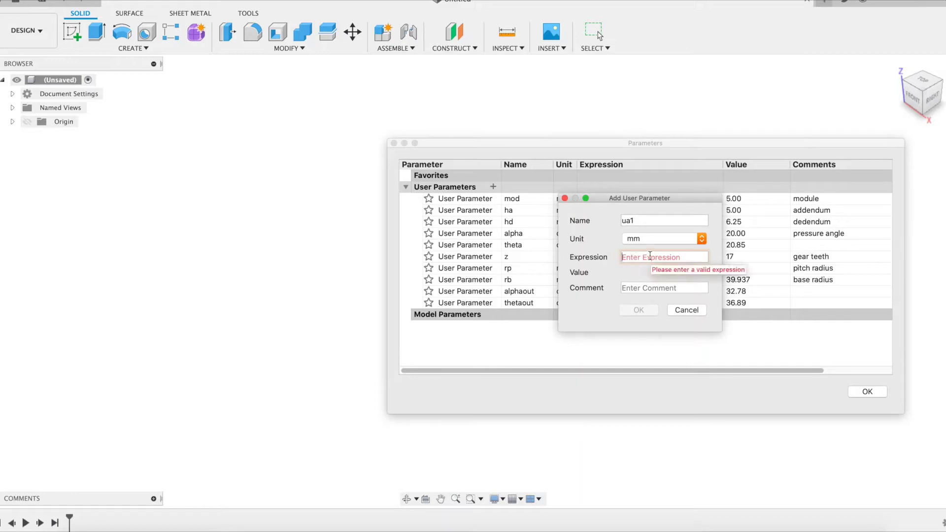
pyautogui.write('theta')
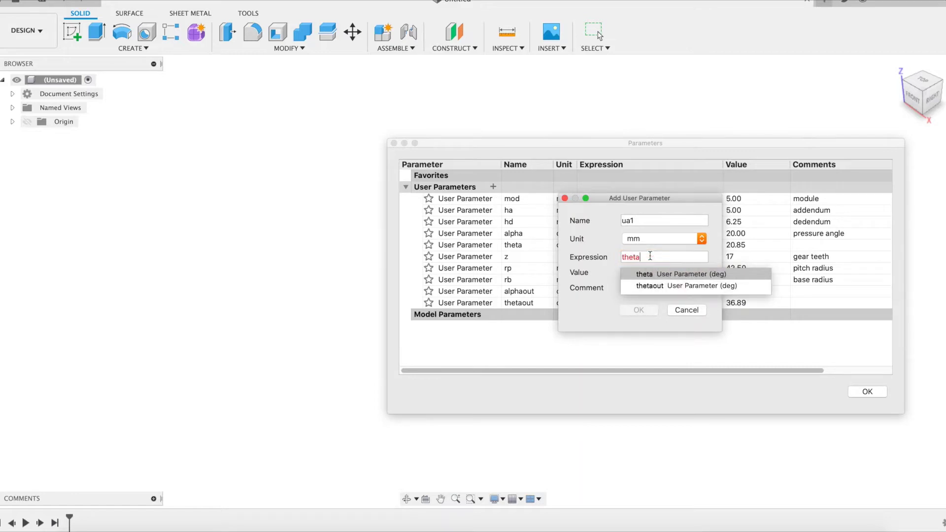
pyautogui.write('/5')
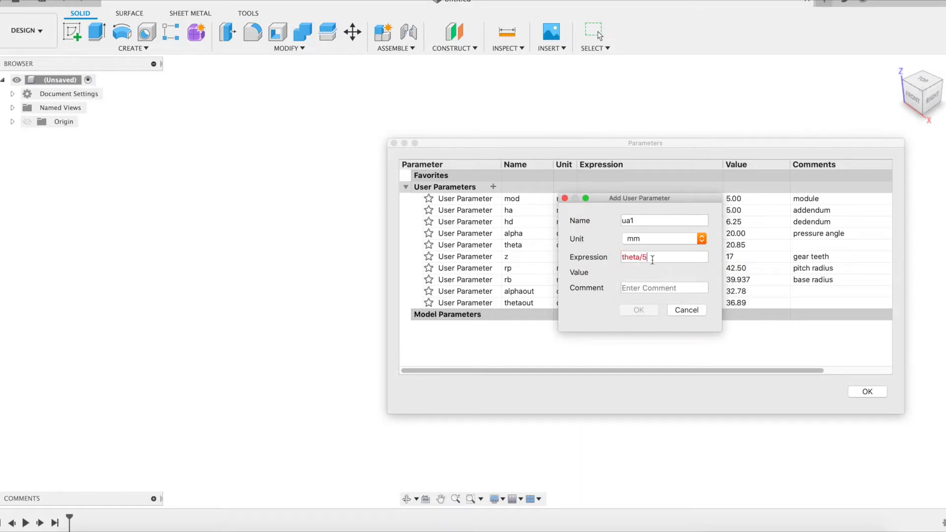
pyautogui.click(646, 241)
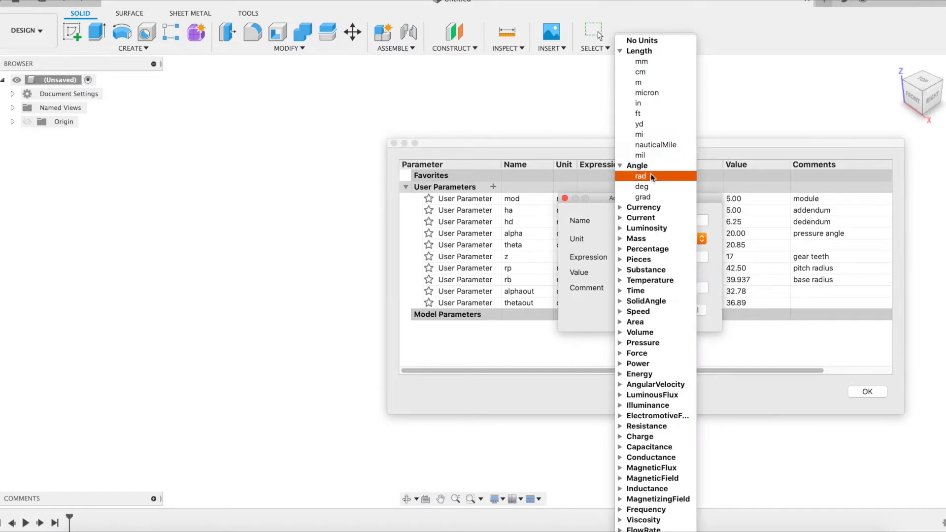
pyautogui.click(650, 174)
pyautogui.click(641, 312)
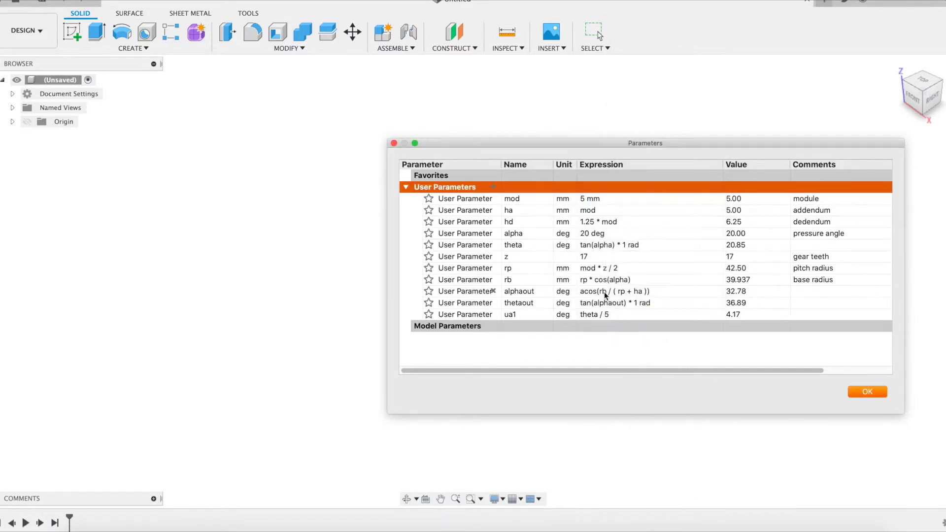
# - Add user parameter ual1 in mm with expression rb*ua1/180 deg*PI
pyautogui.click(492, 186)
pyautogui.write('ual1')
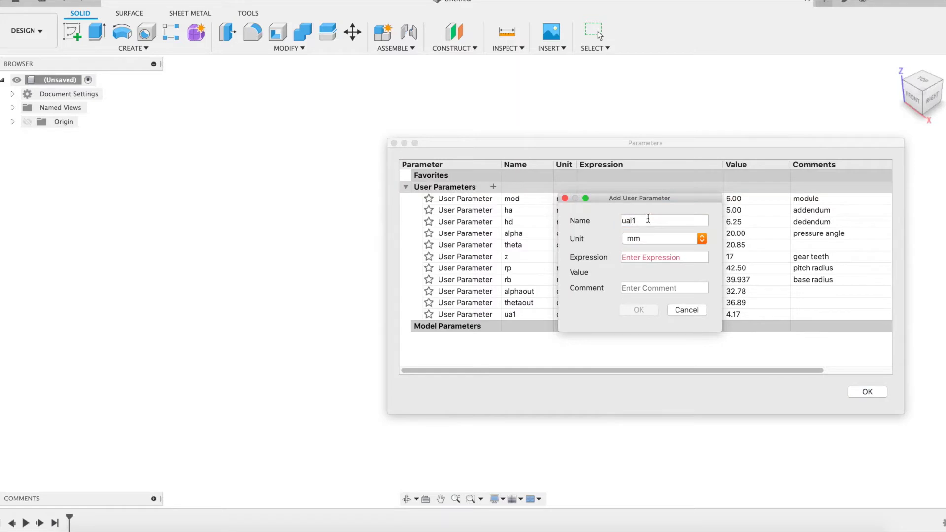
pyautogui.click(655, 261)
pyautogui.write('rb*ua1/180 deg*PI')
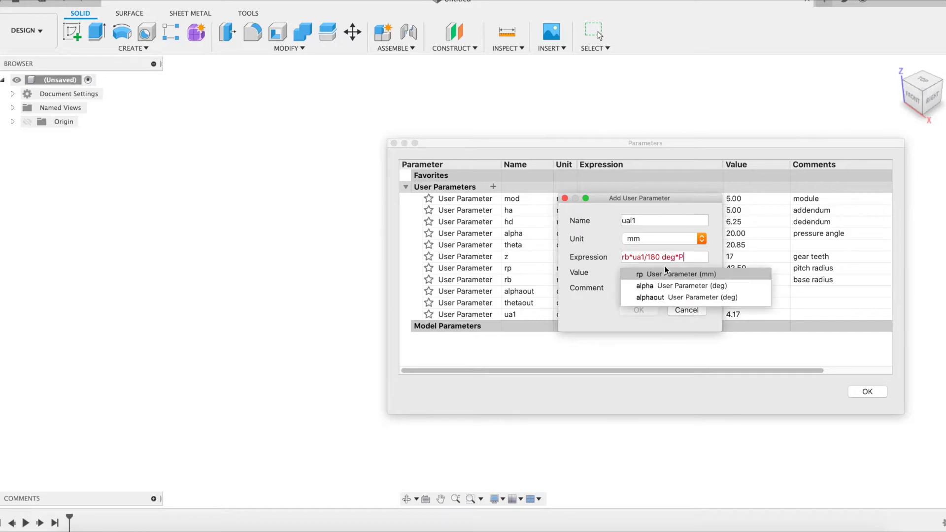
pyautogui.click(651, 309)
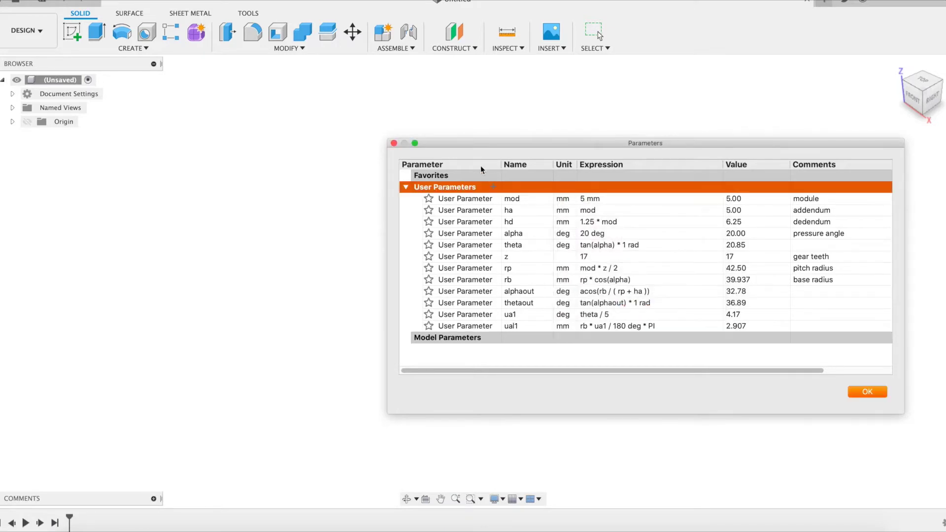
# - Add user parameter ua2 with unit deg and expression (thetaout-theta)/5
pyautogui.click(493, 187)
pyautogui.write('ua2')
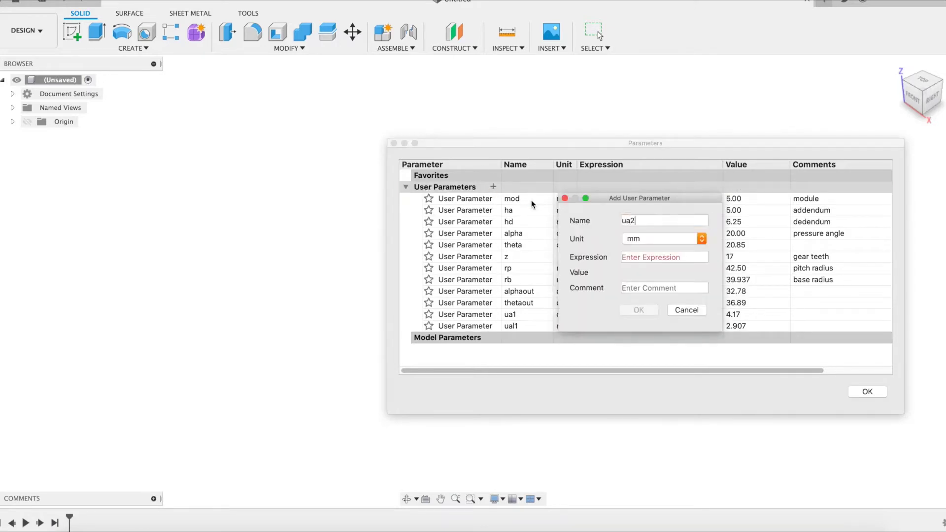
pyautogui.click(662, 238)
pyautogui.click(650, 188)
pyautogui.click(636, 257)
pyautogui.write('( thetaout ')
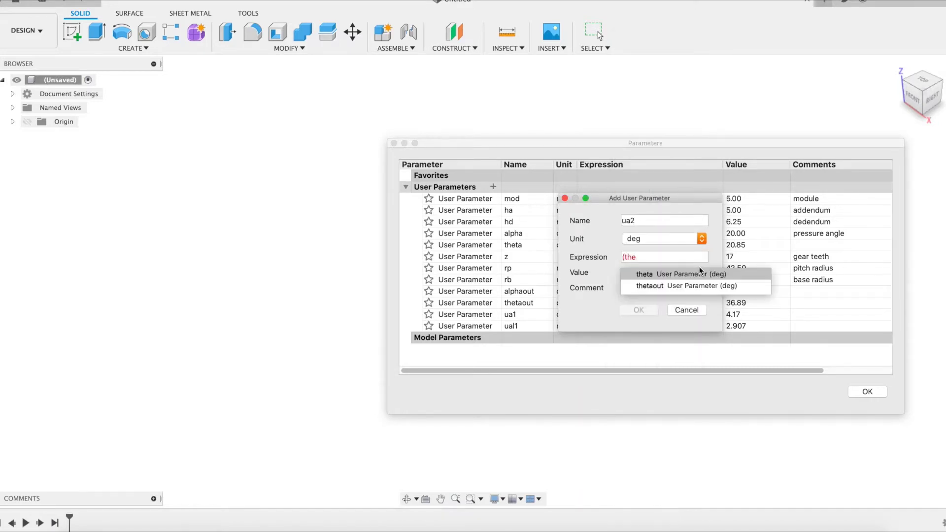
pyautogui.write('- theta ) ')
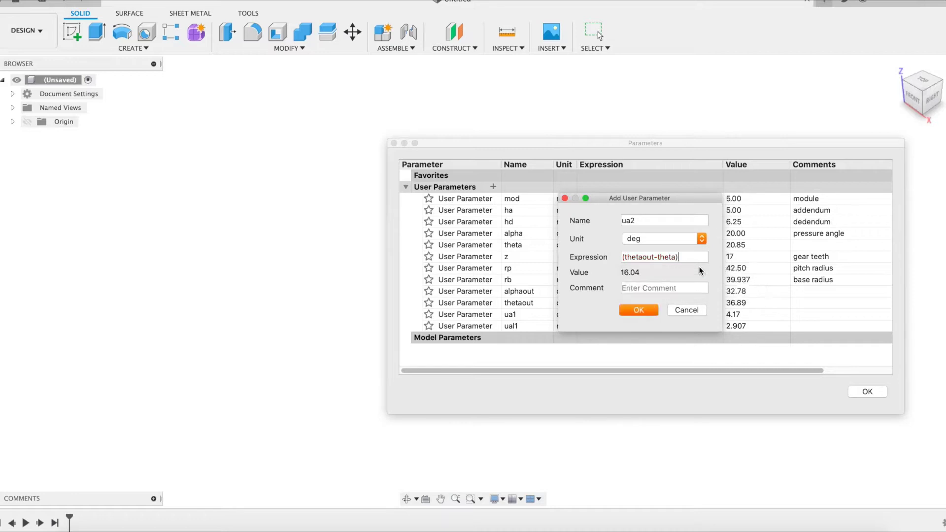
pyautogui.write('/ 5')
pyautogui.click(640, 309)
# - Add user parameter ual2 in mm with expression rb*ua2/180 deg*PI
pyautogui.click(493, 186)
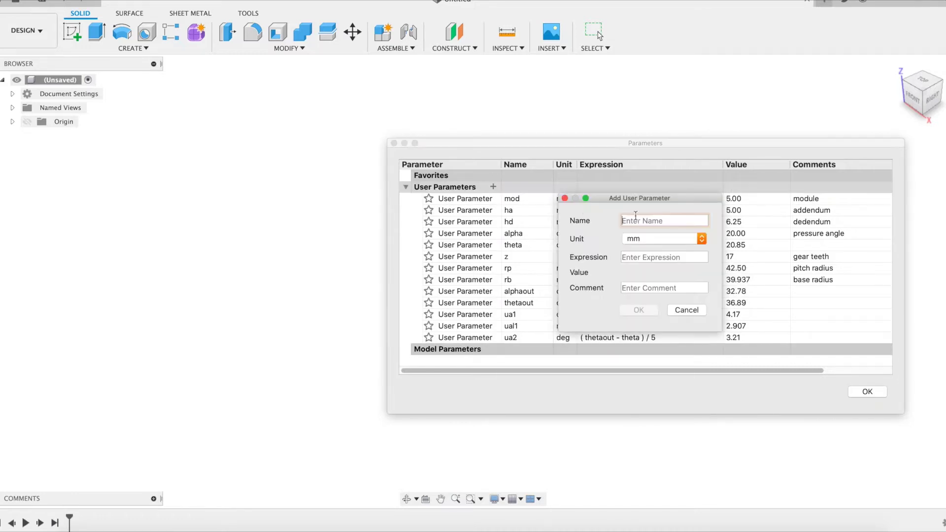
pyautogui.write('ual2')
pyautogui.click(675, 255)
pyautogui.write('rb * ua')
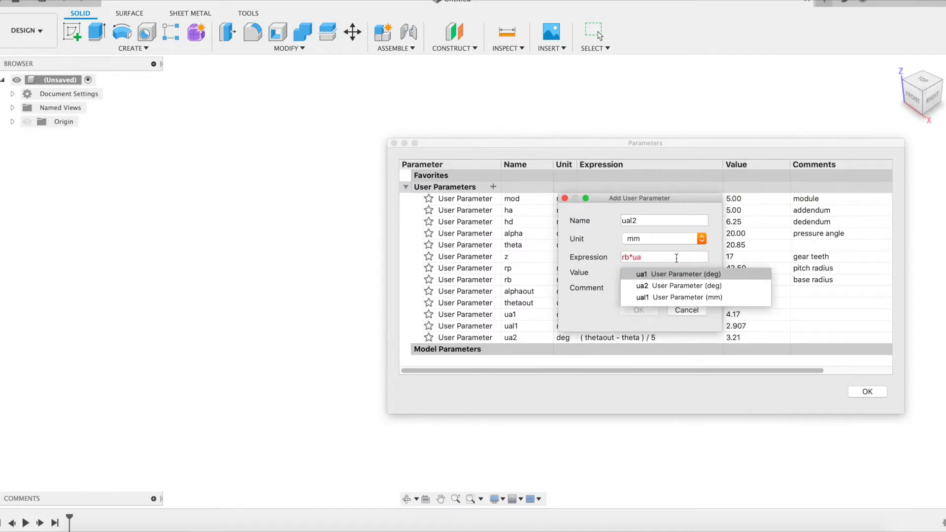
pyautogui.write('2 / 180 deg ')
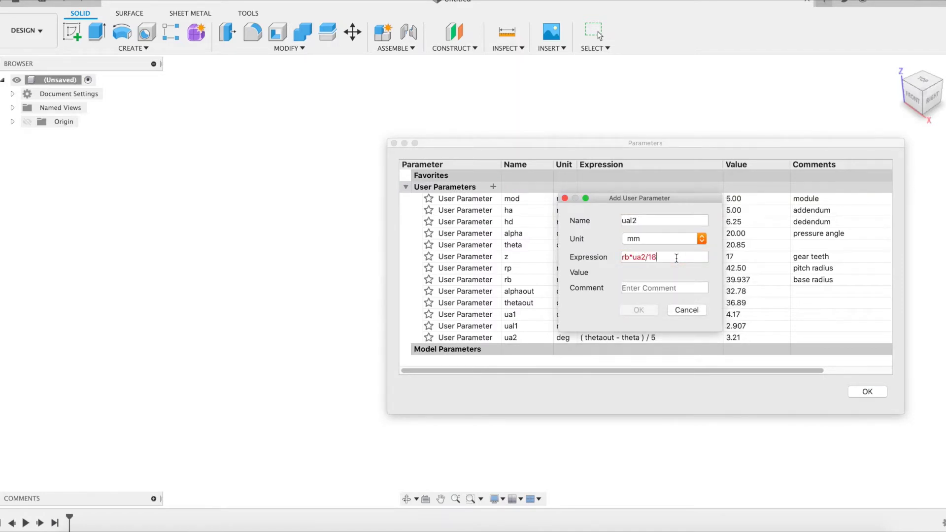
pyautogui.write('* PI')
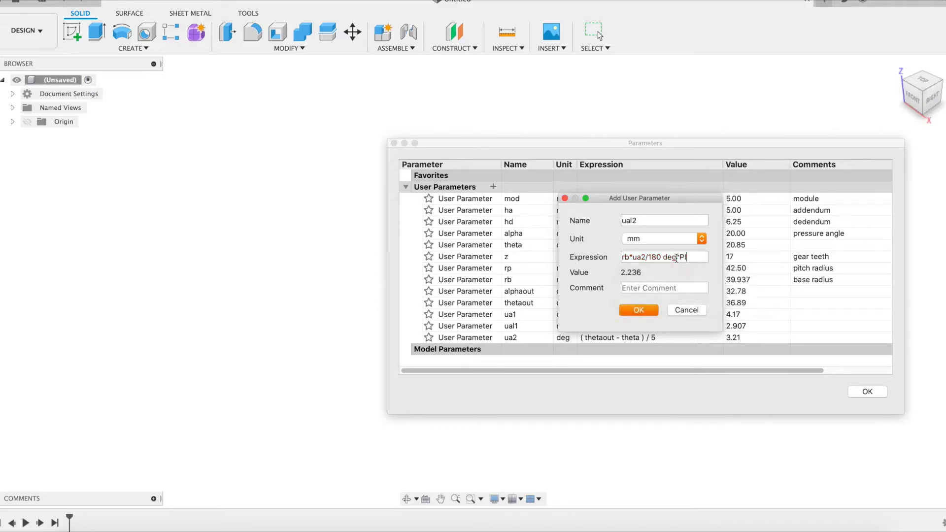
pyautogui.click(644, 311)
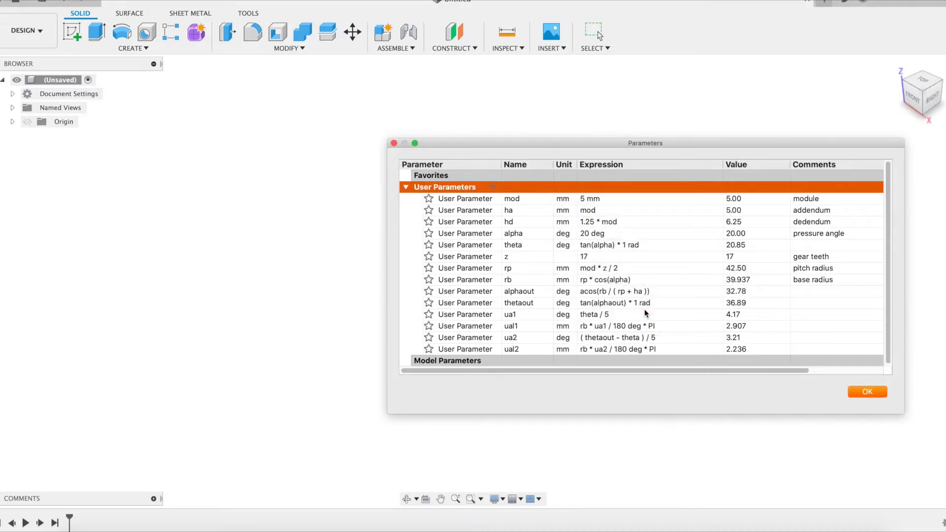
# - Comment parameter theta with "*trust me" and alphaout with "*again, trust me"
pyautogui.click(810, 244)
pyautogui.write('*trust me')
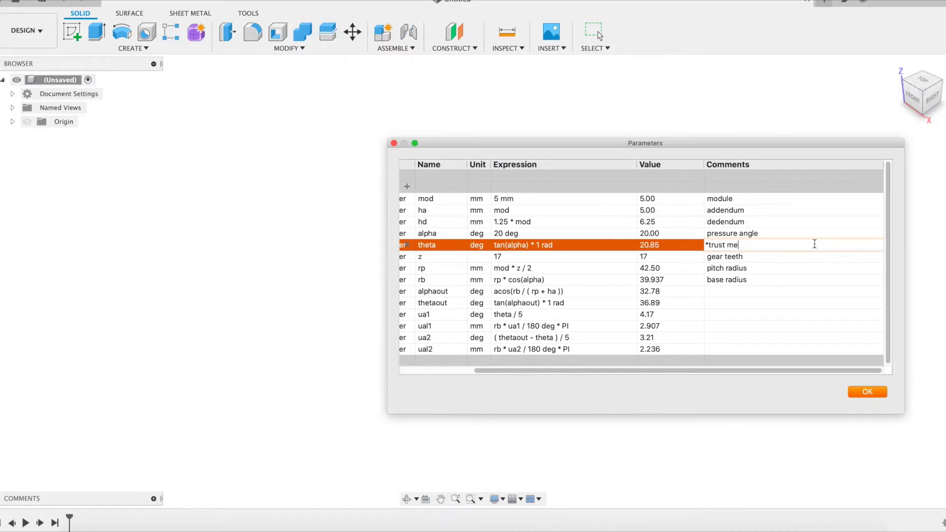
pyautogui.click(755, 291)
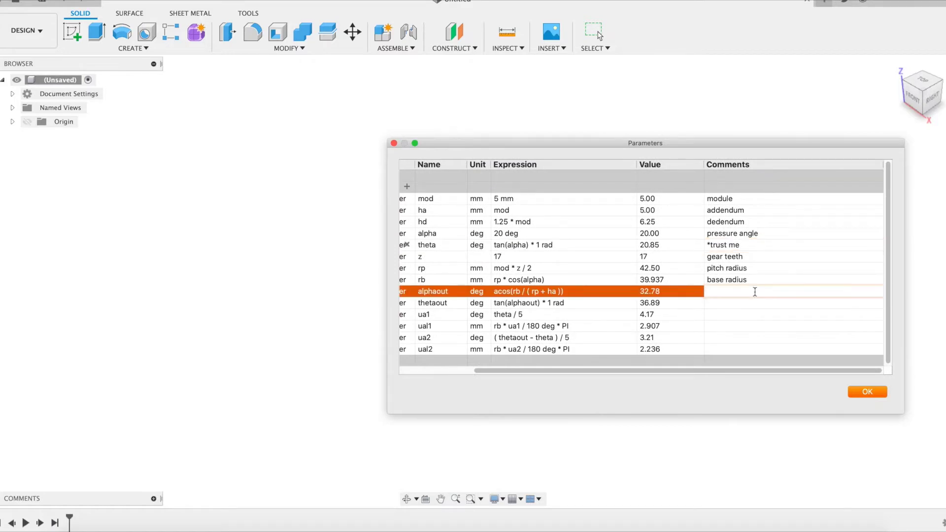
pyautogui.write('*again, trust me')
# - Comment parameter thetaout with "*or make the maths yourself ;-)"
pyautogui.click(747, 304)
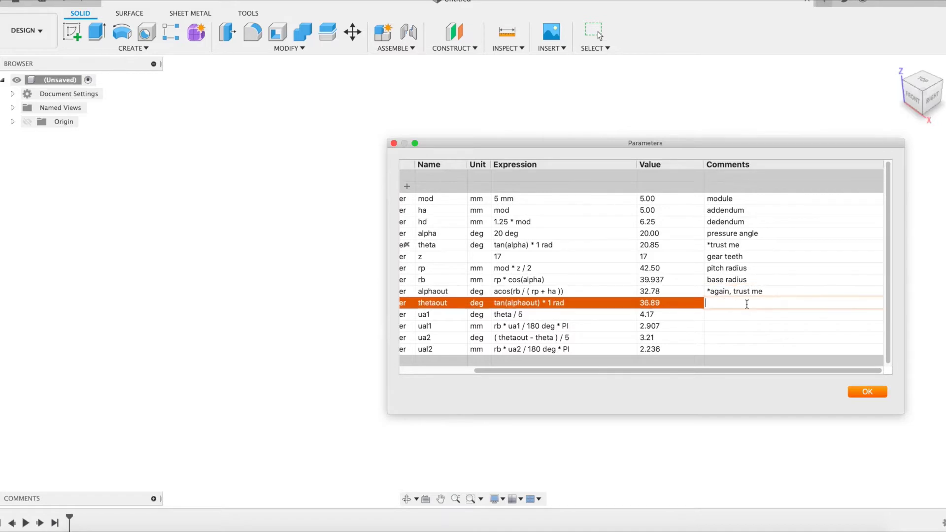
pyautogui.write('*or make the maths tourself ;-)')
pyautogui.click(778, 302)
pyautogui.press('BackSpace')
pyautogui.write('y')
# - Comment parameter ua1 with "unroll step angle 1" and ual1 with "unroll step length 1"
pyautogui.click(752, 314)
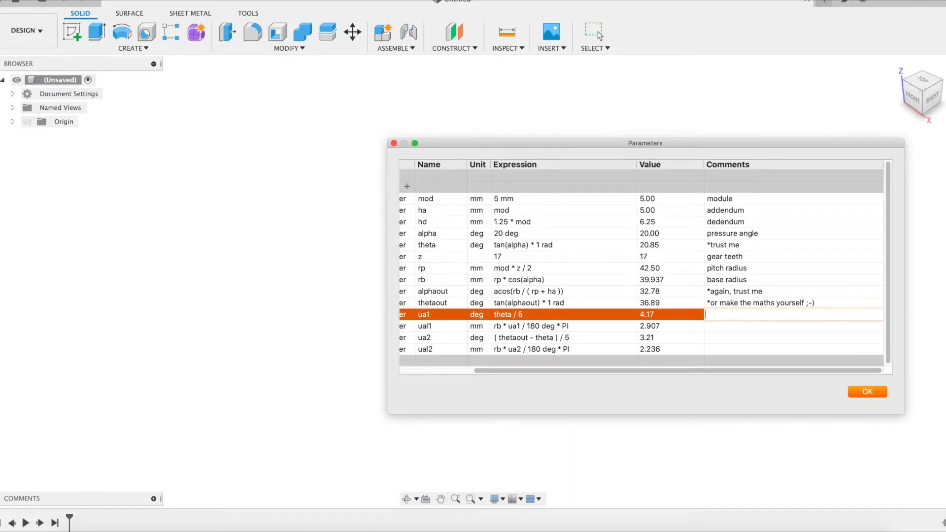
pyautogui.write('unromm step angle 1')
pyautogui.press('Left')
pyautogui.press('Left')
pyautogui.press('Left')
pyautogui.press('Left')
pyautogui.press('Left')
pyautogui.press('Left')
pyautogui.press('Left')
pyautogui.press('Left')
pyautogui.press('Left')
pyautogui.press('Left')
pyautogui.press('Left')
pyautogui.press('Left')
pyautogui.press('Left')
pyautogui.press('BackSpace')
pyautogui.press('BackSpace')
pyautogui.write('ll')
pyautogui.press('Return')
pyautogui.write('unroll ')
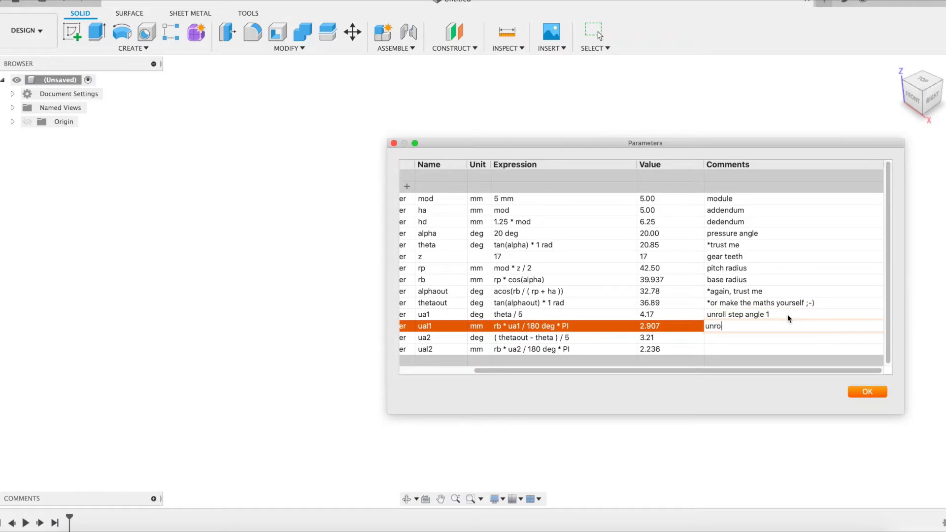
pyautogui.write('step length 1')
pyautogui.press('Return')
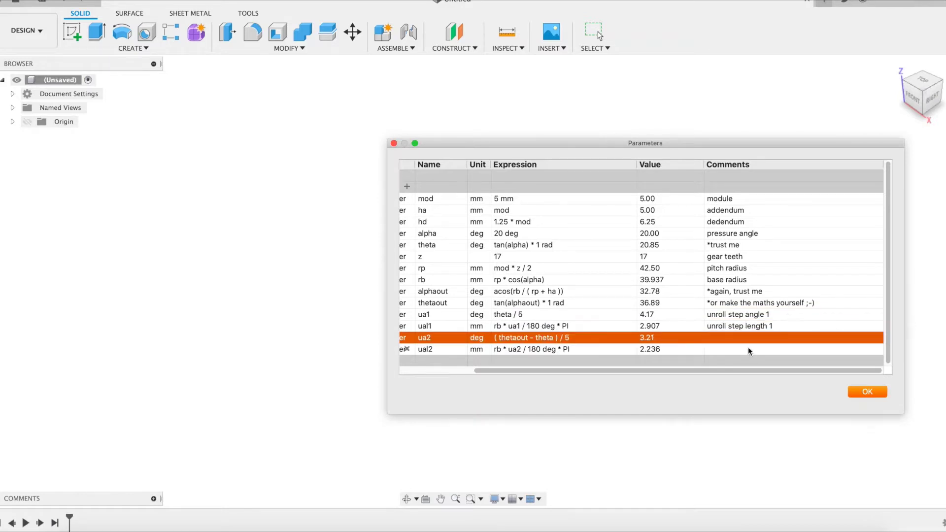
# - Comment parameter ua2 with "unroll step angle 2" and ual2 with "unroll step length 2", and accept the parameters
pyautogui.write('unroll')
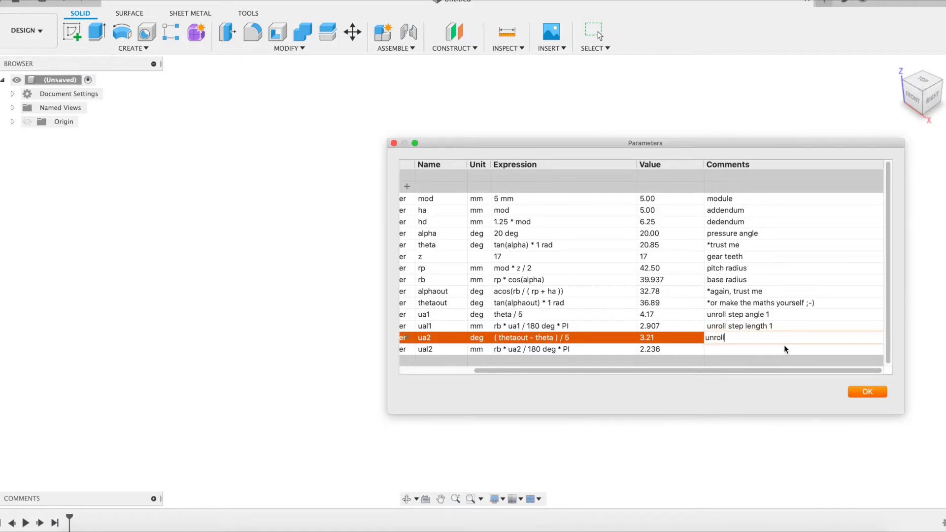
pyautogui.write(' step angle 2')
pyautogui.press('Return')
pyautogui.write('un')
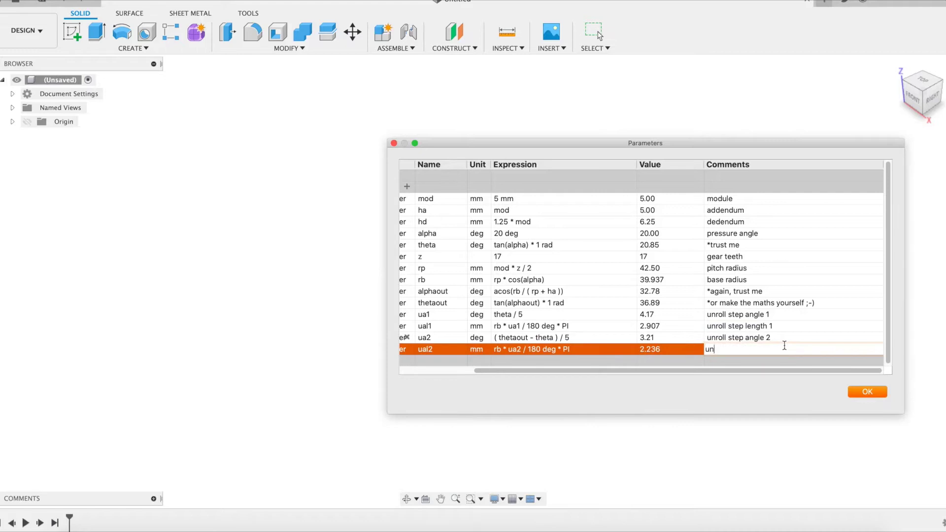
pyautogui.write('roll step length 2')
pyautogui.press('Return')
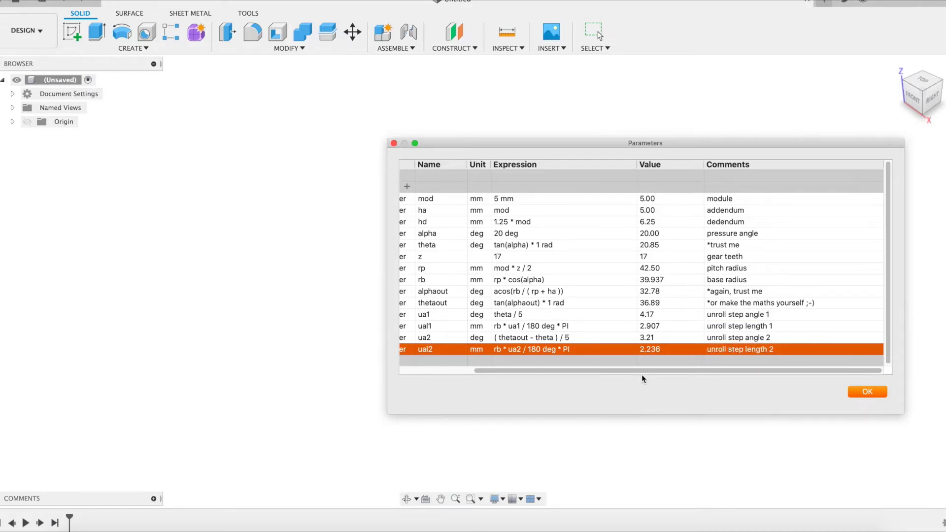
pyautogui.moveTo(641, 371); pyautogui.dragTo(568, 371)
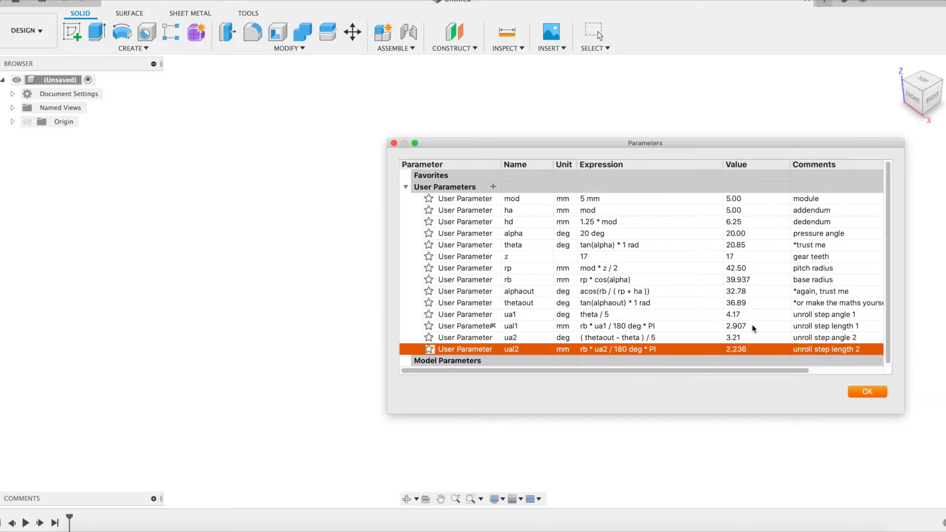
pyautogui.click(862, 394)
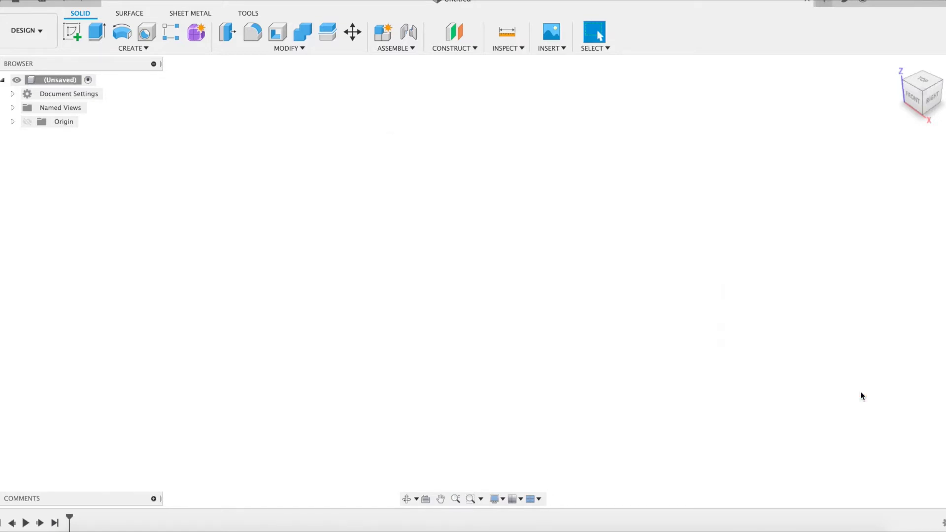
# - Start a sketch on the right-facing origin plane and draw a construction line from the origin upward, ending slightly left of the vertical axis
pyautogui.click(72, 32)
pyautogui.click(407, 383)
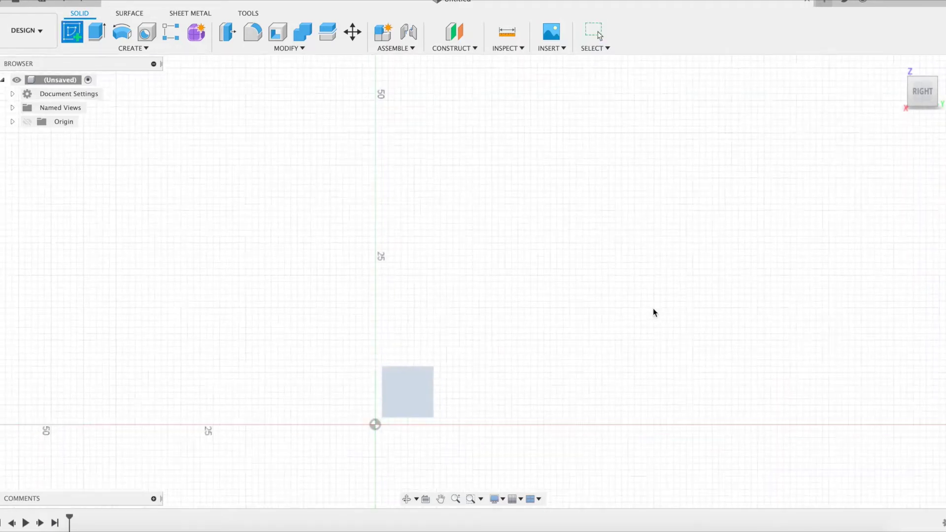
pyautogui.click(916, 167)
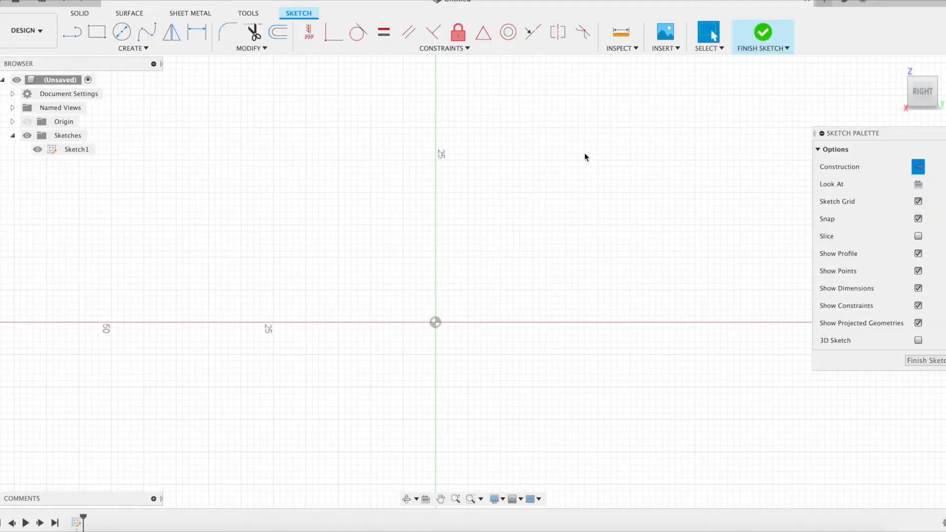
pyautogui.press('l')
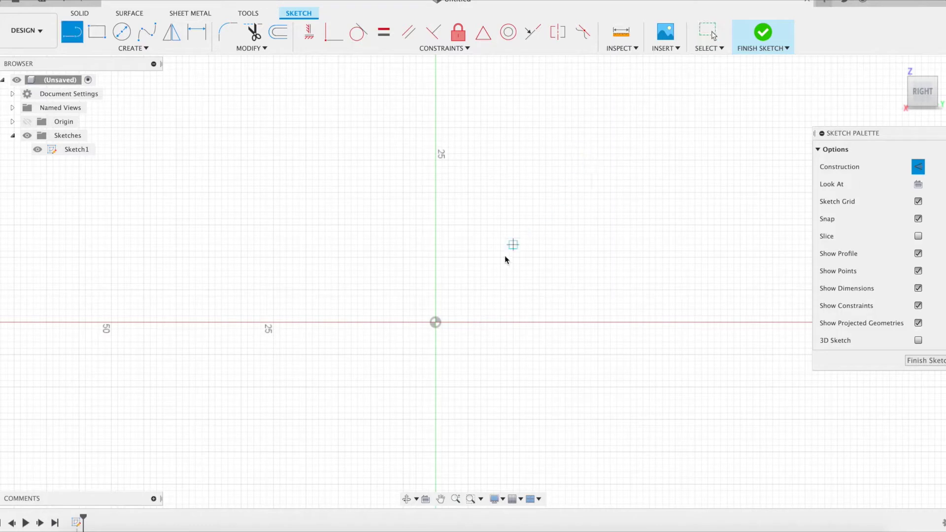
pyautogui.click(434, 324)
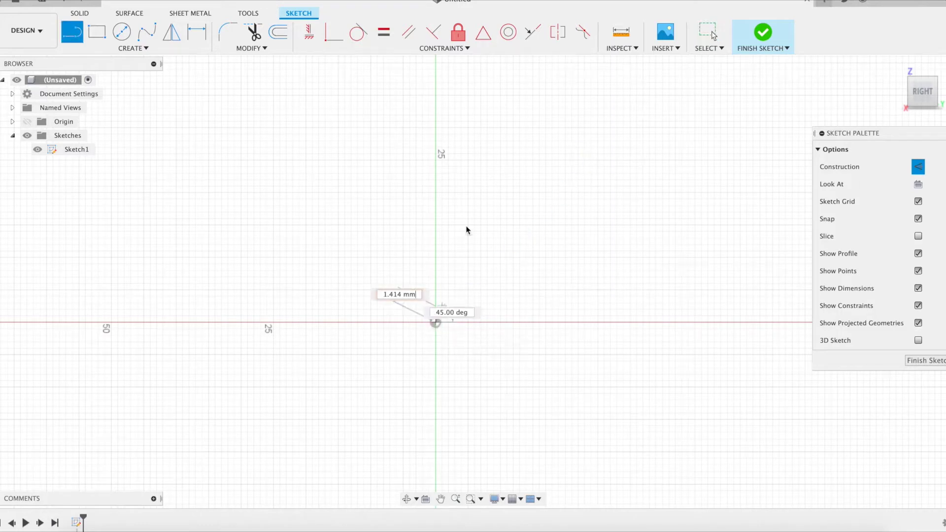
pyautogui.click(416, 102)
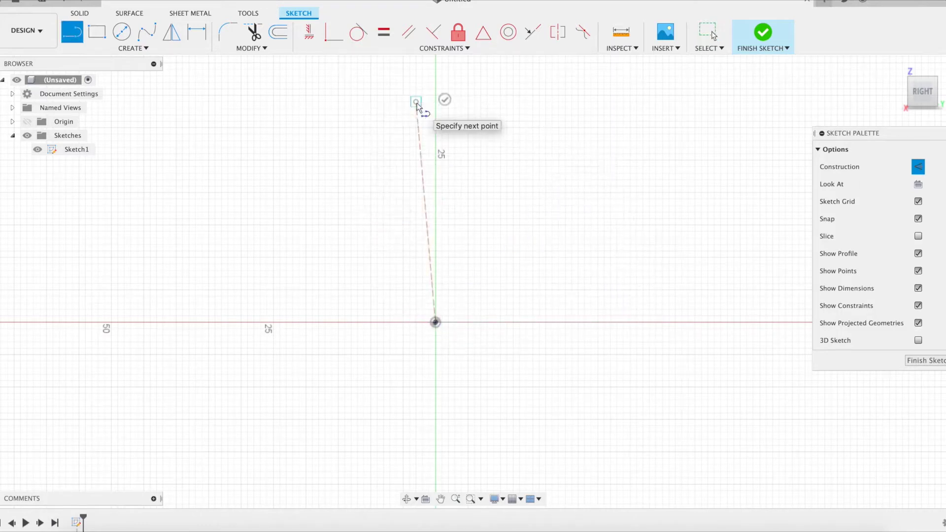
# - Draw a center point construction arc about the origin, radius about 34.1 mm, from the line's upper end clockwise to the horizontal axis
pyautogui.click(144, 48)
pyautogui.moveTo(148, 75)
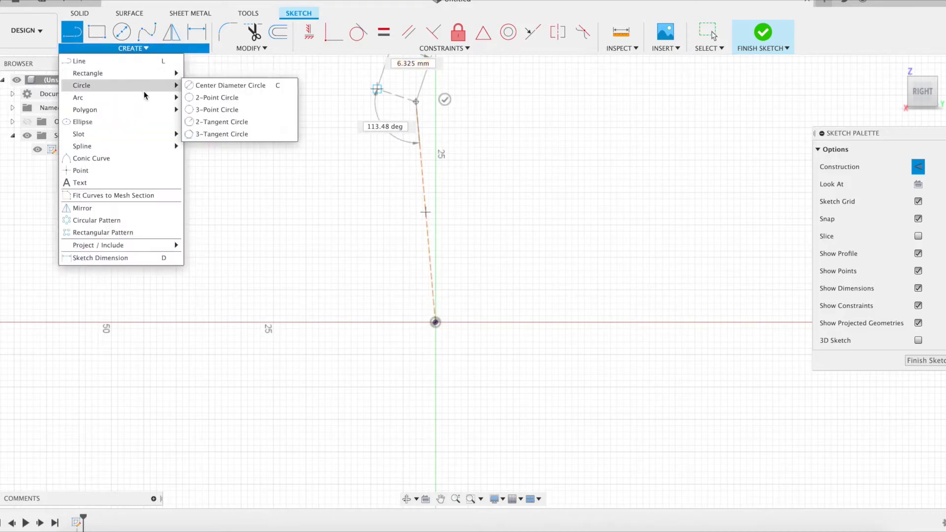
pyautogui.moveTo(145, 95)
pyautogui.click(207, 110)
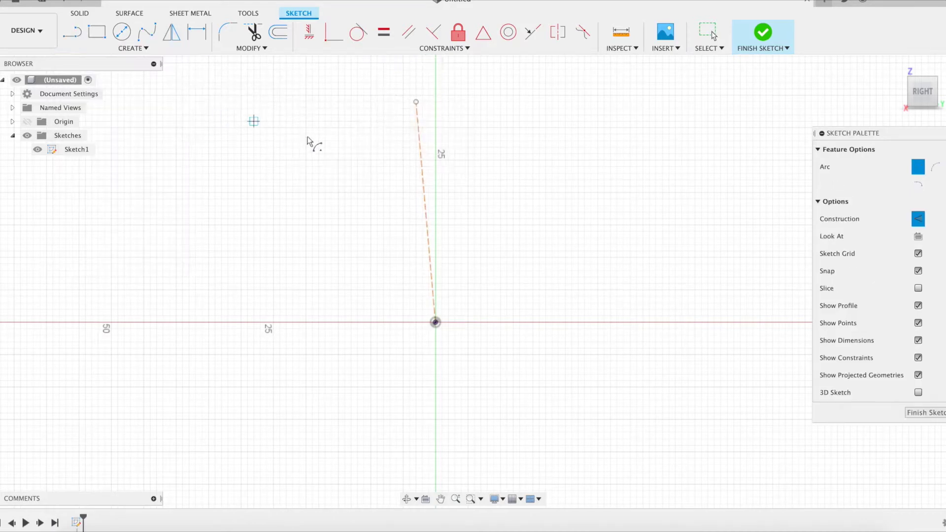
pyautogui.click(435, 323)
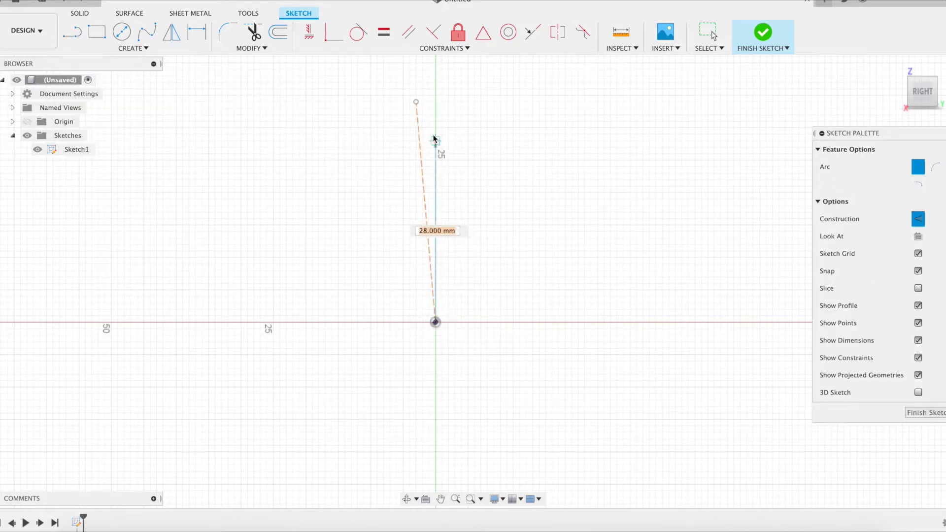
pyautogui.click(416, 102)
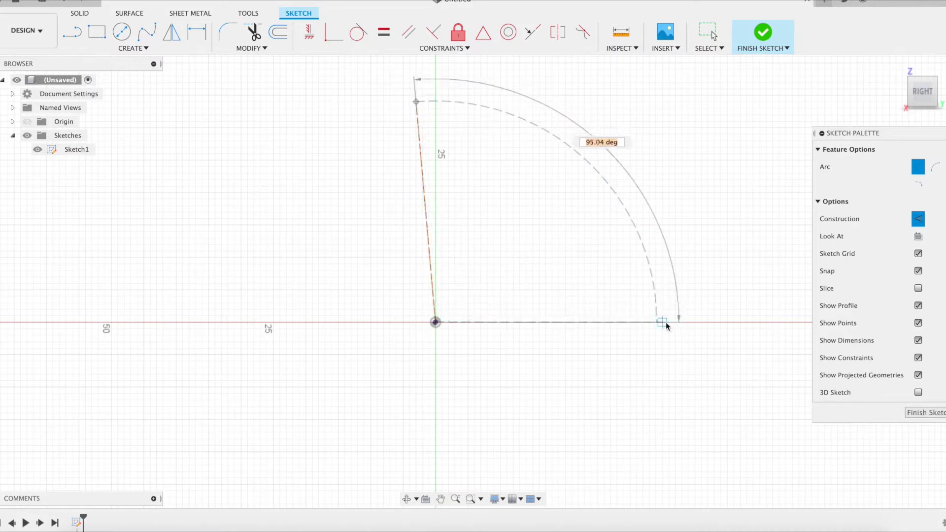
pyautogui.click(665, 324)
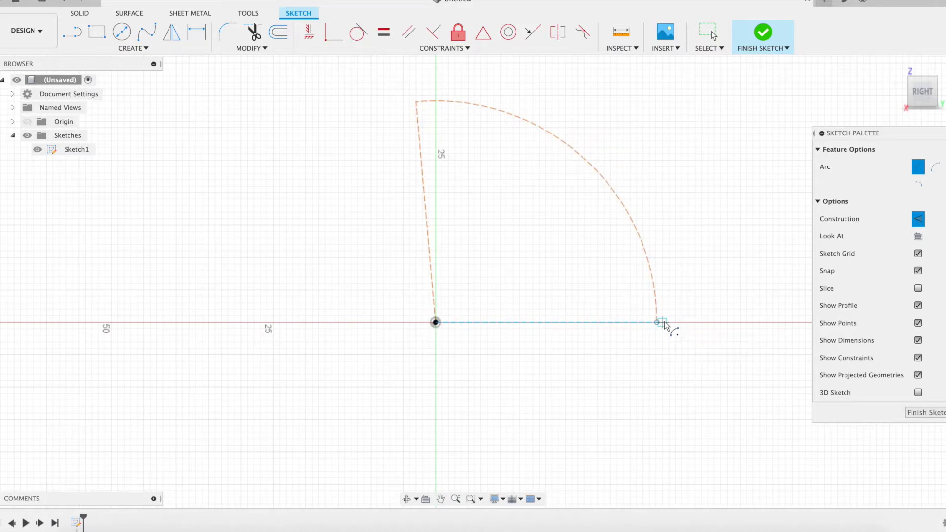
# - Dimension the construction arc's radius as 39.937 mm, driven by a parameter expression
pyautogui.press('d')
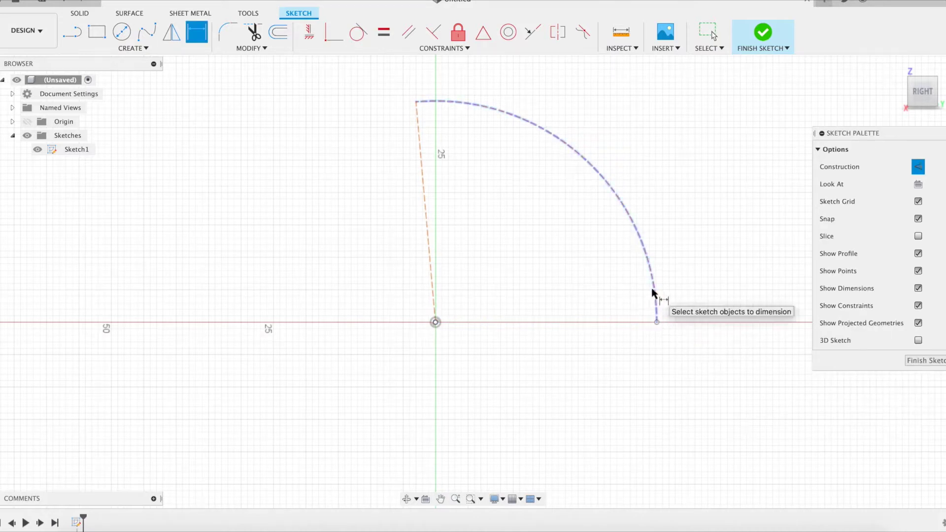
pyautogui.click(652, 294)
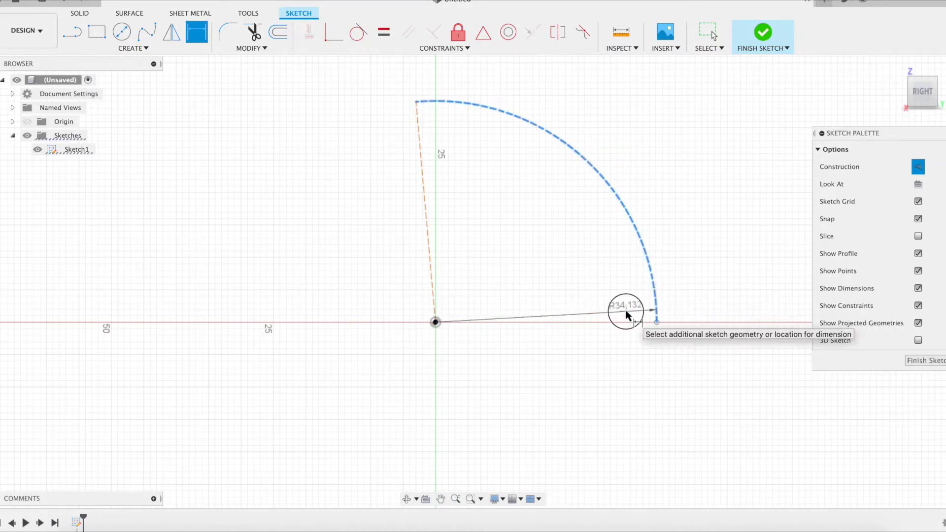
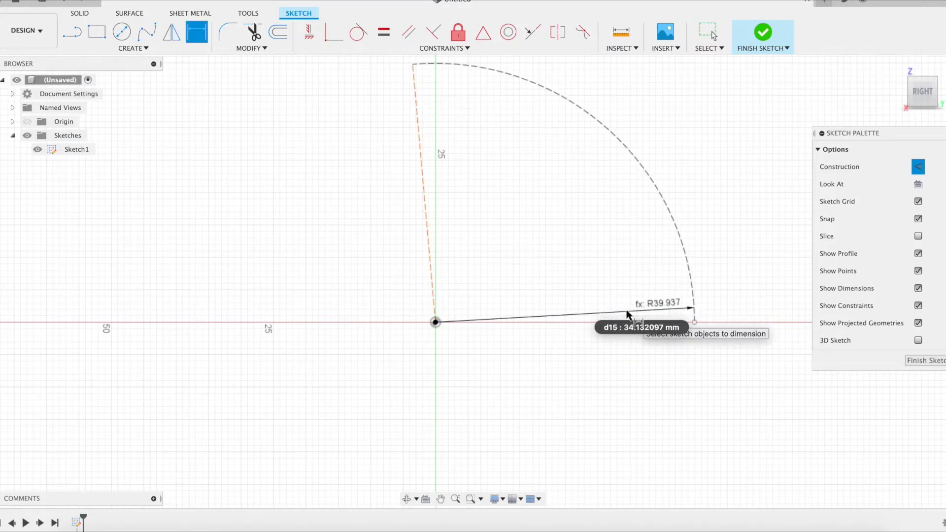
pyautogui.press('Escape')
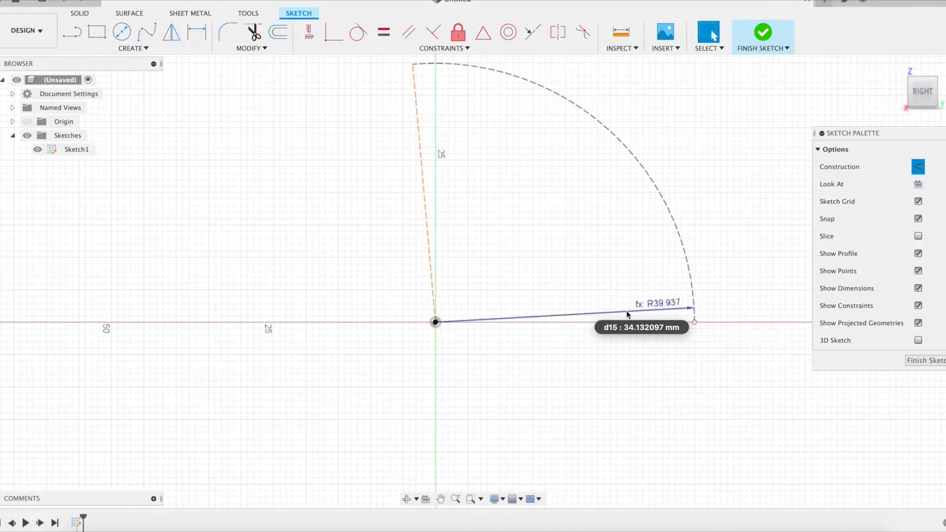
# - Draw two more construction lines from the origin, about 42.6 mm and 45.3 mm long, between the first line and the vertical axis
pyautogui.moveTo(745, 112)
pyautogui.mouseDown(button='middle')
pyautogui.moveTo(711, 255)
pyautogui.moveTo(698, 245)
pyautogui.mouseUp(button='middle')
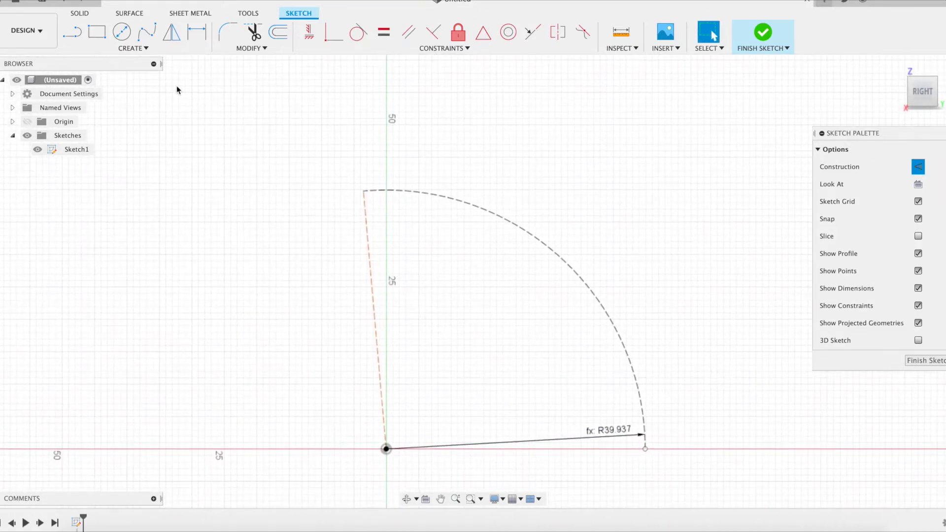
pyautogui.press('l')
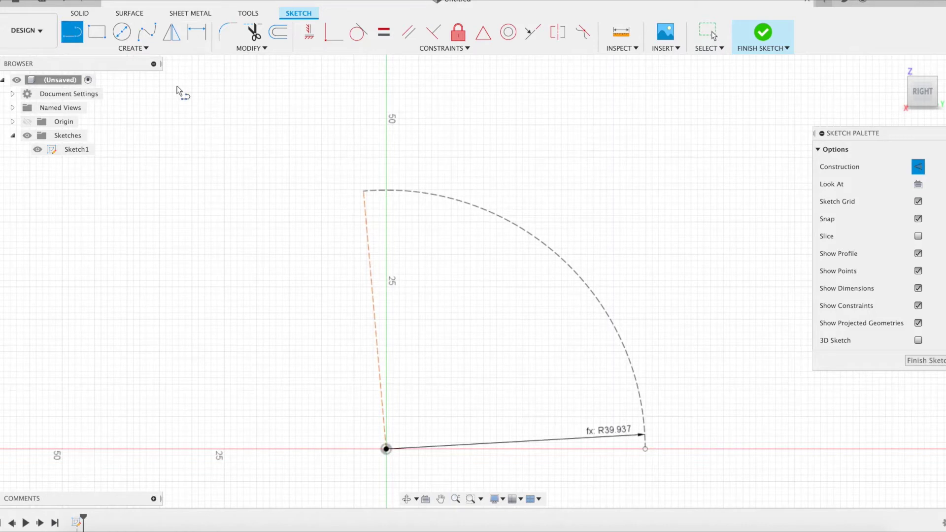
pyautogui.click(386, 449)
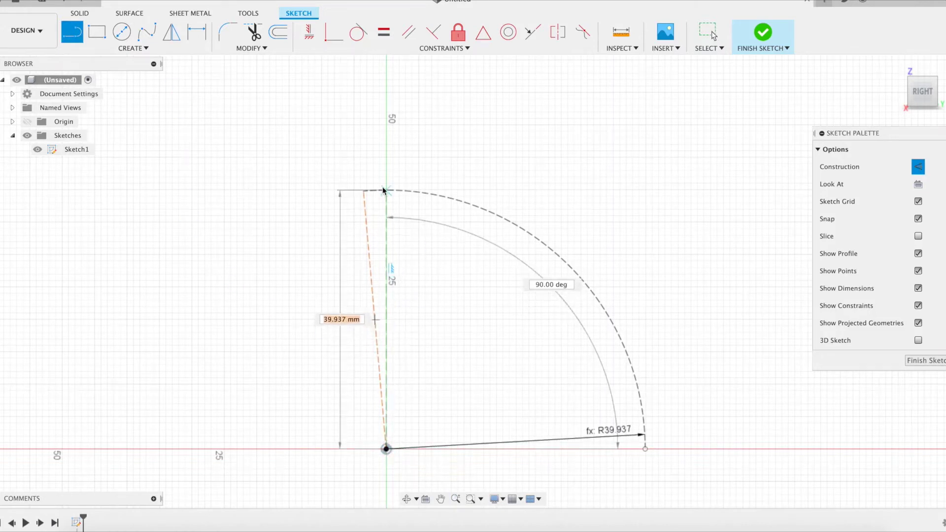
pyautogui.click(374, 174)
pyautogui.click(401, 173)
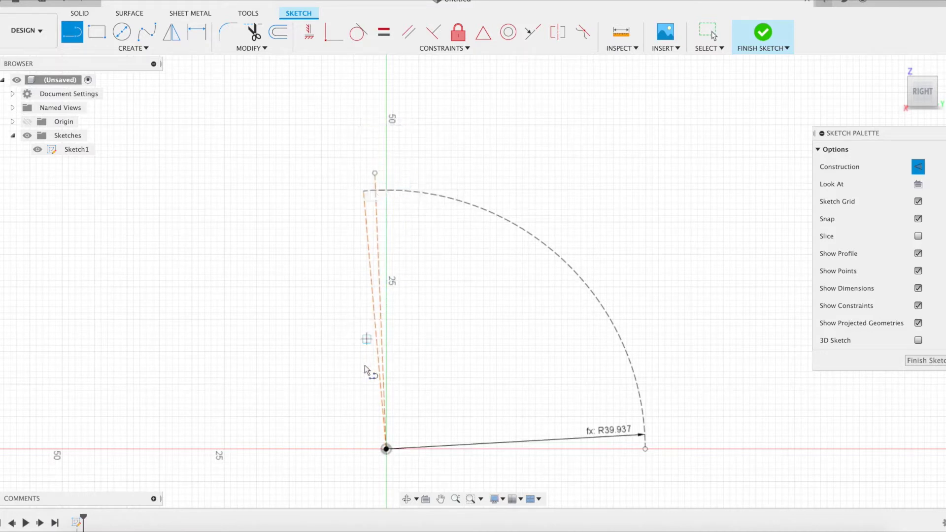
pyautogui.click(386, 448)
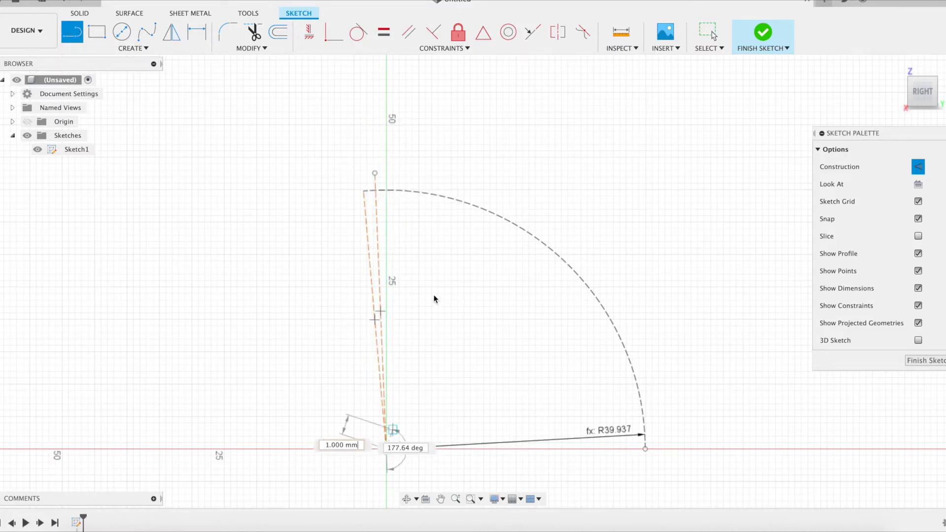
pyautogui.click(380, 155)
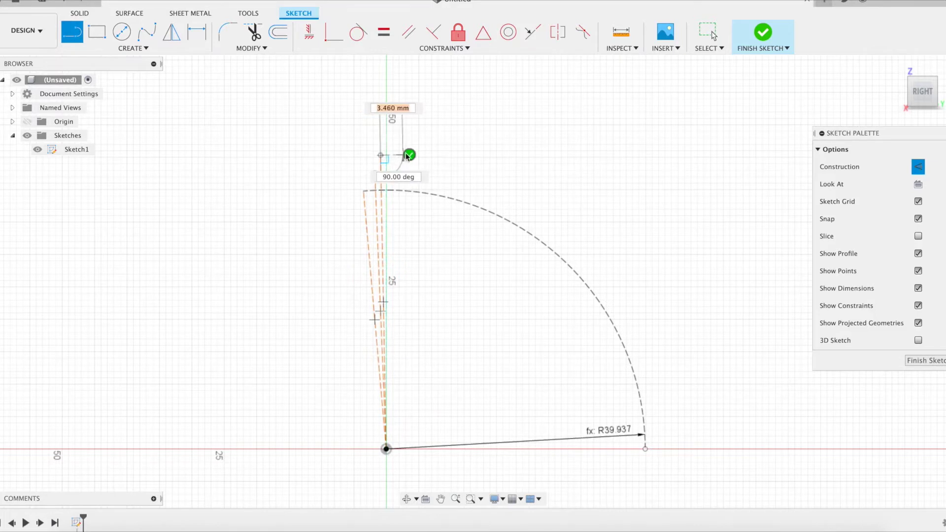
pyautogui.click(409, 154)
# - Draw two center point construction arcs about the origin, from the ends of the two new lines clockwise to the horizontal axis
pyautogui.click(142, 48)
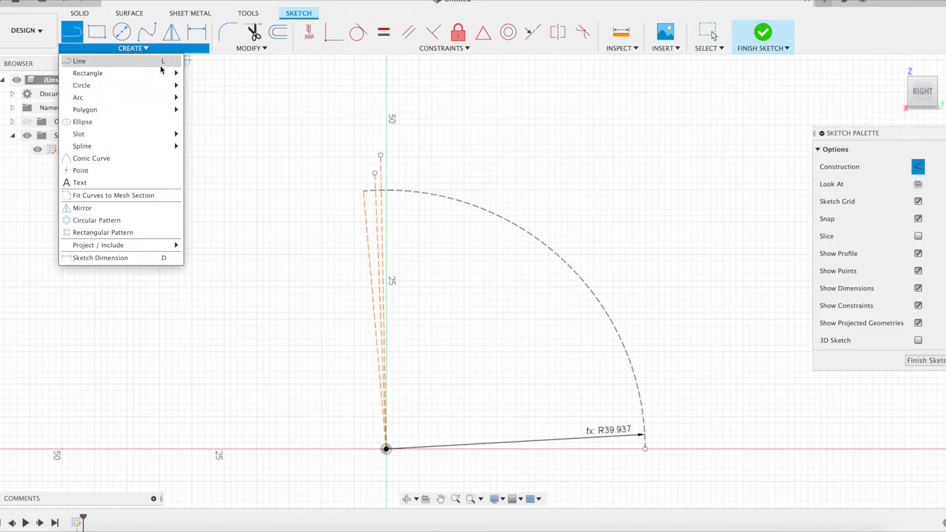
pyautogui.moveTo(152, 97)
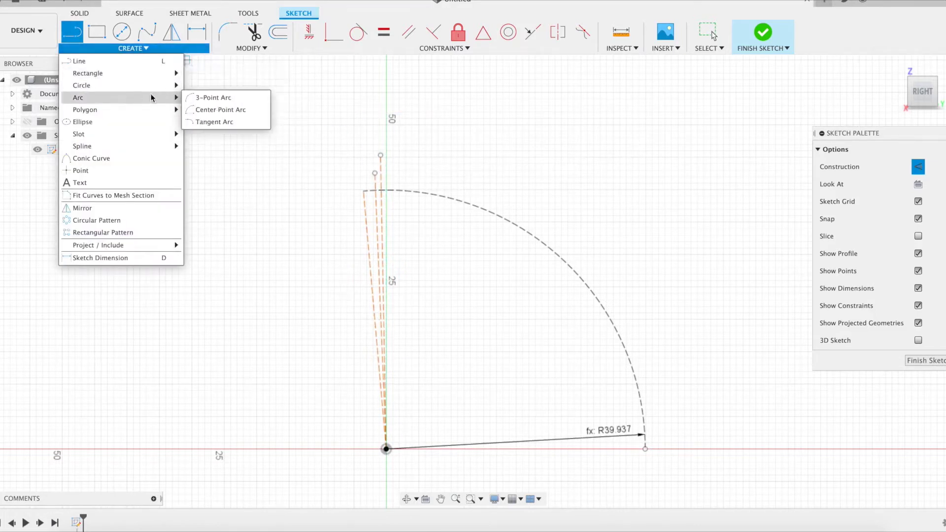
pyautogui.click(214, 108)
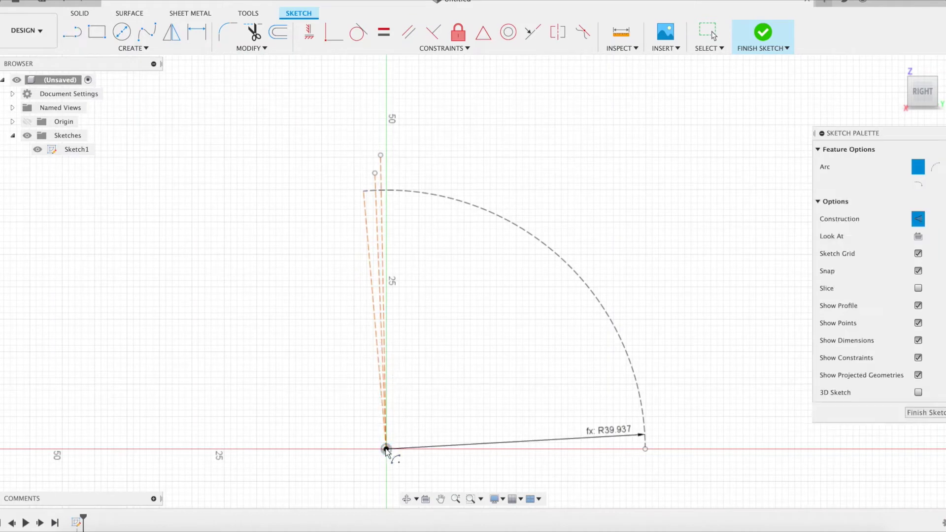
pyautogui.click(386, 449)
pyautogui.click(375, 173)
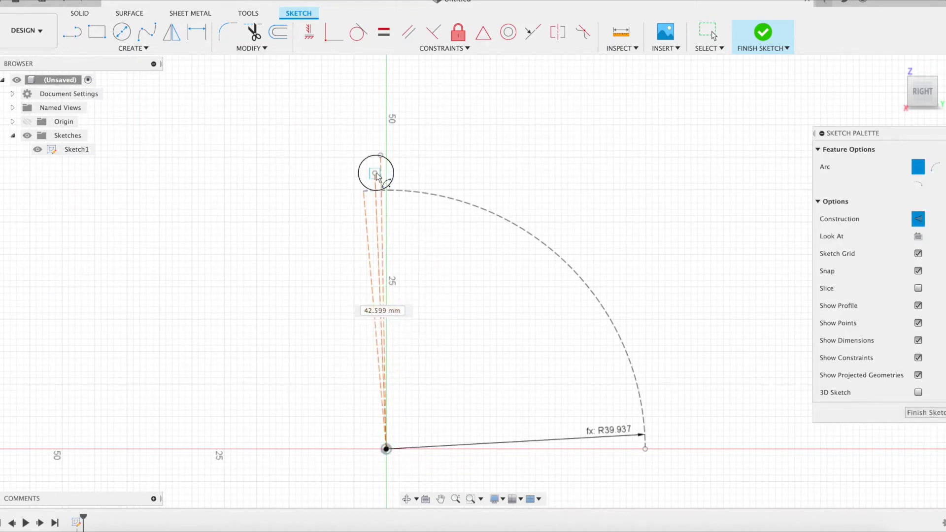
pyautogui.click(662, 450)
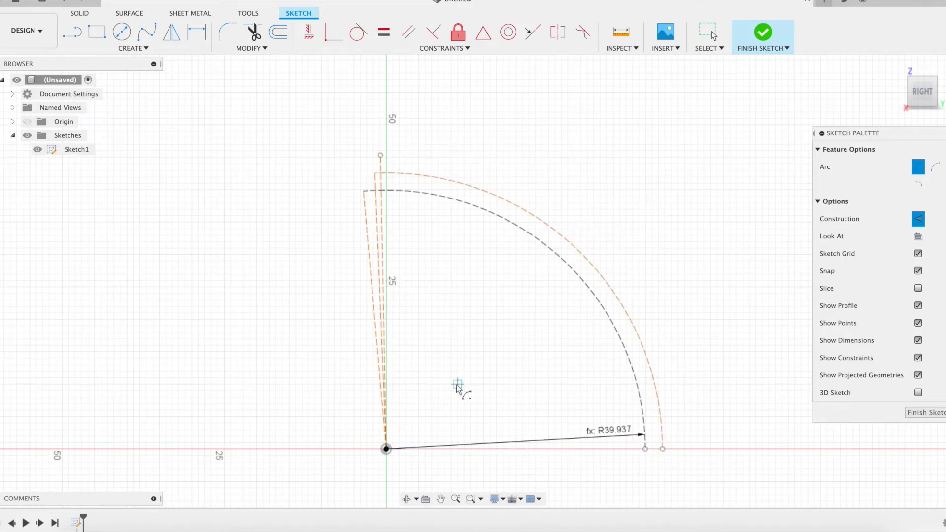
pyautogui.click(386, 449)
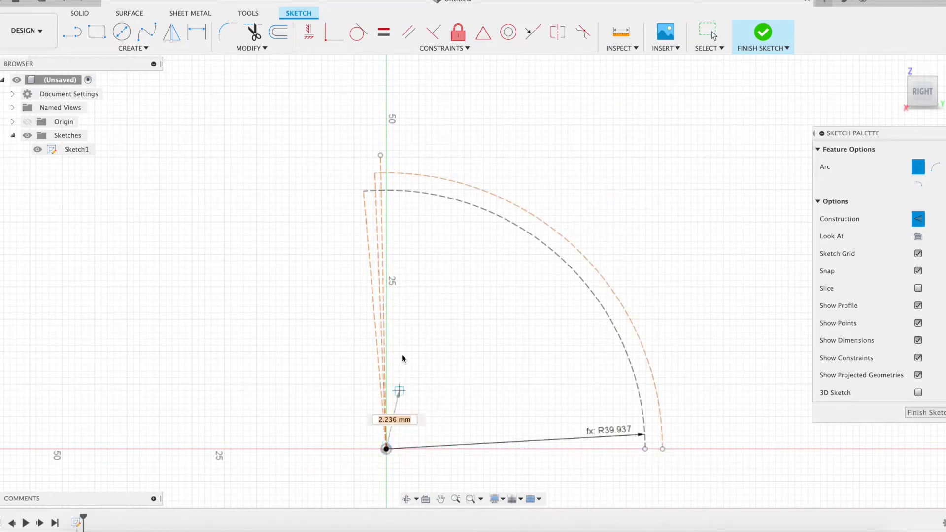
pyautogui.click(381, 156)
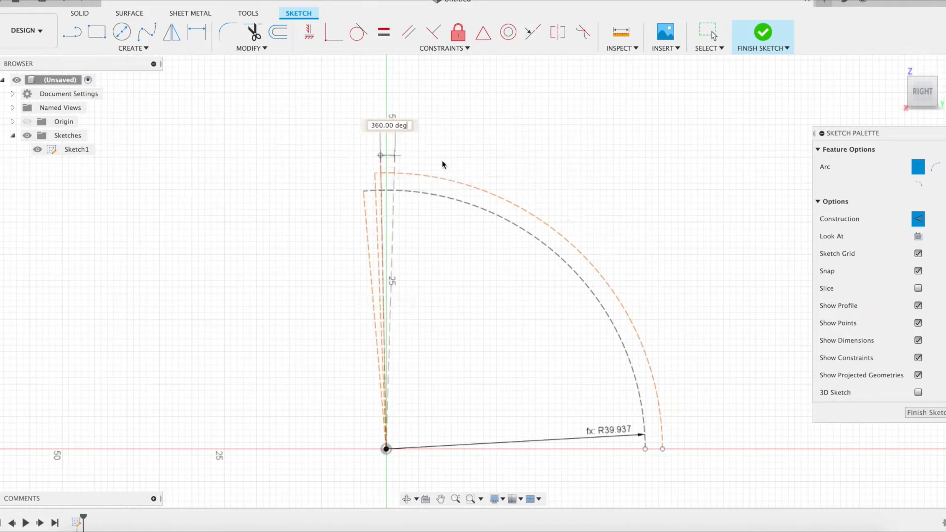
pyautogui.click(685, 450)
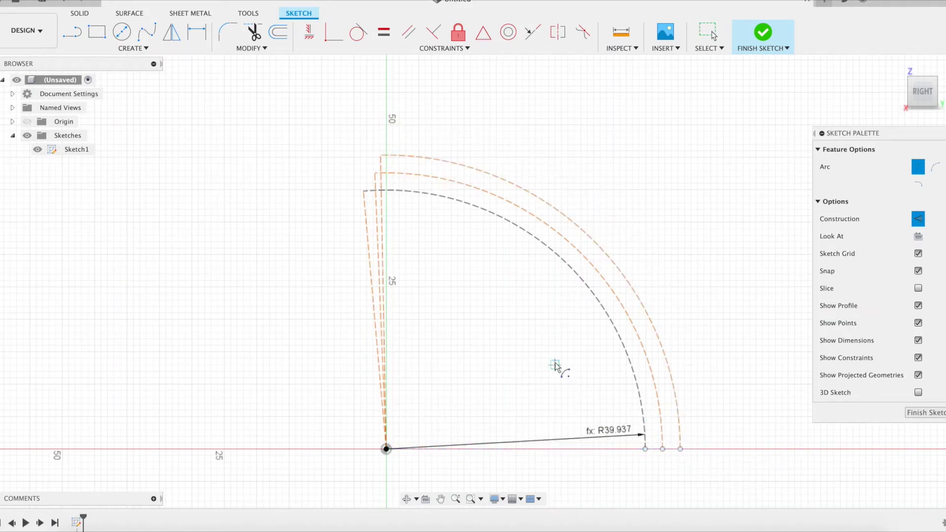
# - Draw a vertical construction line from the origin up to the outermost arc
pyautogui.press('l')
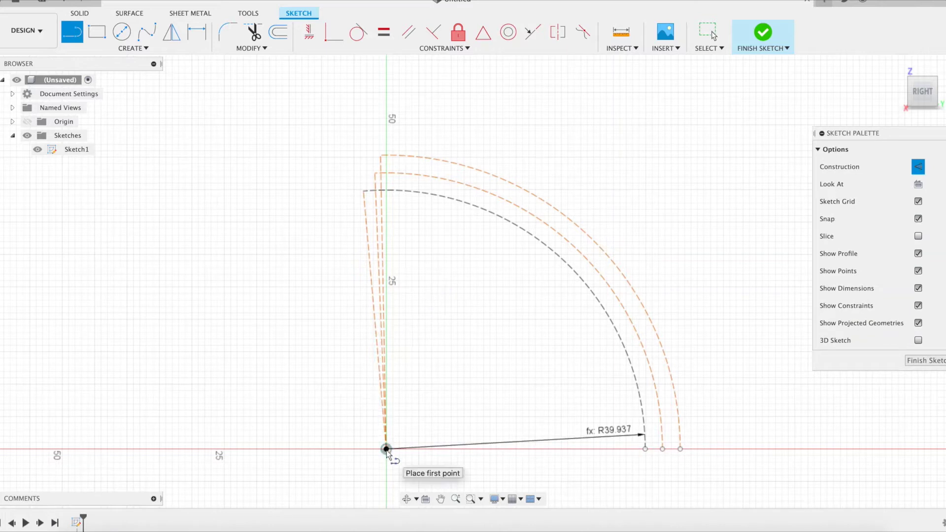
pyautogui.click(386, 449)
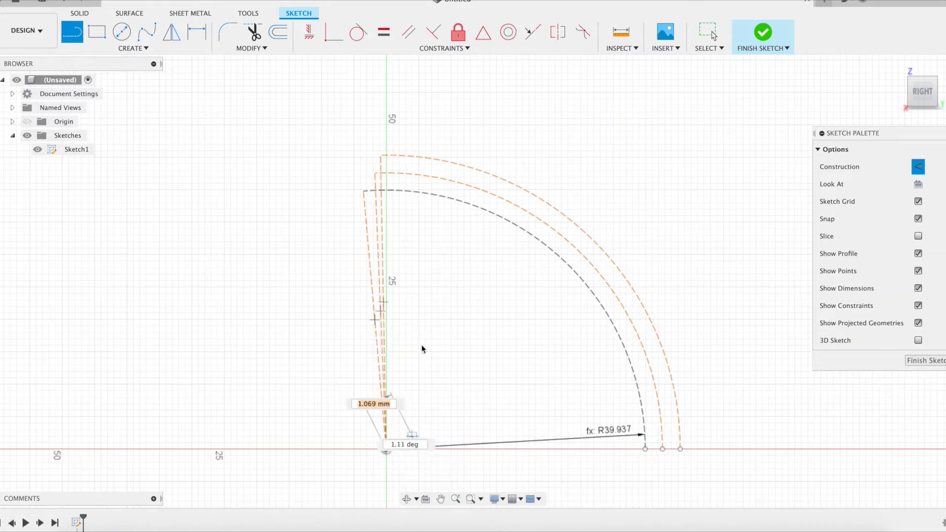
pyautogui.doubleClick(387, 156)
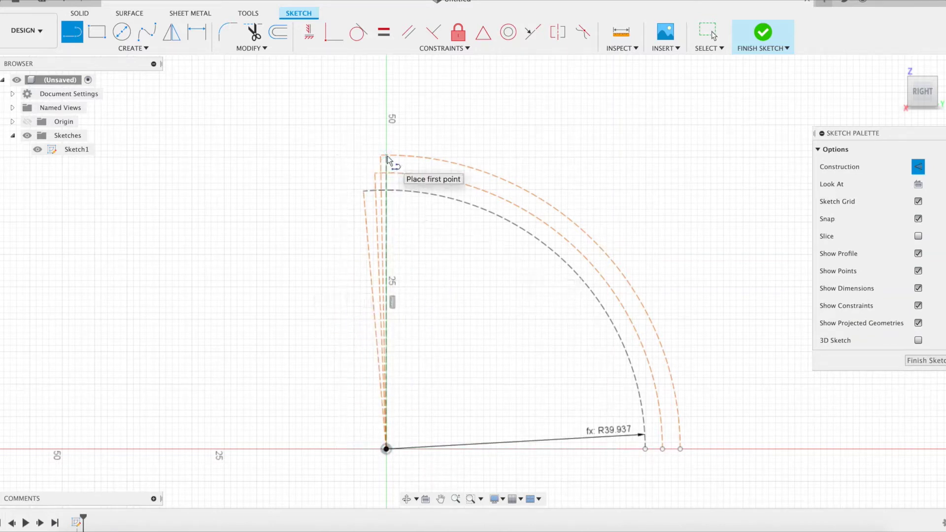
pyautogui.press('Escape')
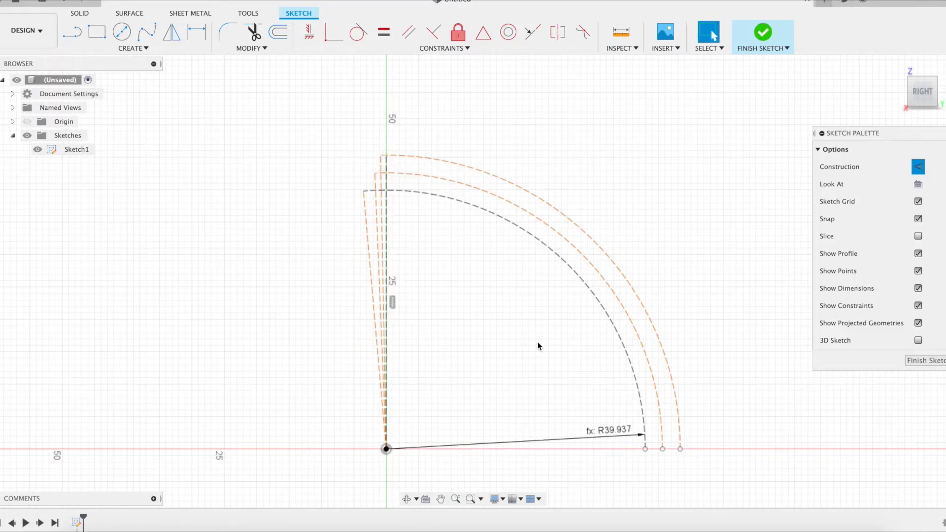
# - Dimension the middle arc's radius with the parameter rp
pyautogui.press('d')
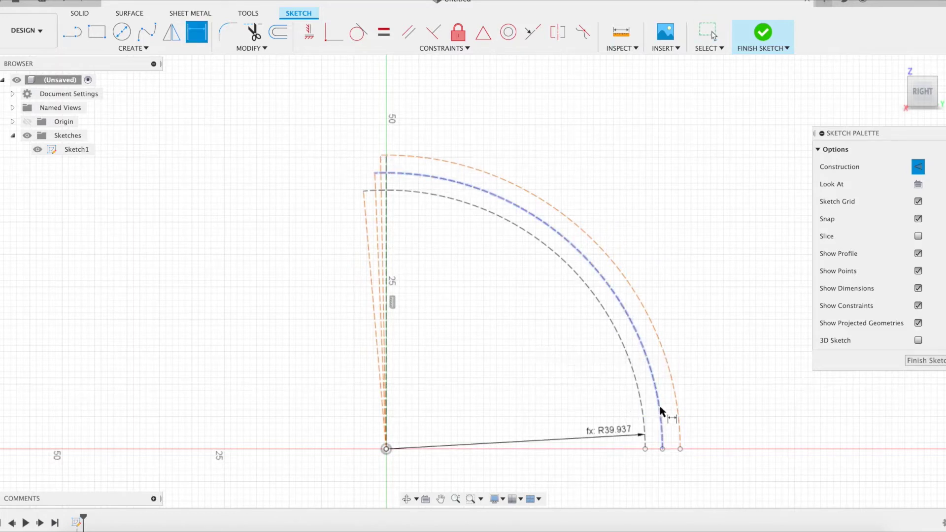
pyautogui.click(659, 412)
pyautogui.click(591, 411)
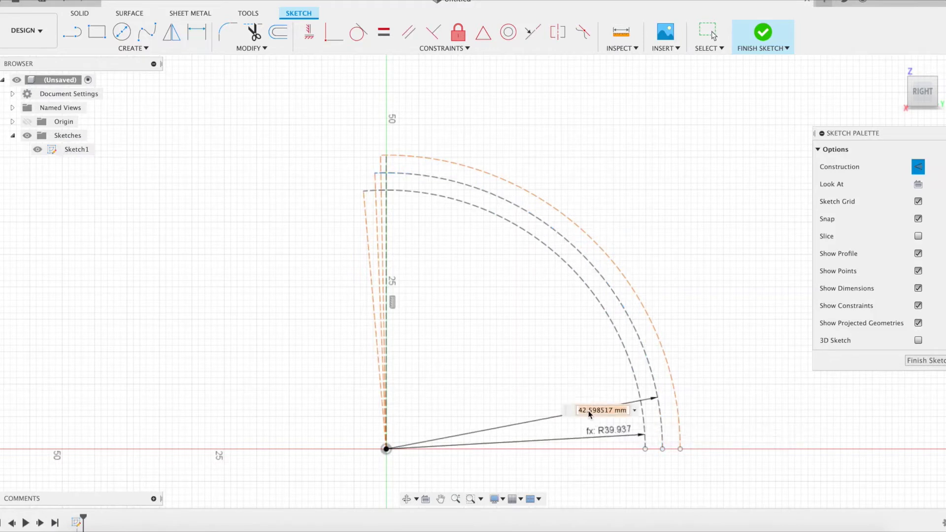
pyautogui.write('rp')
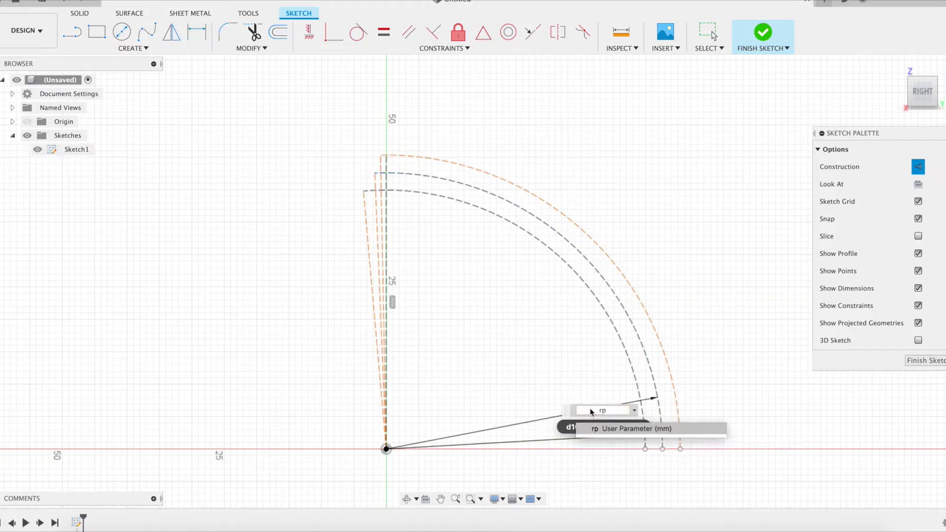
pyautogui.press('Return')
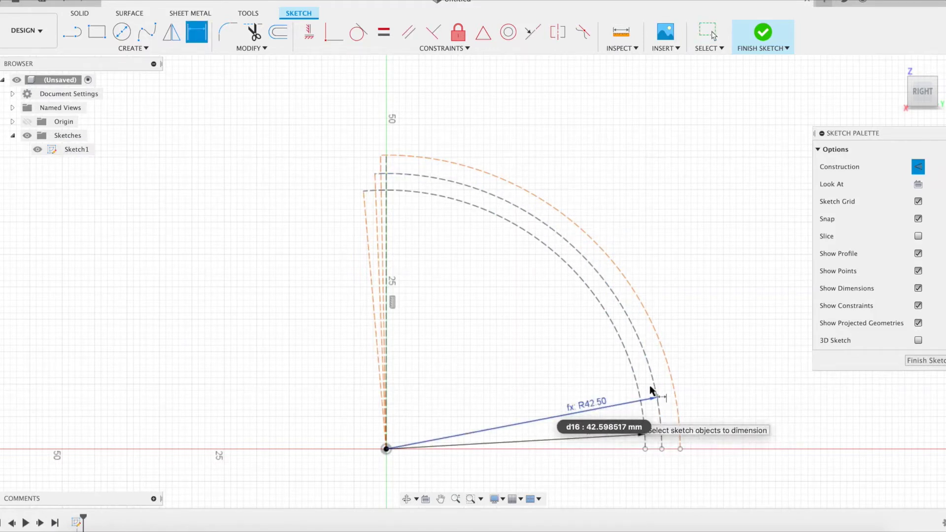
# - Dimension the outermost arc's radius with the expression rp+ha
pyautogui.click(668, 376)
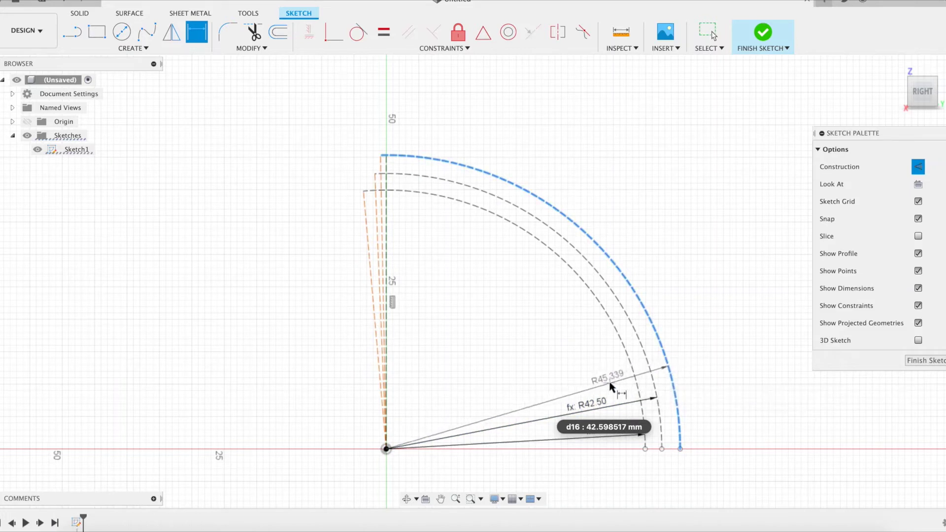
pyautogui.click(609, 384)
pyautogui.write('rp')
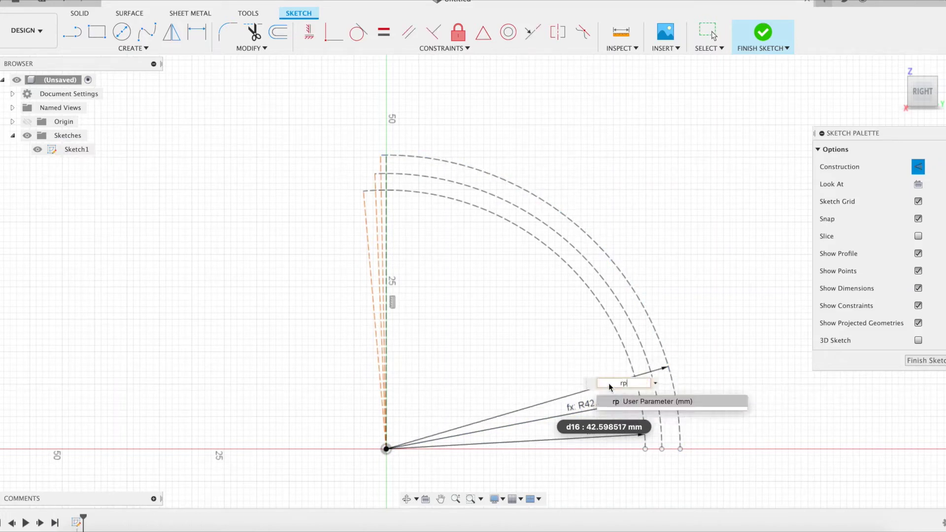
pyautogui.write('+ha')
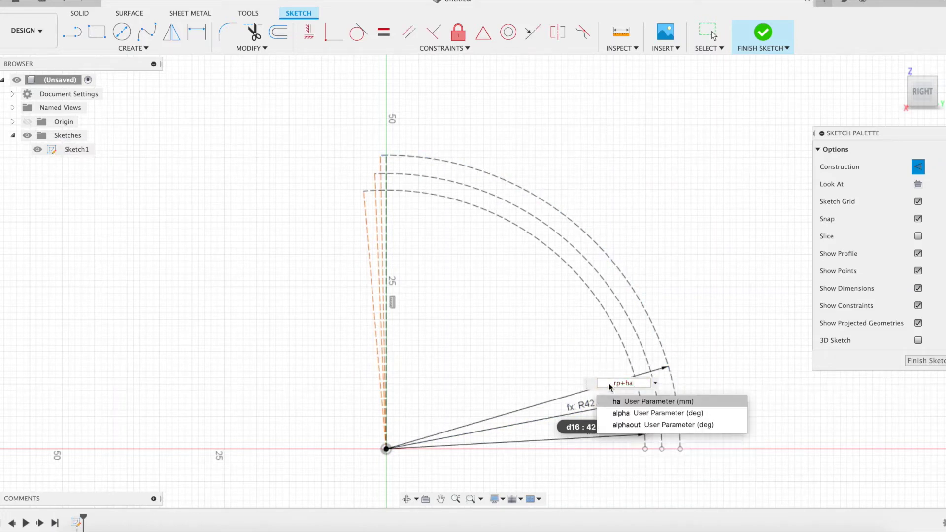
pyautogui.press('Return')
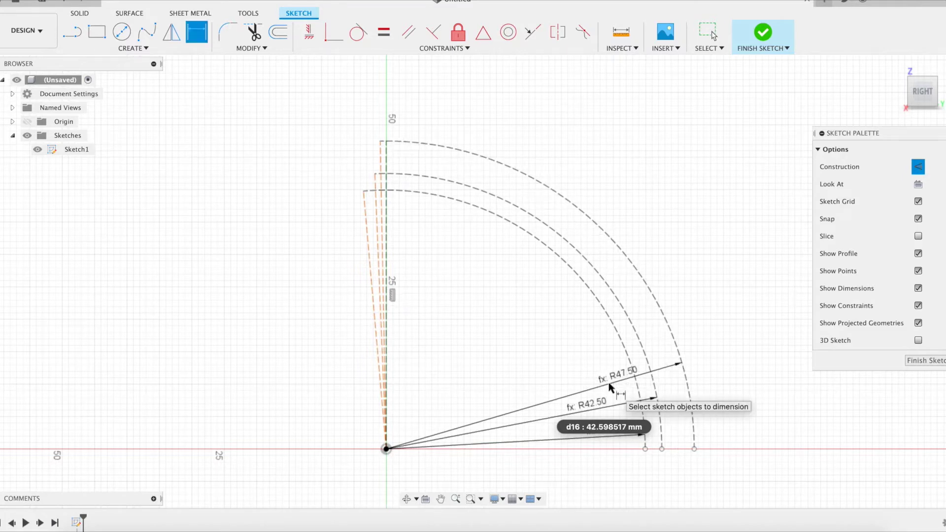
# - Dimension the angle between the vertical construction line and the slanted line ending on the innermost arc with the expression 90/z
pyautogui.press('Escape')
pyautogui.scroll(2, 440, 345)
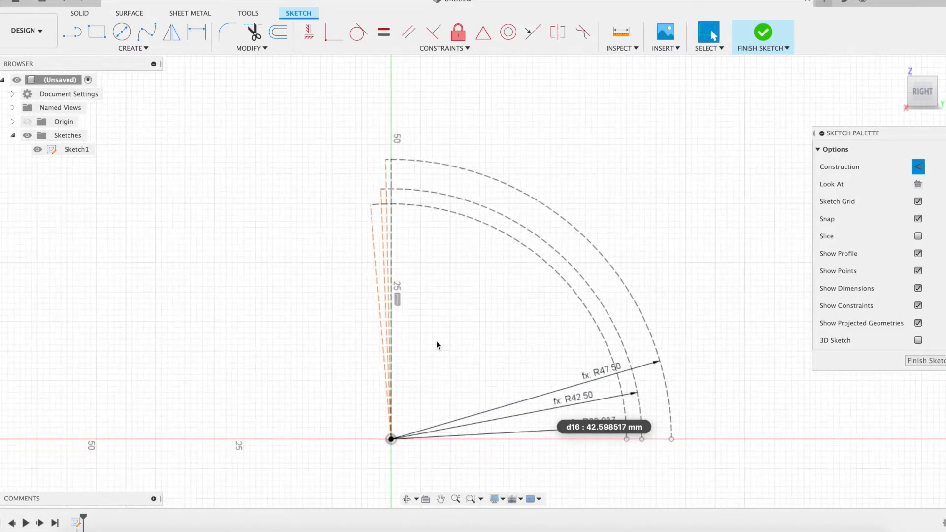
pyautogui.scroll(3, 418, 365)
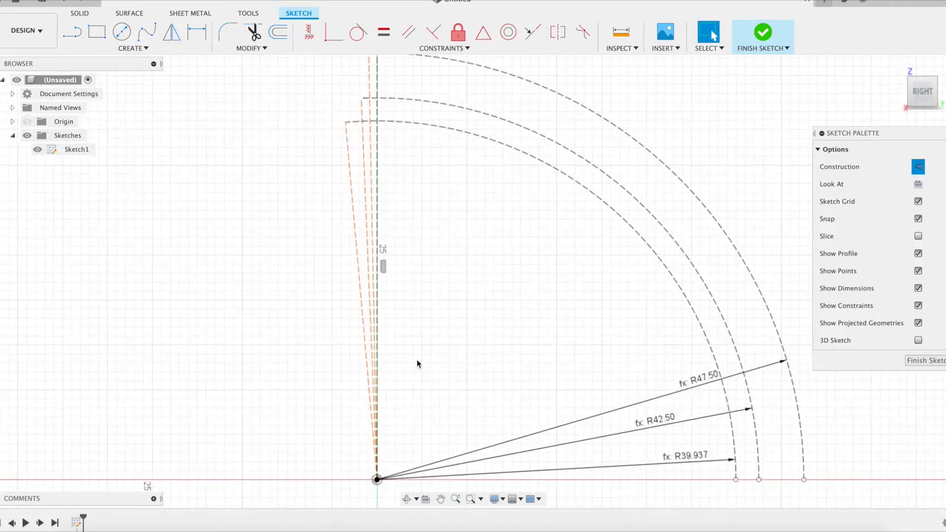
pyautogui.scroll(1, 417, 355)
pyautogui.moveTo(429, 356); pyautogui.dragTo(418, 318, button='middle')
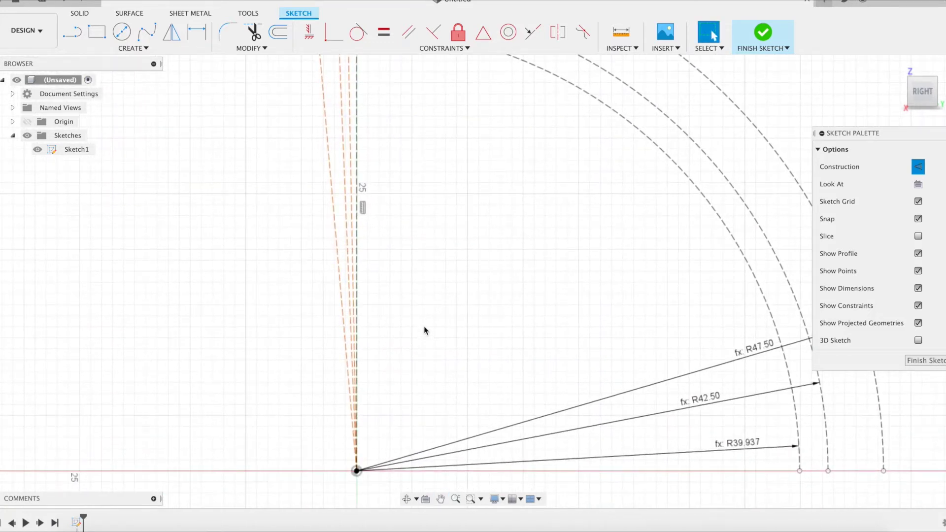
pyautogui.press('d')
pyautogui.click(357, 293)
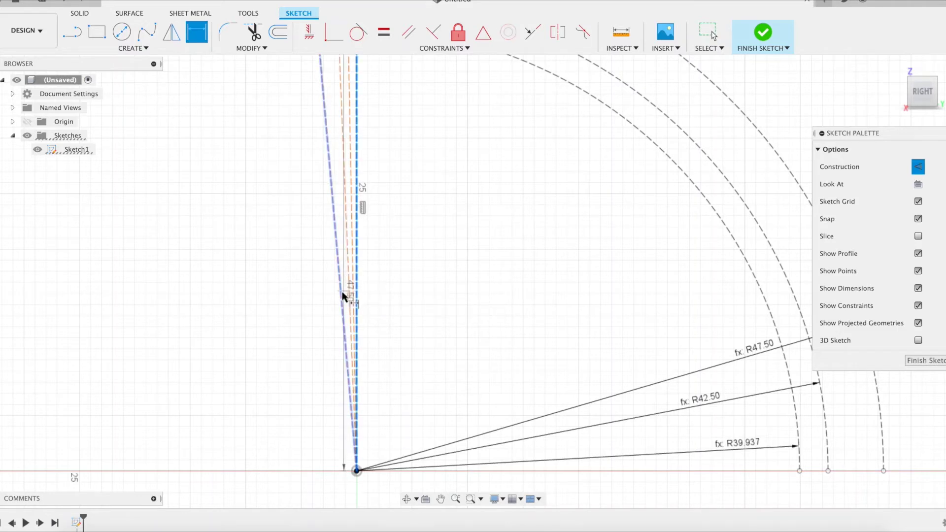
pyautogui.click(342, 296)
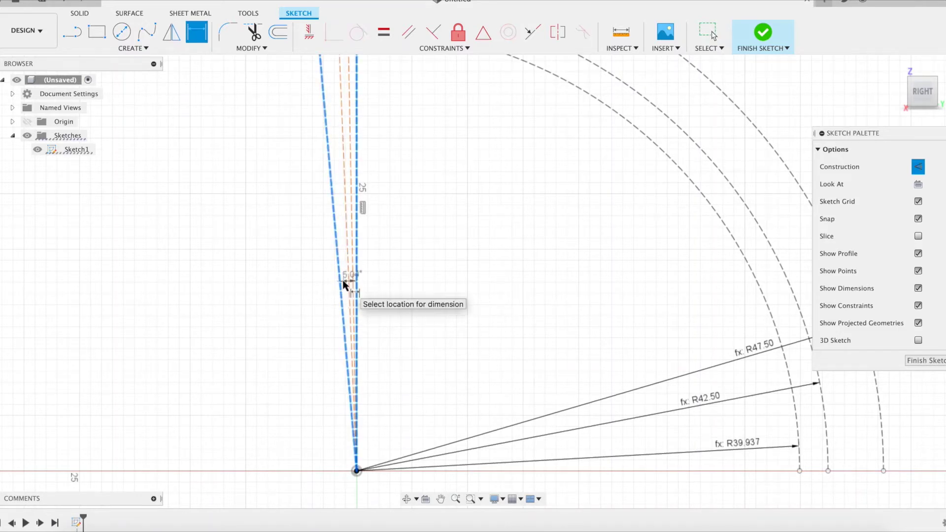
pyautogui.click(343, 284)
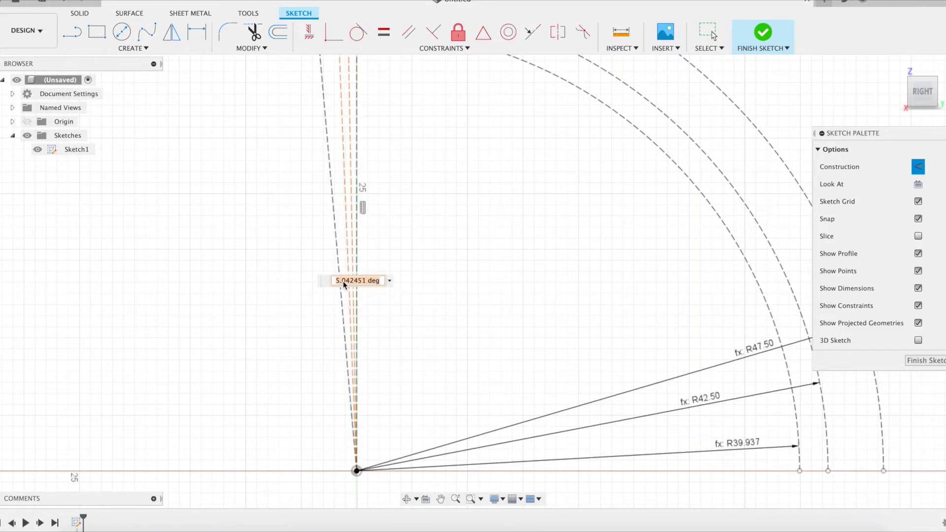
pyautogui.write('90/z')
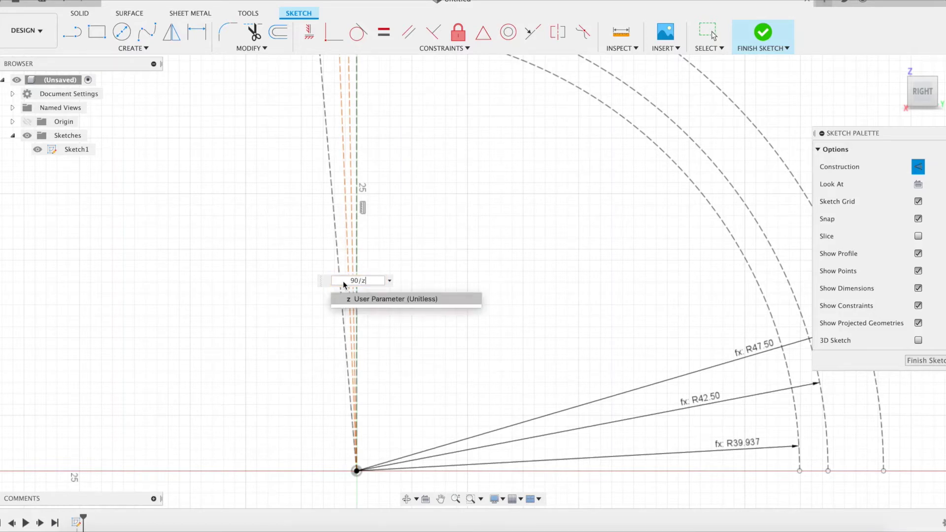
pyautogui.press('Return')
pyautogui.press('Return')
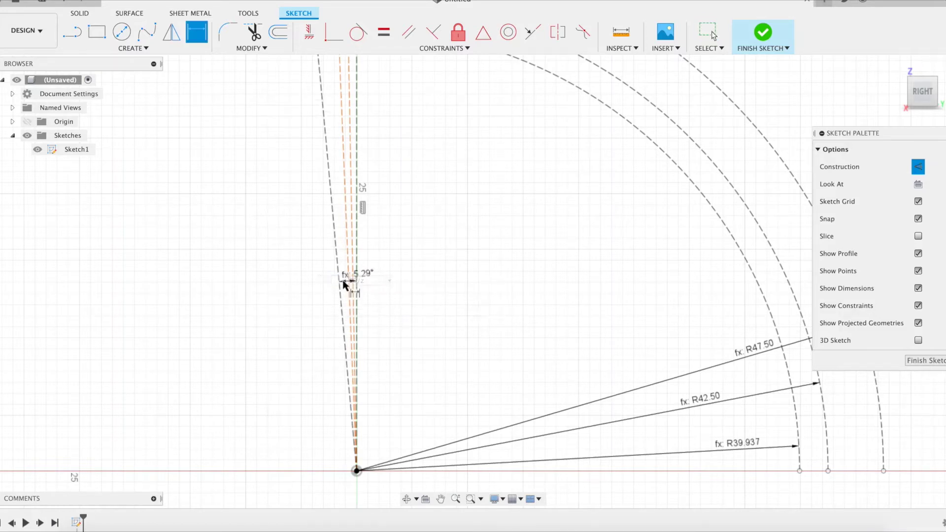
pyautogui.press('Escape')
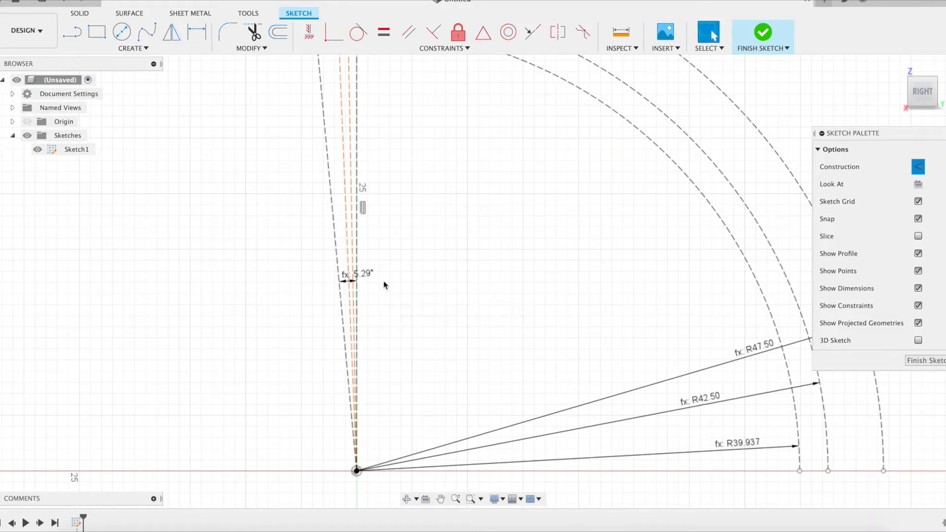
# - Draw two construction lines from the origin to the innermost arc, about 24° and 38° clockwise from the slanted line at that arc's end
pyautogui.press('l')
pyautogui.scroll(-2, 427, 306)
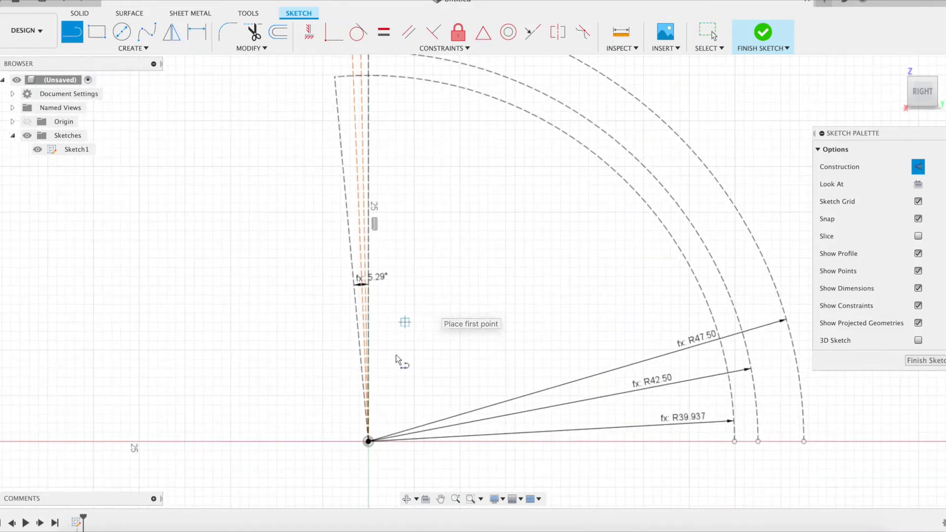
pyautogui.click(369, 441)
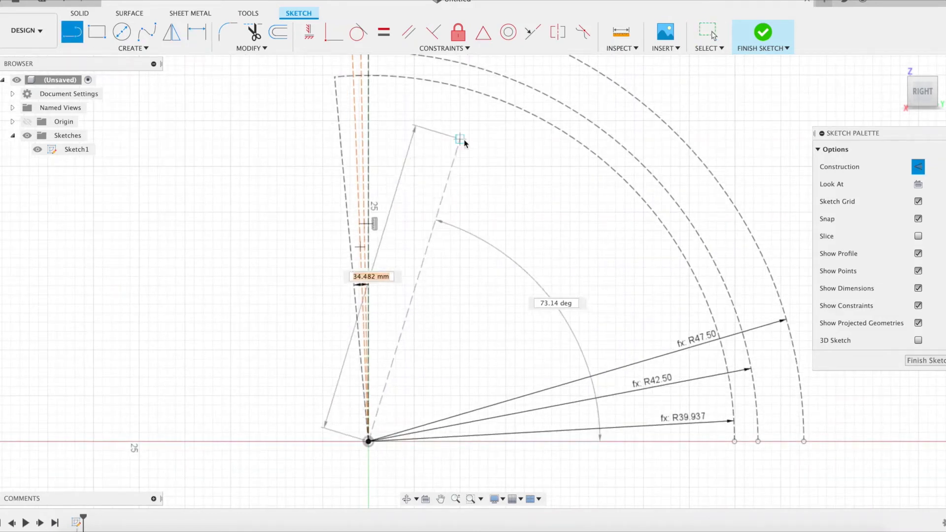
pyautogui.click(485, 96)
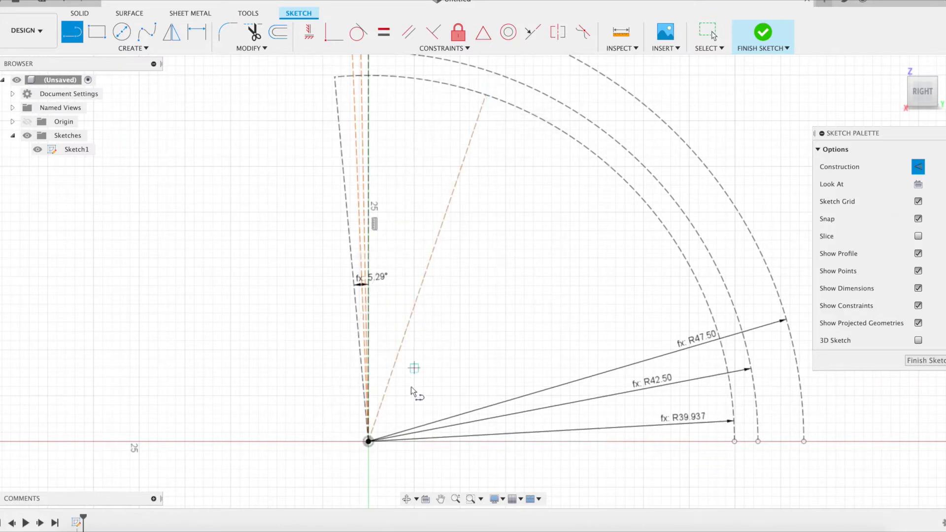
pyautogui.click(369, 441)
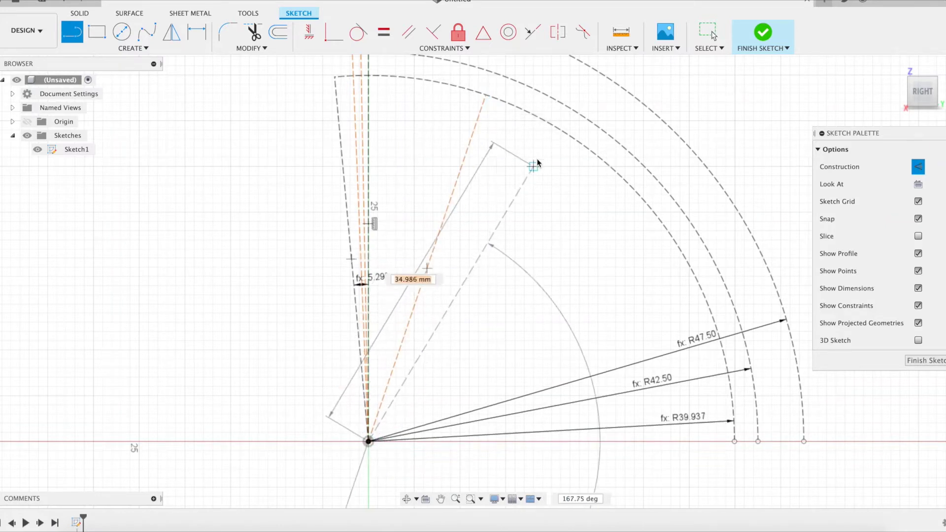
pyautogui.click(567, 138)
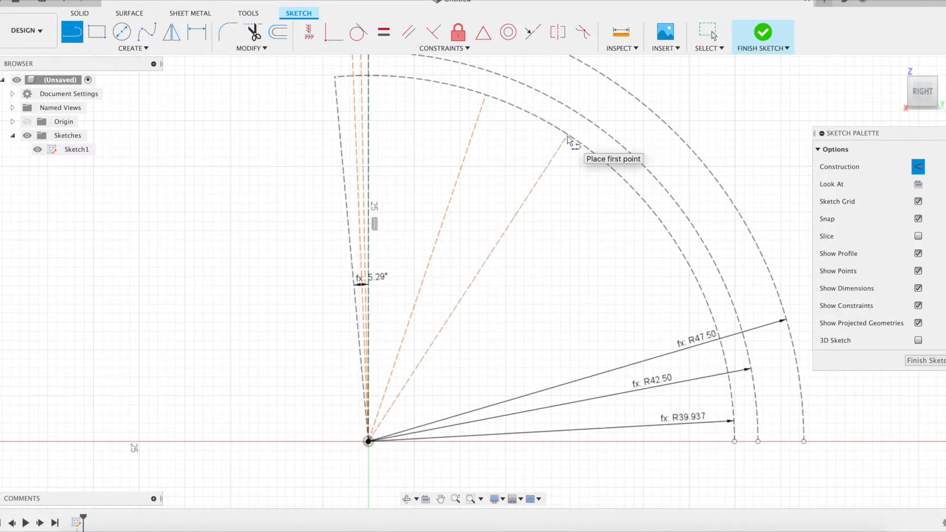
pyautogui.press('Escape')
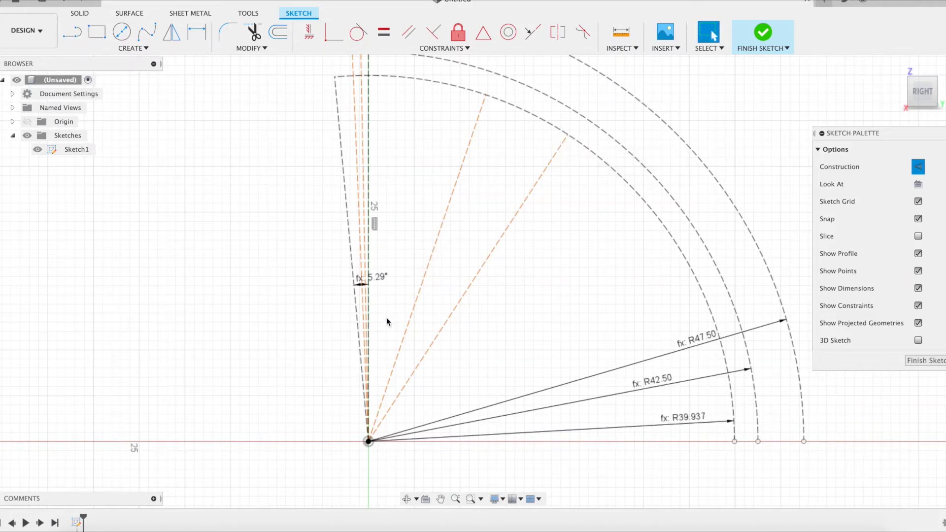
# - Dimension the angle between the slanted line at the innermost arc's end and the first new line with the parameter theta
pyautogui.press('d')
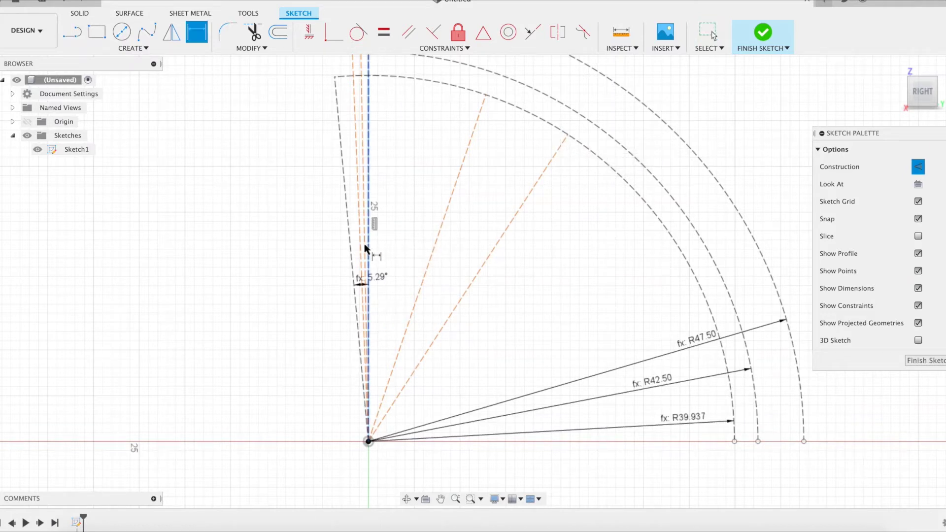
pyautogui.click(351, 258)
pyautogui.click(428, 266)
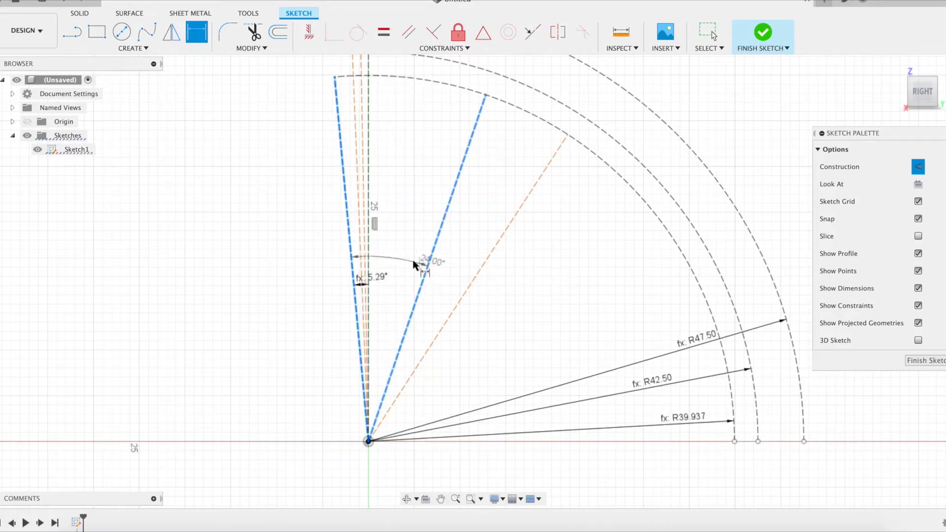
pyautogui.click(398, 257)
pyautogui.write('th')
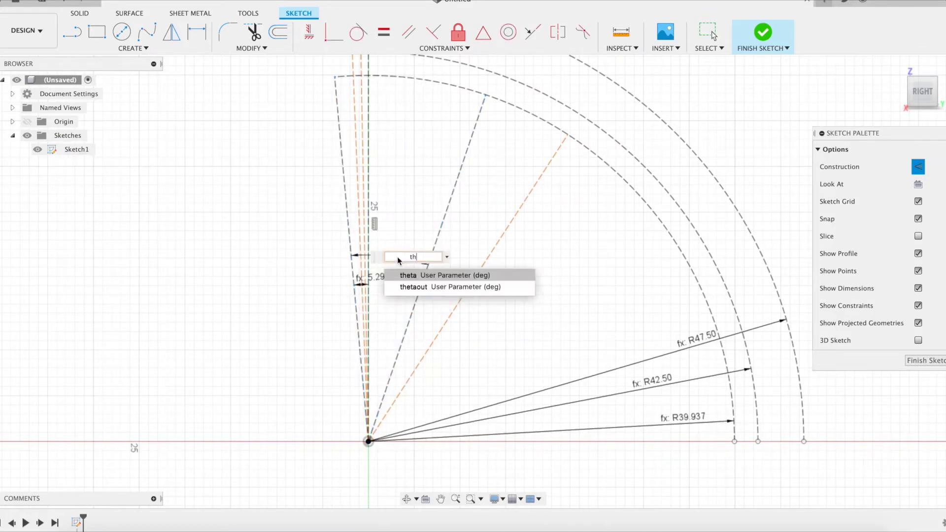
pyautogui.write('eta')
pyautogui.press('Return')
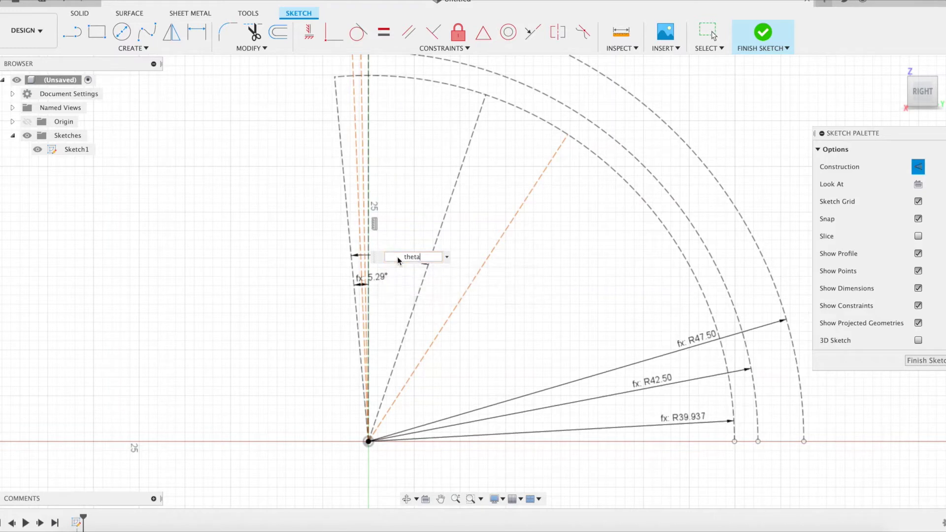
pyautogui.press('Return')
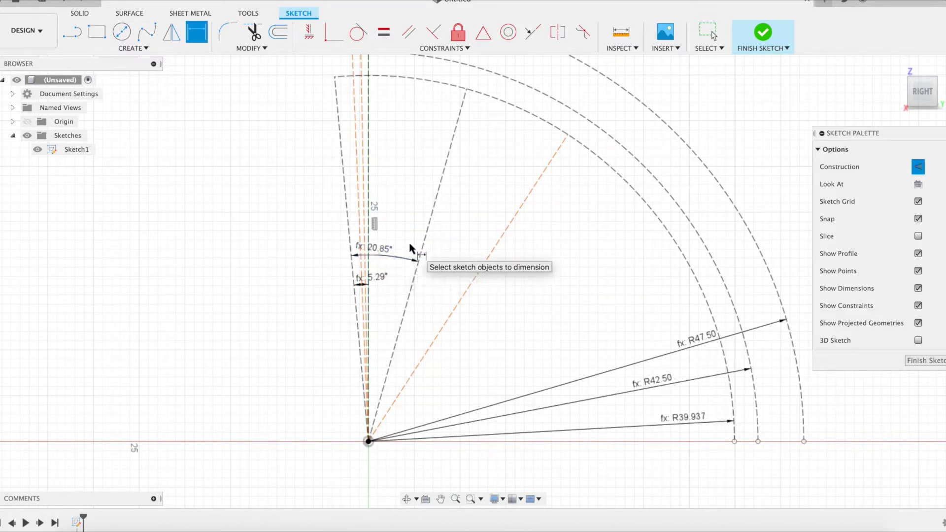
# - Dimension the angle between the slanted line at the innermost arc's end and the second new line with the parameter thetaout
pyautogui.click(345, 189)
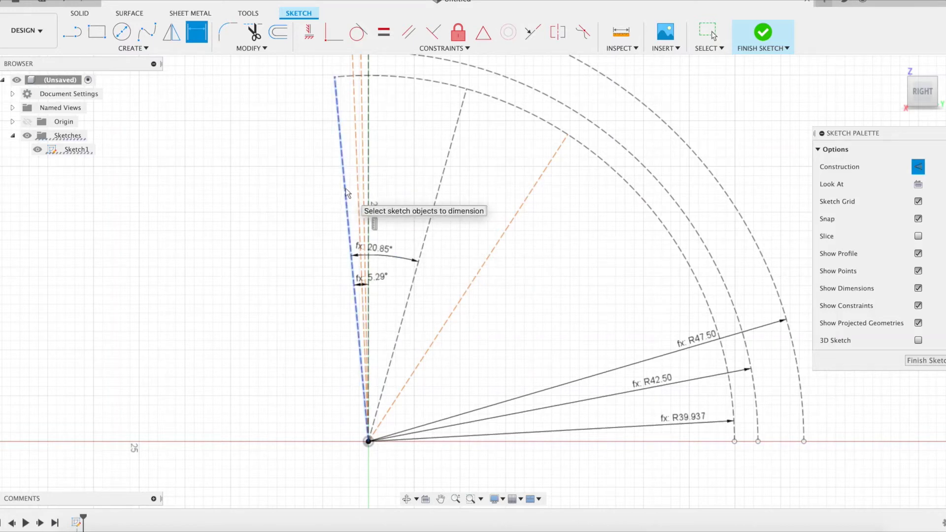
pyautogui.click(503, 241)
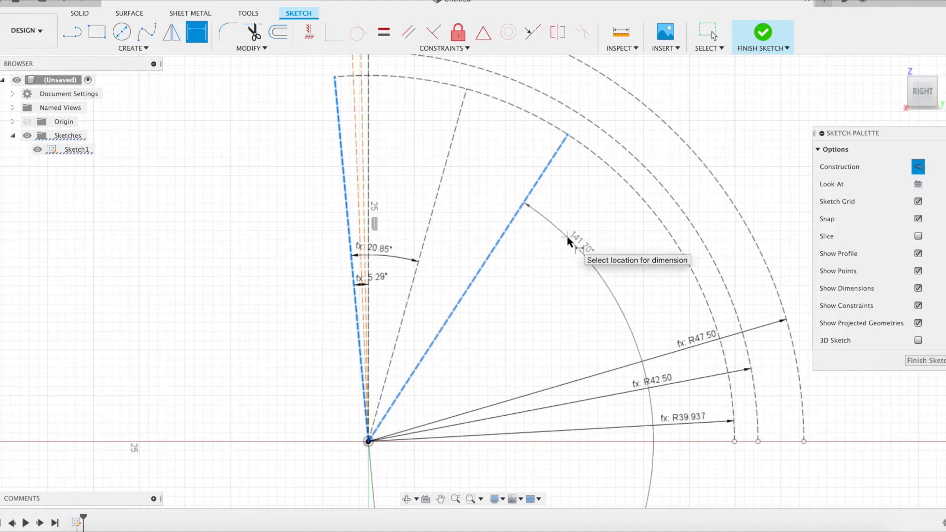
pyautogui.click(474, 199)
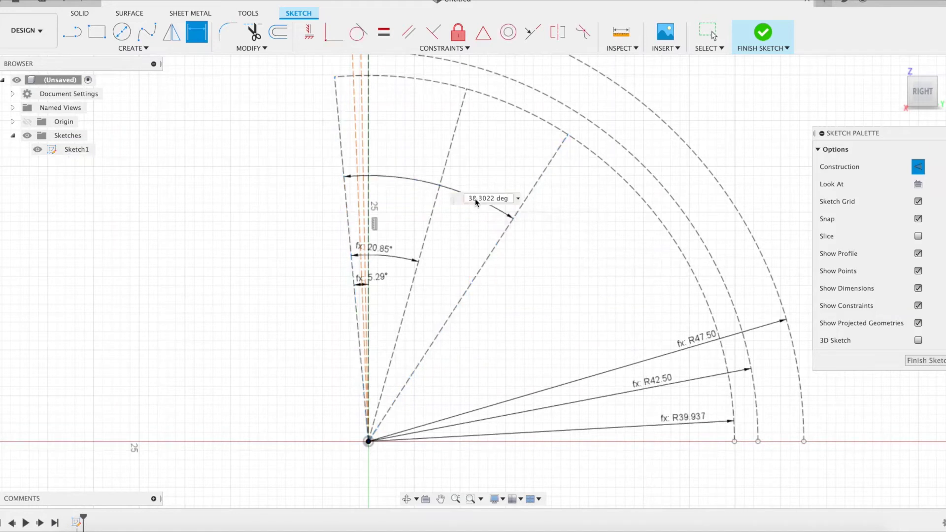
pyautogui.write('th')
pyautogui.press('Down')
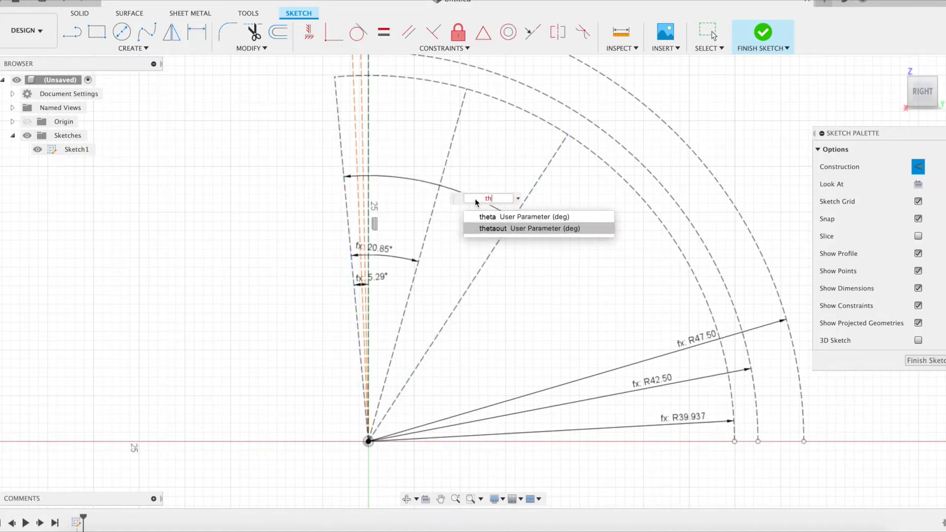
pyautogui.press('Return')
pyautogui.press('Return')
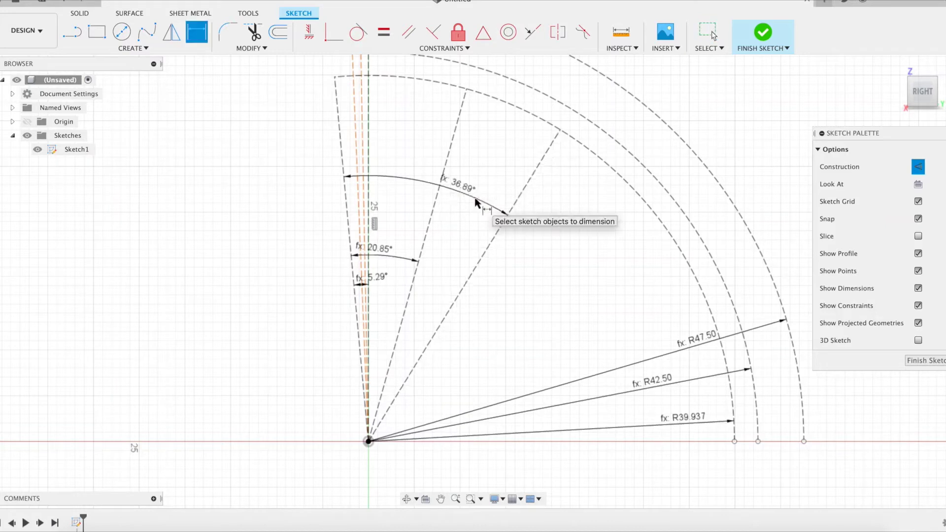
# - Dimension the angle between the theta line and the slanted line ending on the middle arc with the parameter alpha
pyautogui.click(432, 215)
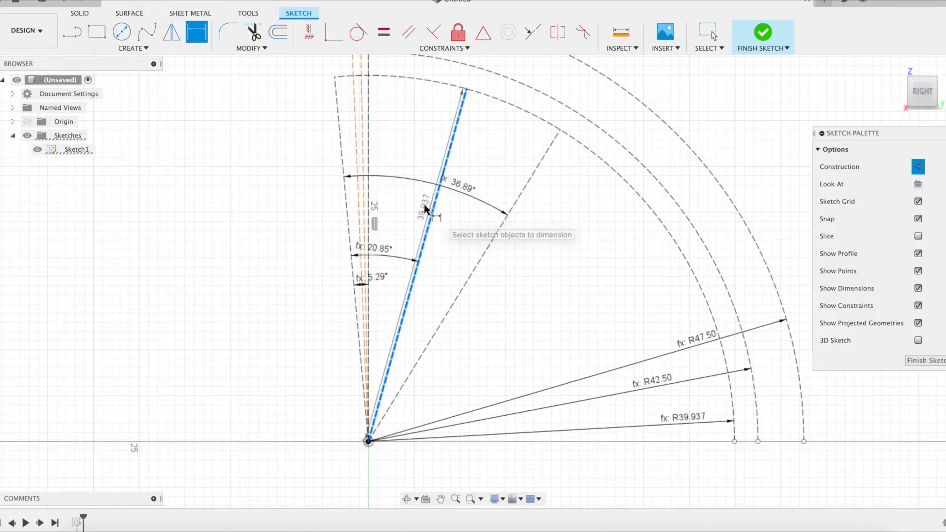
pyautogui.click(358, 196)
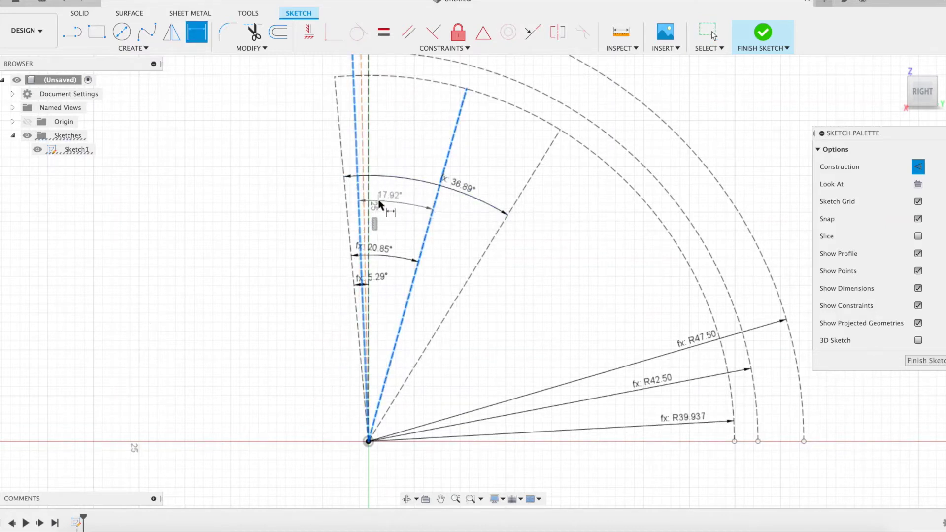
pyautogui.click(397, 217)
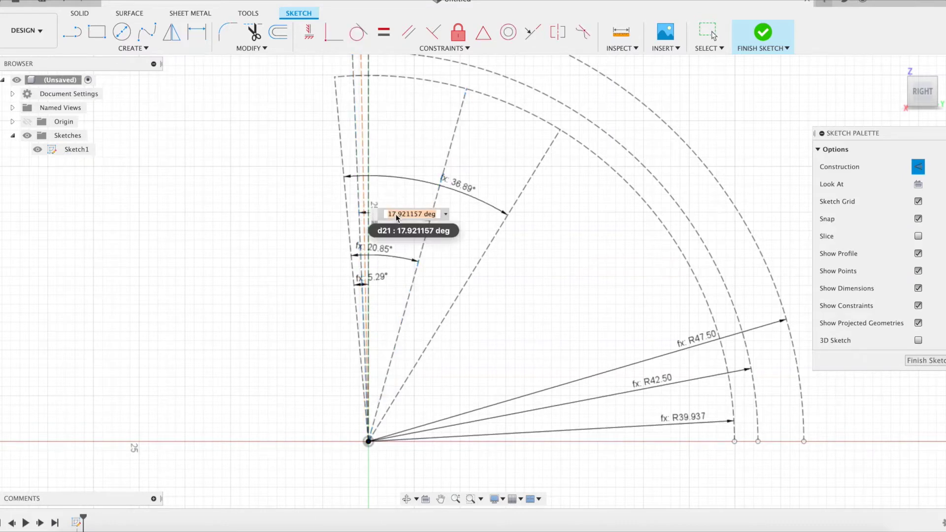
pyautogui.write('alpha')
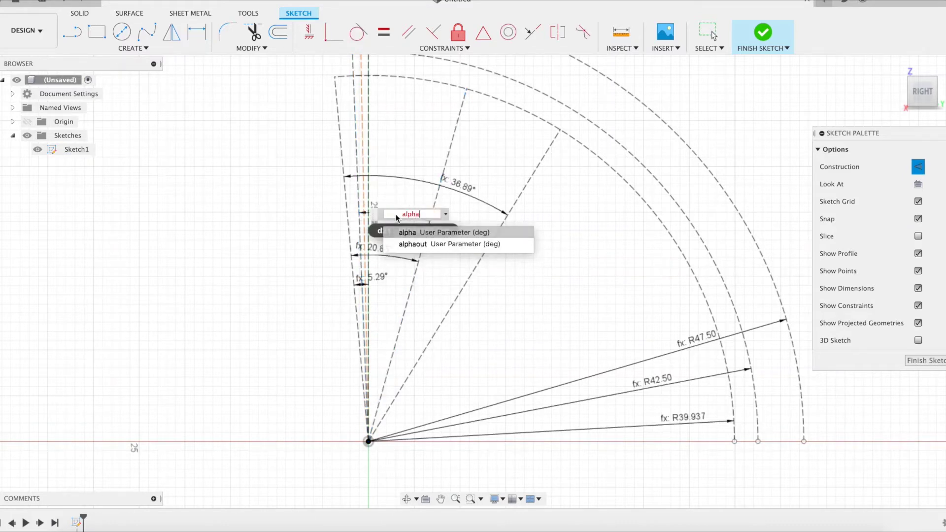
pyautogui.press('Return')
pyautogui.press('Return')
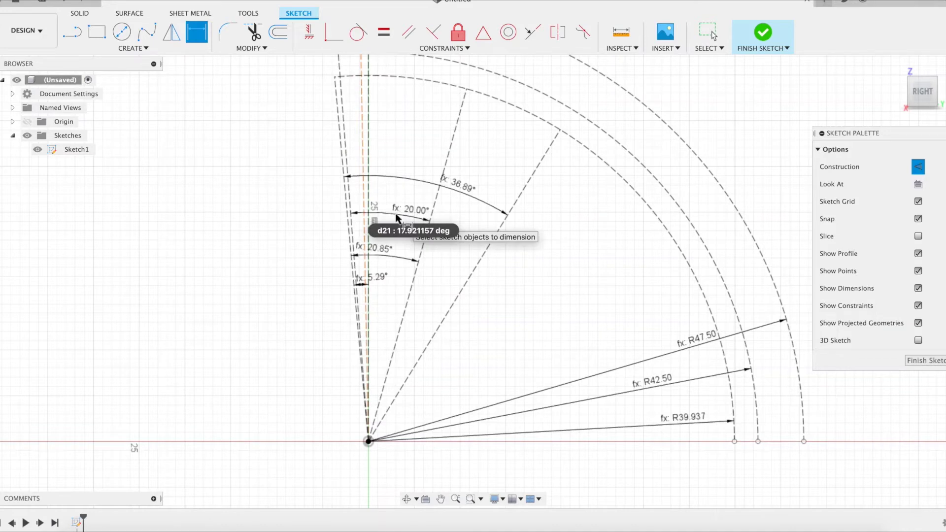
# - Dimension the angle between the thetaout line and the slanted line ending on the outermost arc with the parameter alphaout
pyautogui.click(365, 146)
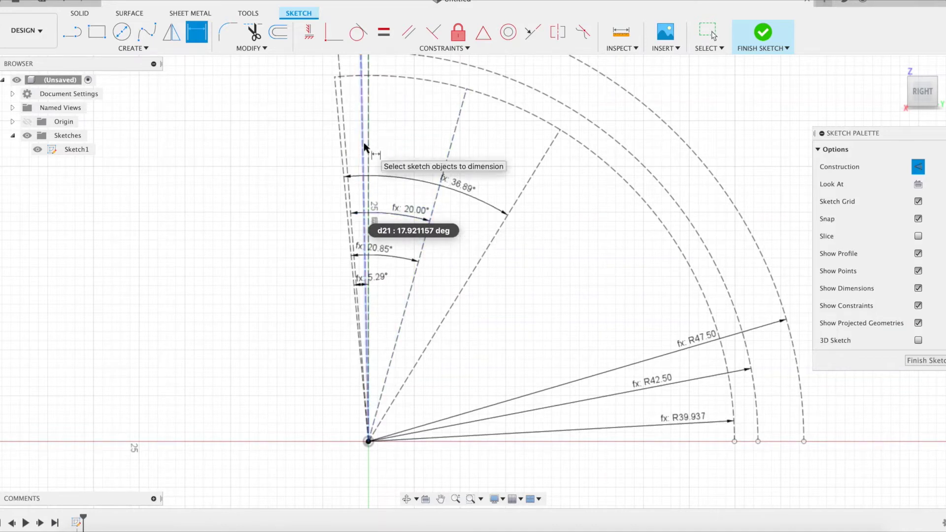
pyautogui.click(526, 184)
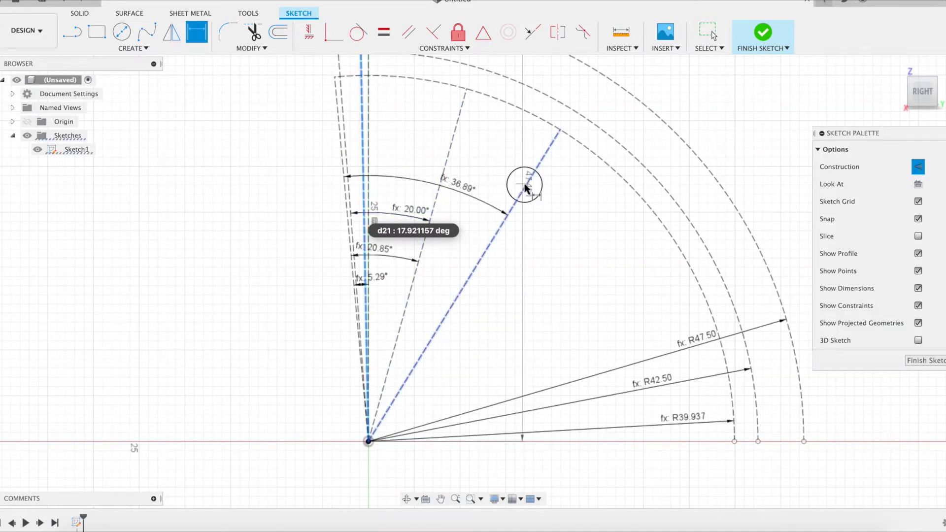
pyautogui.click(487, 172)
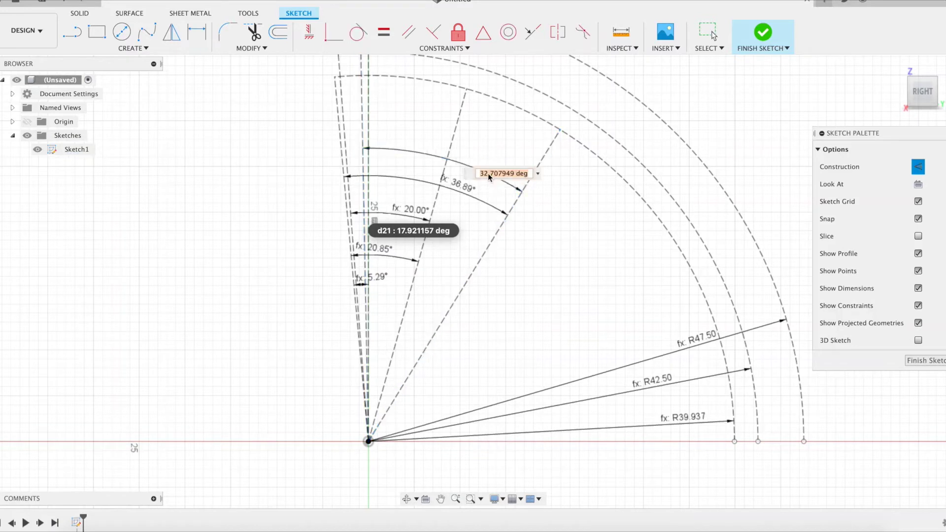
pyautogui.write('al')
pyautogui.press('Down')
pyautogui.press('Return')
pyautogui.press('Return')
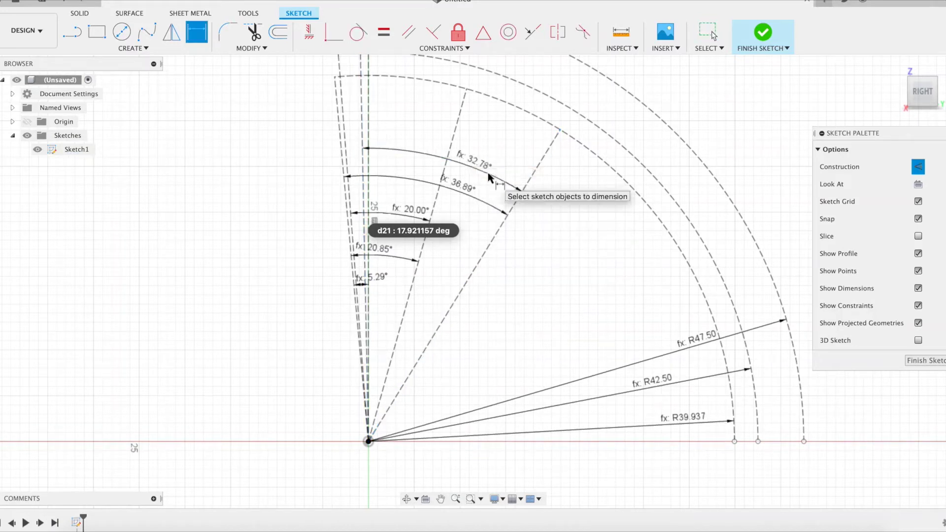
pyautogui.press('Escape')
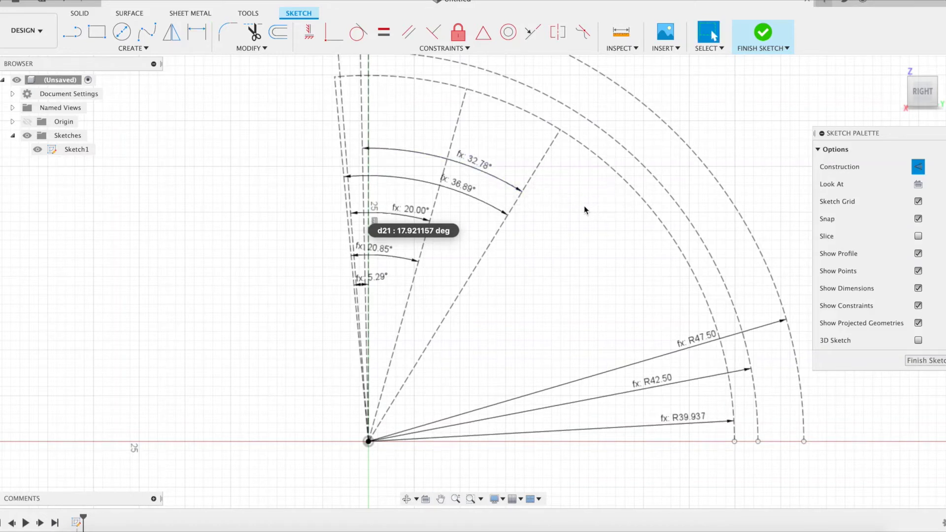
# - Draw a horizontal construction line from the origin to the free lower end of the outermost arc
pyautogui.press('F6')
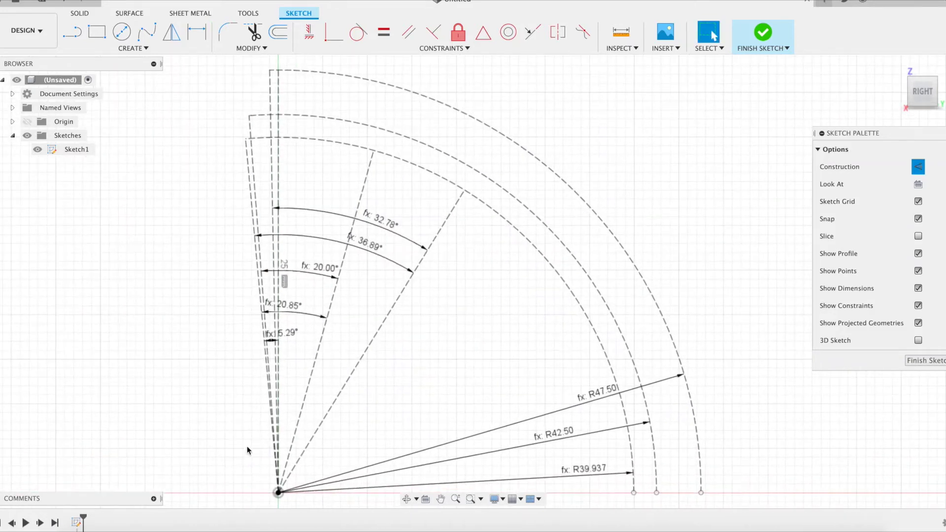
pyautogui.press('l')
pyautogui.click(279, 493)
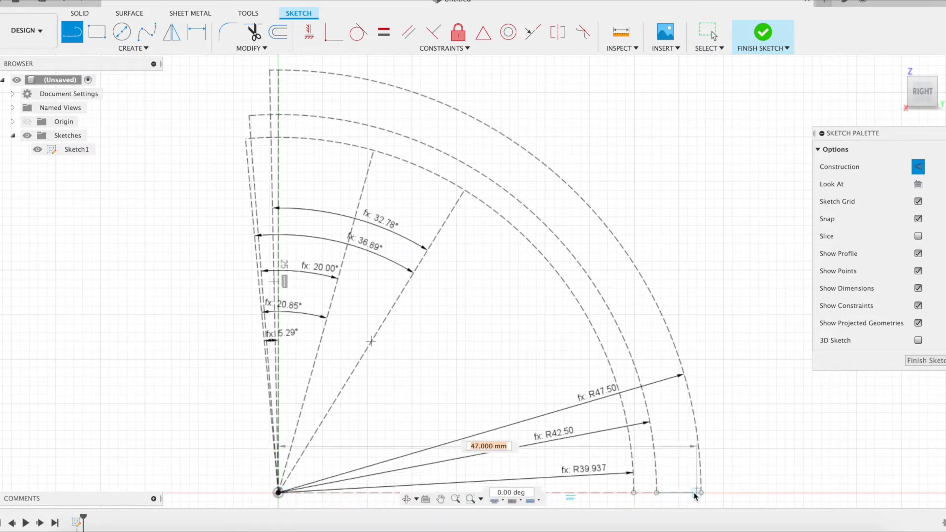
pyautogui.doubleClick(700, 492)
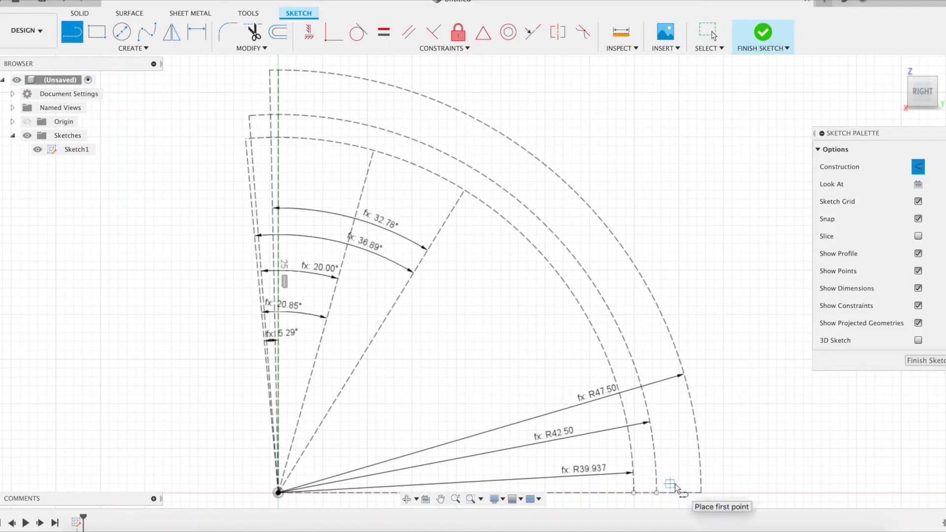
pyautogui.press('Escape')
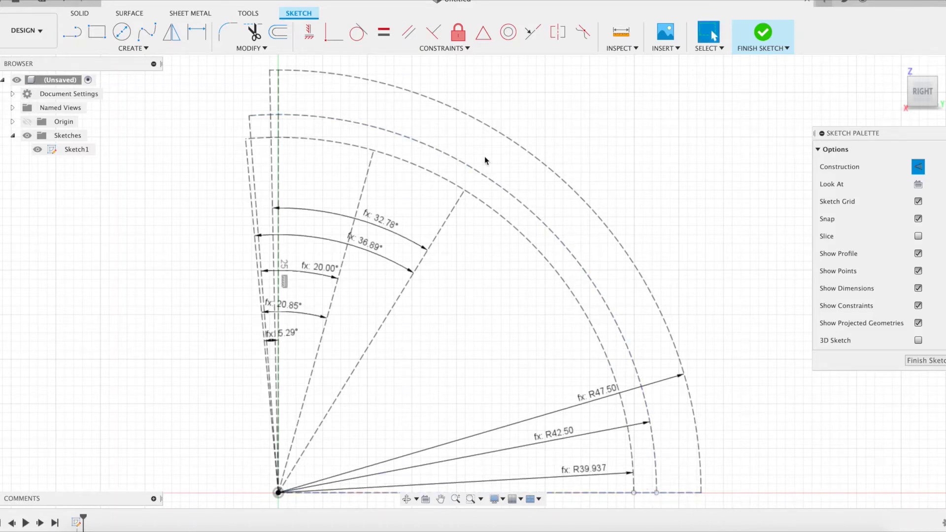
# - Constrain the lower endpoints of the innermost and middle arcs coincident with the horizontal construction line
pyautogui.click(333, 32)
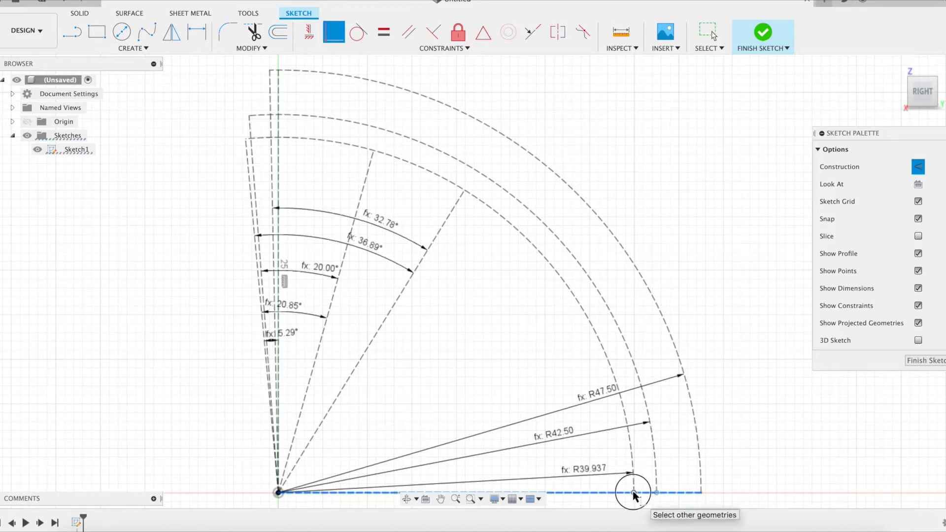
pyautogui.click(657, 494)
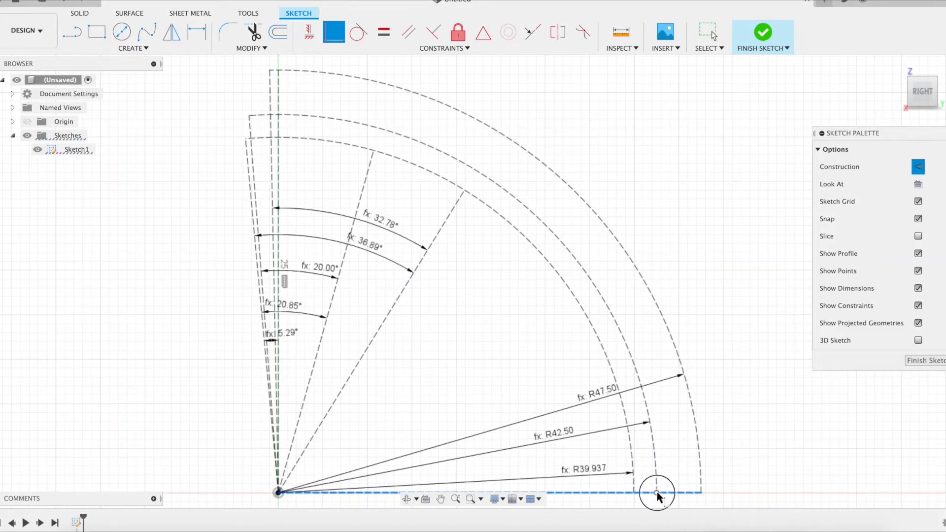
pyautogui.press('Escape')
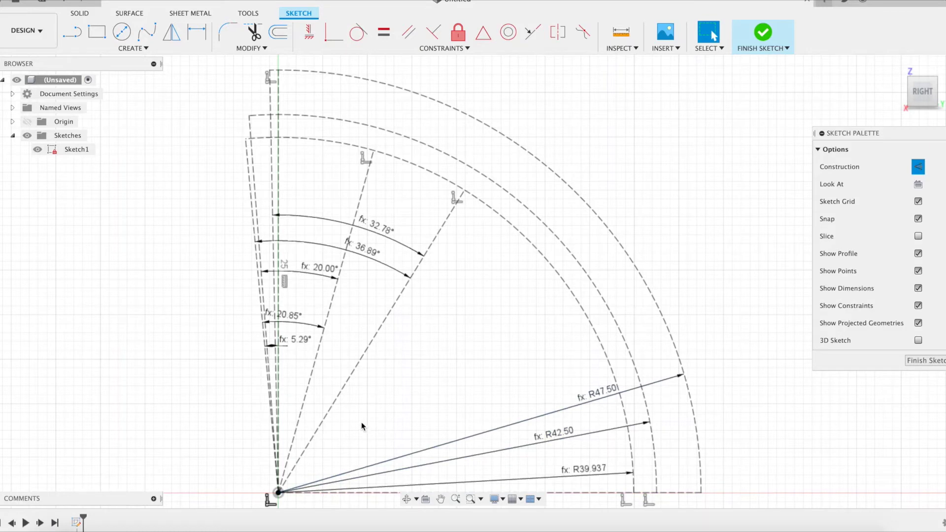
# - Draw four construction lines from the origin to the innermost arc, spread between the vertical axis region and the theta line
pyautogui.press('l')
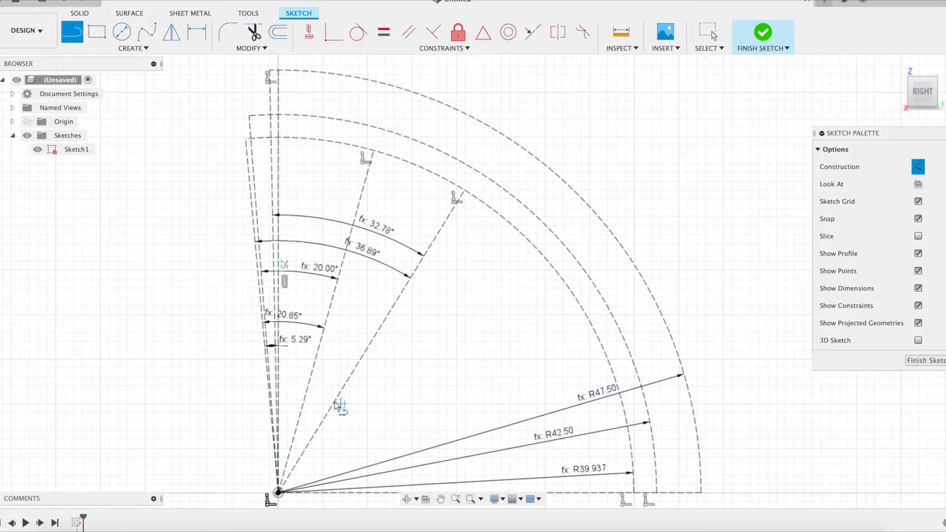
pyautogui.click(278, 493)
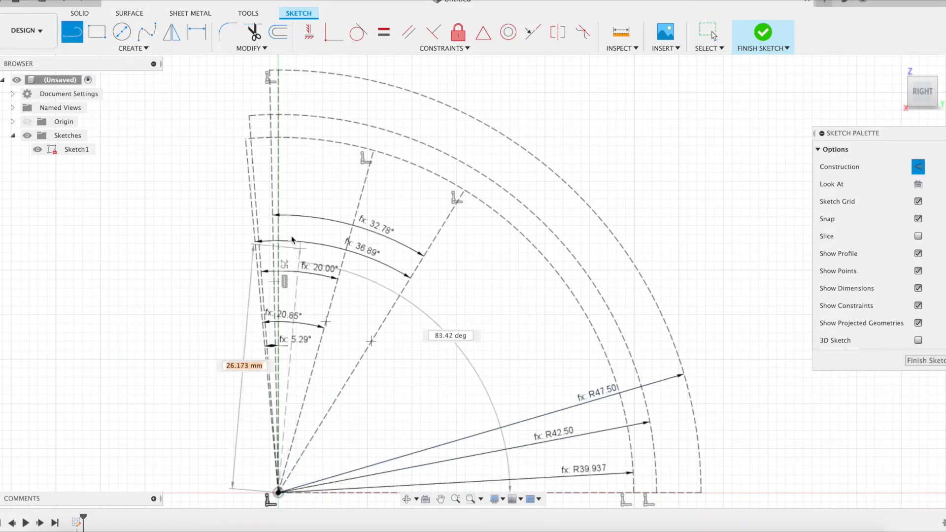
pyautogui.click(298, 140)
pyautogui.click(277, 492)
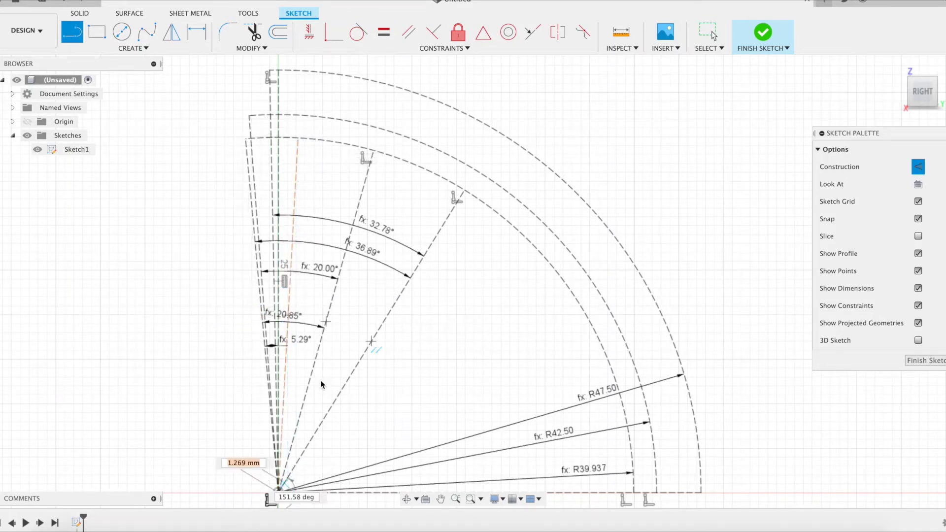
pyautogui.click(329, 143)
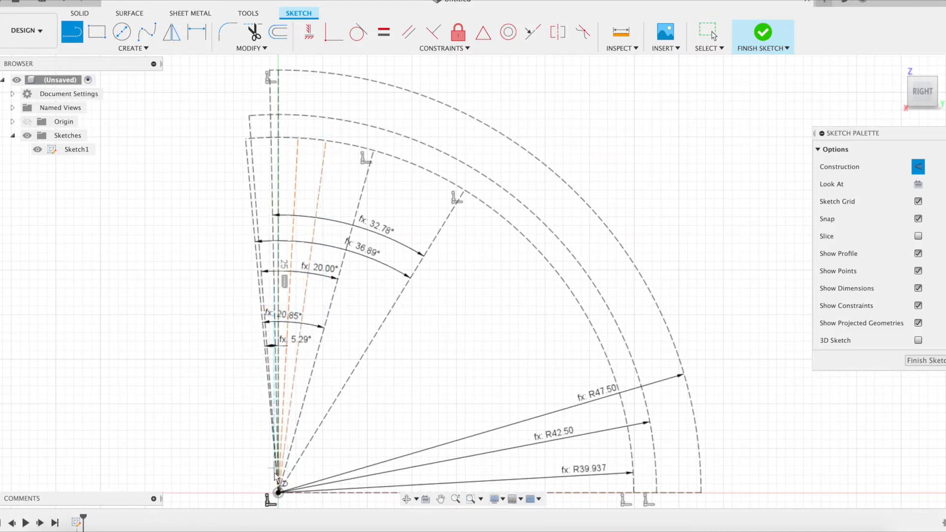
pyautogui.click(277, 492)
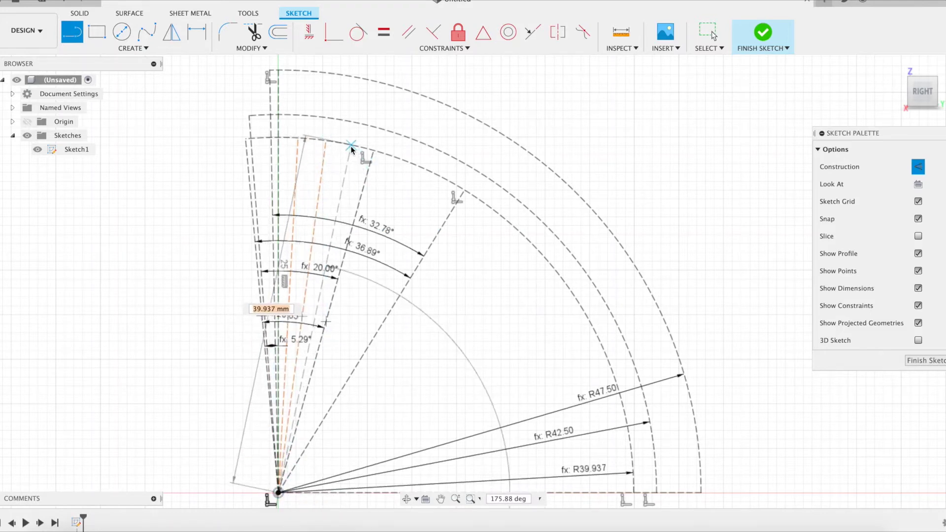
pyautogui.click(351, 147)
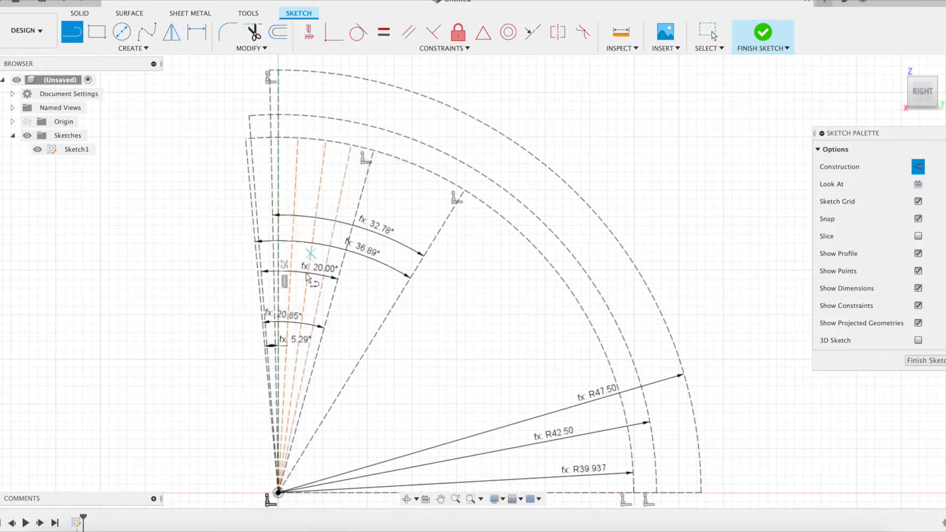
pyautogui.click(278, 492)
pyautogui.scroll(3, 288, 146)
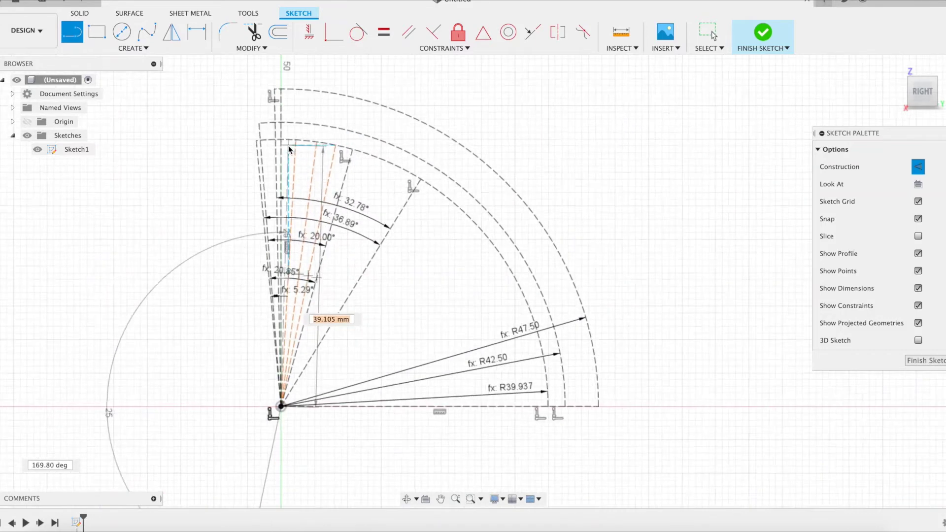
pyautogui.scroll(5, 283, 146)
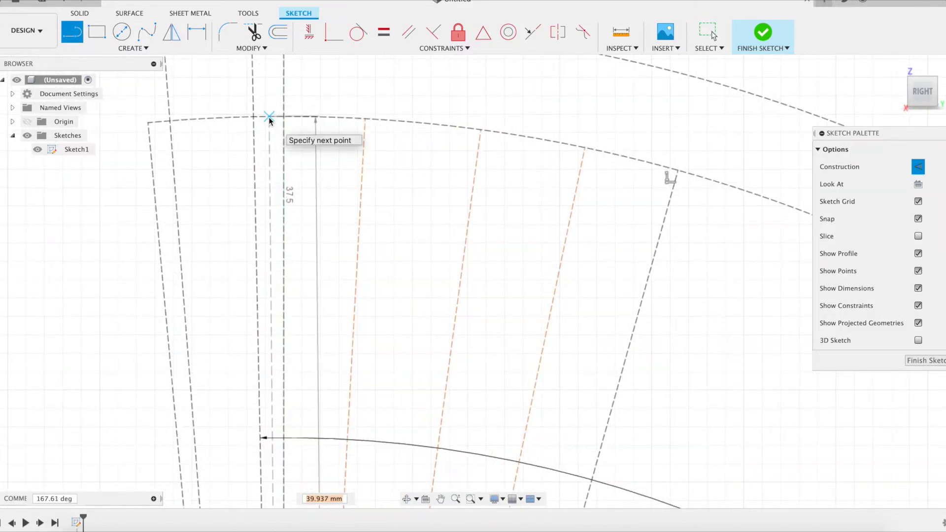
pyautogui.click(269, 117)
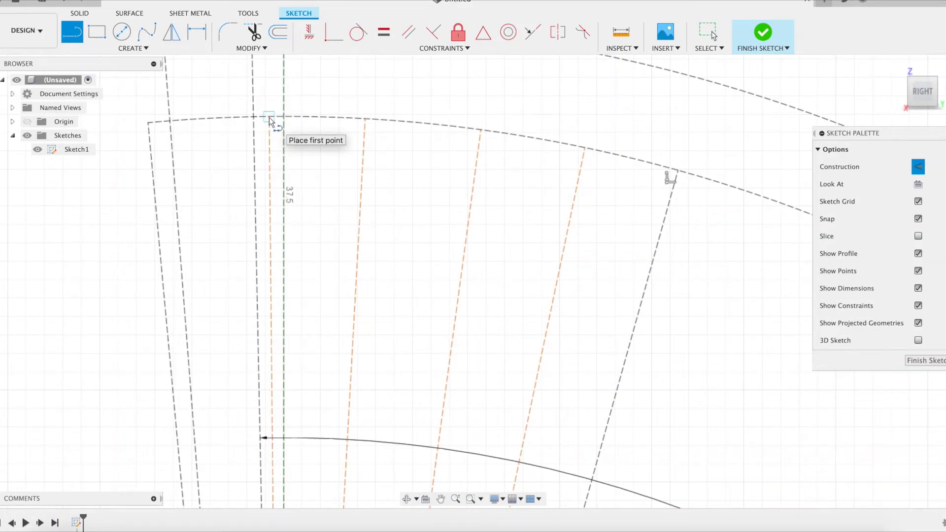
# - Dimension the angle between the theta line and its nearest new construction line with the parameter ua1
pyautogui.press('d')
pyautogui.click(638, 311)
pyautogui.click(555, 301)
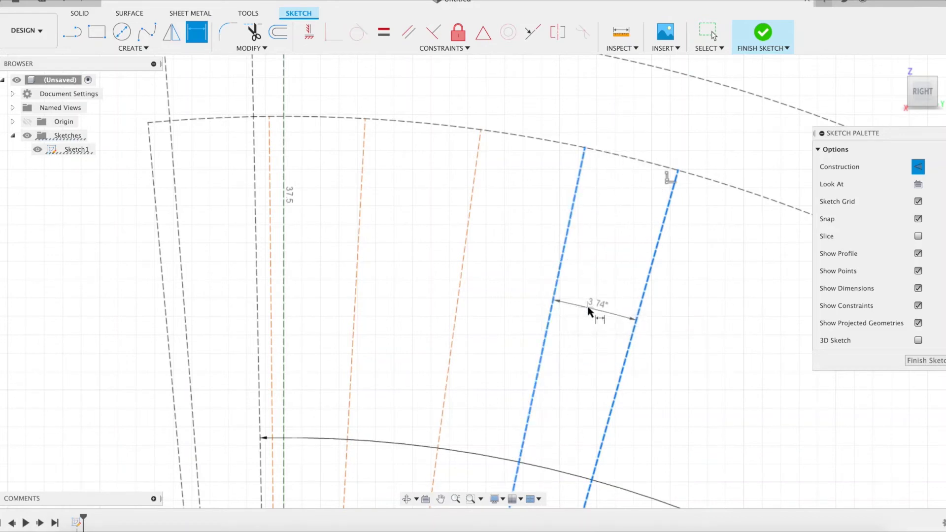
pyautogui.click(588, 308)
pyautogui.write('u')
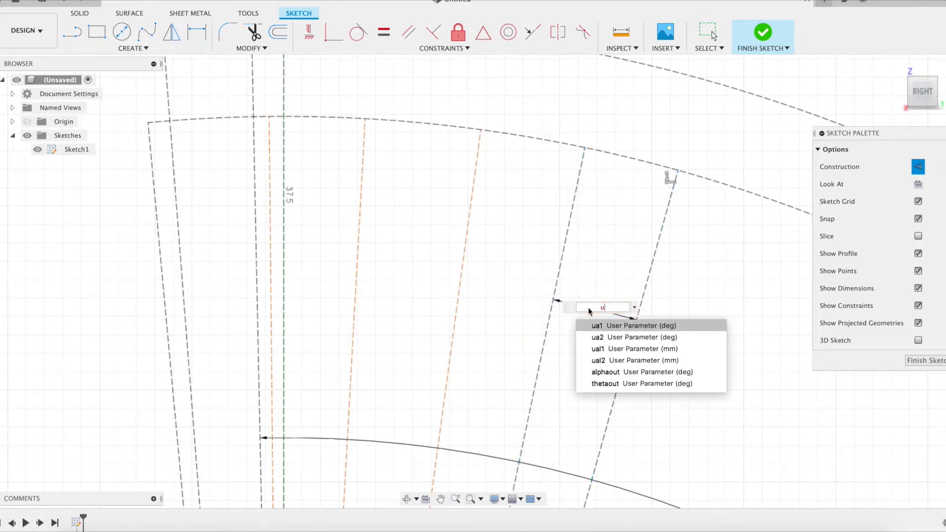
pyautogui.press('Return')
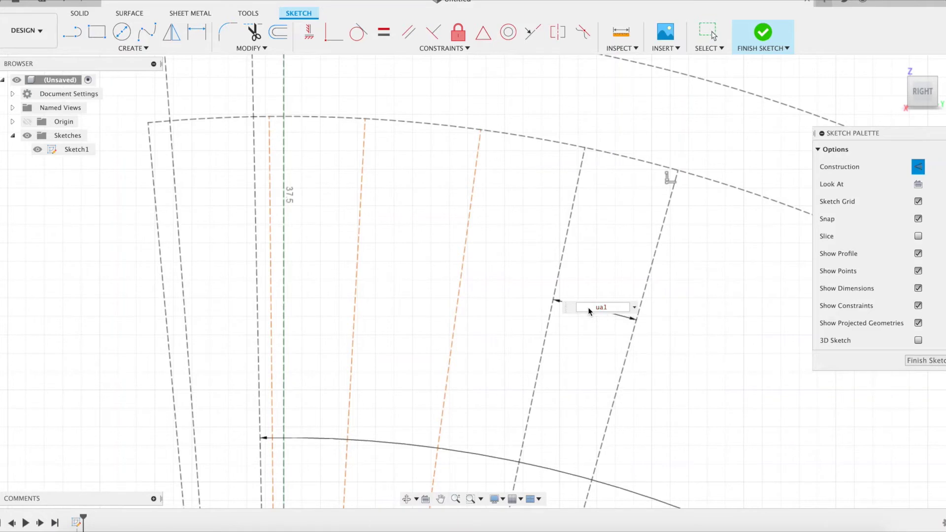
pyautogui.press('Return')
# - Dimension the angle between the first and second new lines, counted from the theta line, with the parameter ua1
pyautogui.click(539, 316)
pyautogui.click(458, 295)
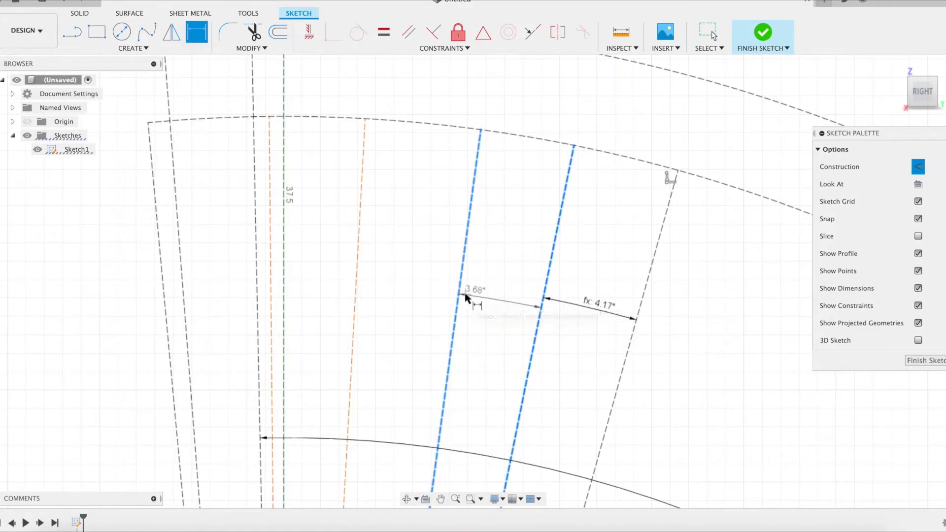
pyautogui.click(490, 285)
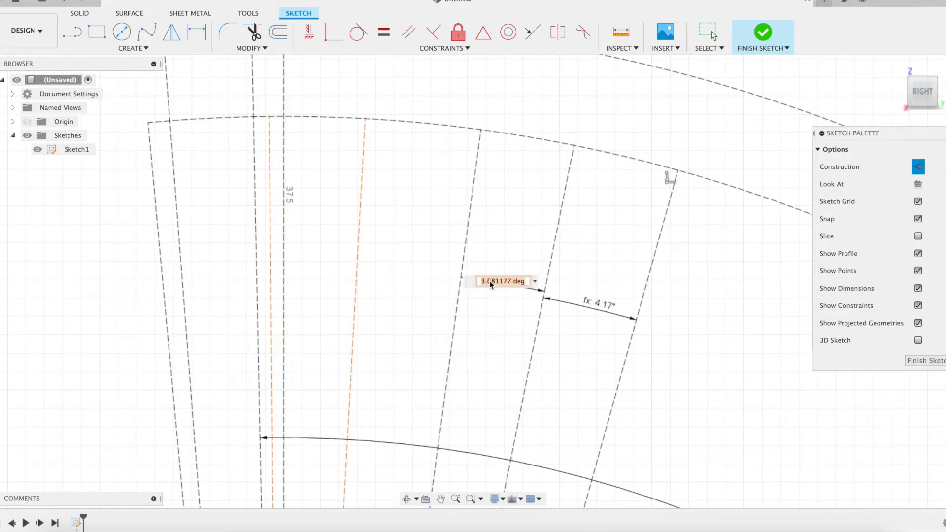
pyautogui.write('ua1')
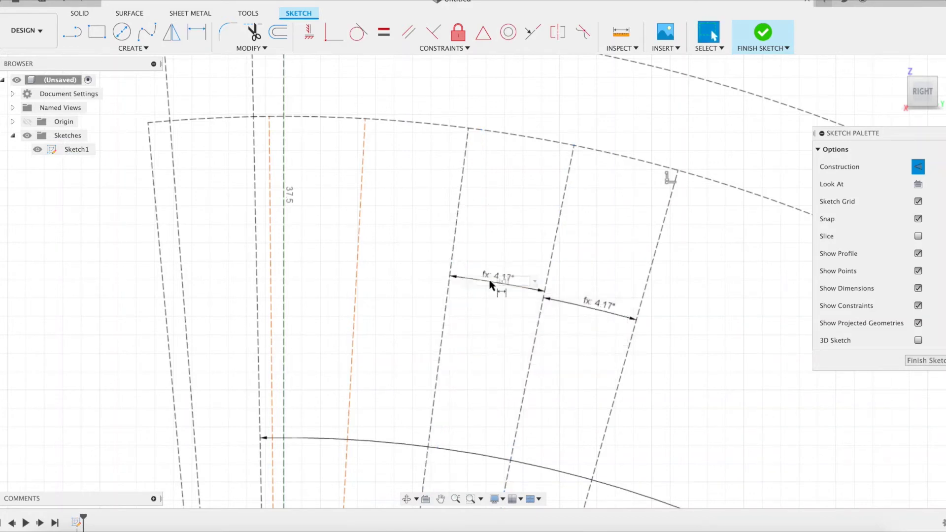
pyautogui.press('Return')
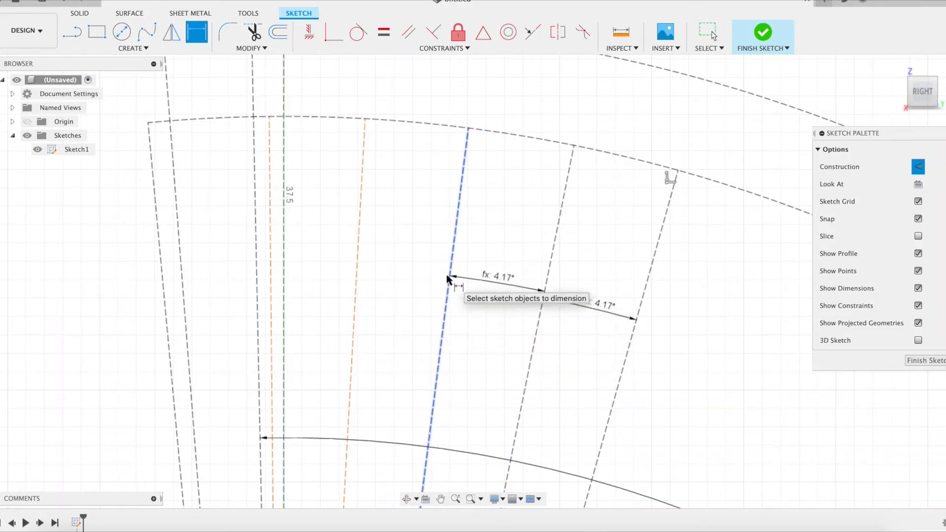
# - Dimension the angle between the second and third new lines, counted from the theta line, with the parameter ua1
pyautogui.click(358, 268)
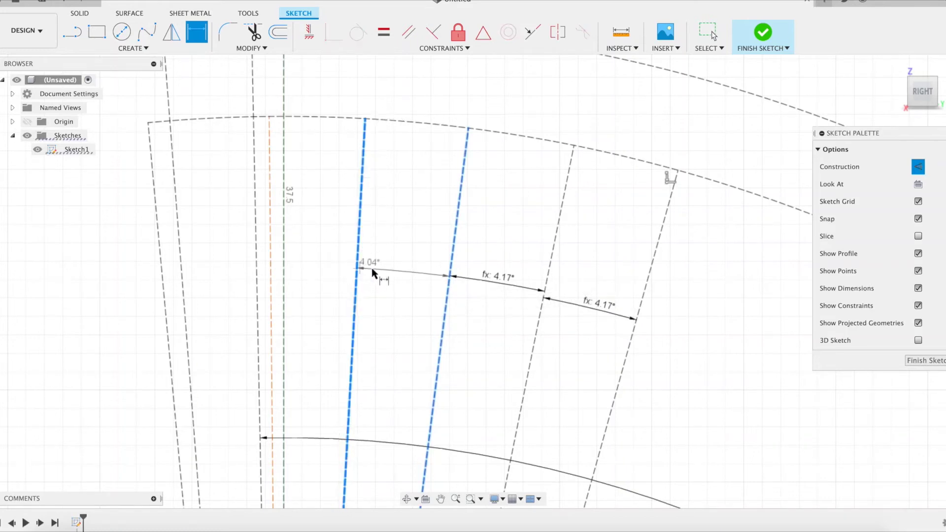
pyautogui.click(397, 274)
pyautogui.write('ua')
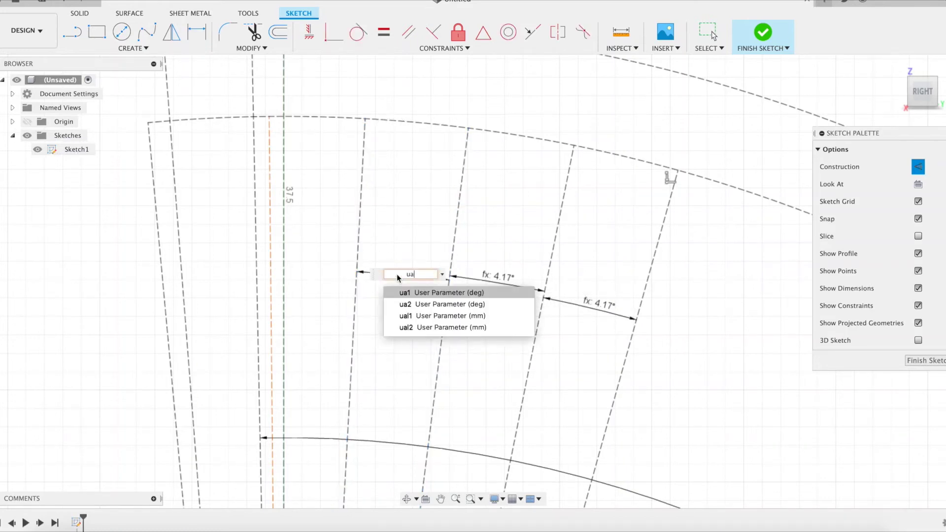
pyautogui.press('Return')
pyautogui.press('Return')
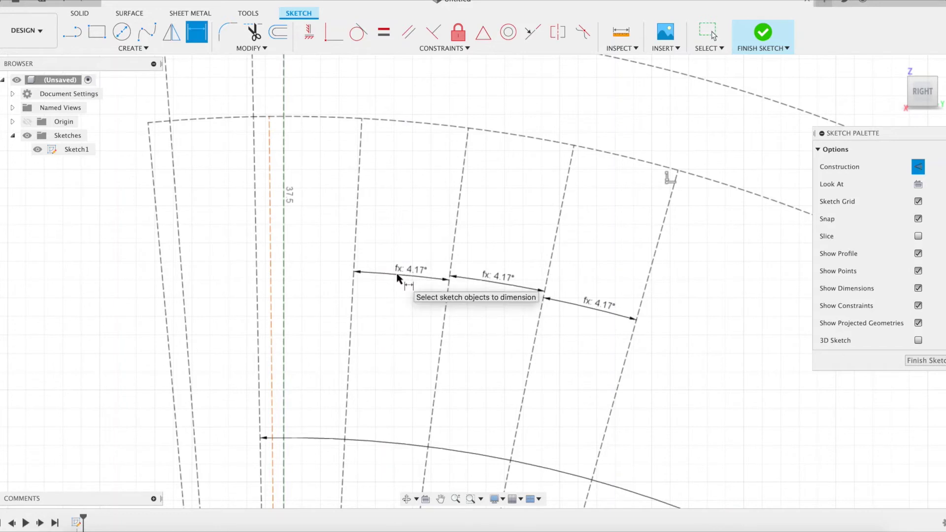
# - Dimension the angle between the third and fourth new lines, counted from the theta line, with the parameter ua1
pyautogui.click(355, 269)
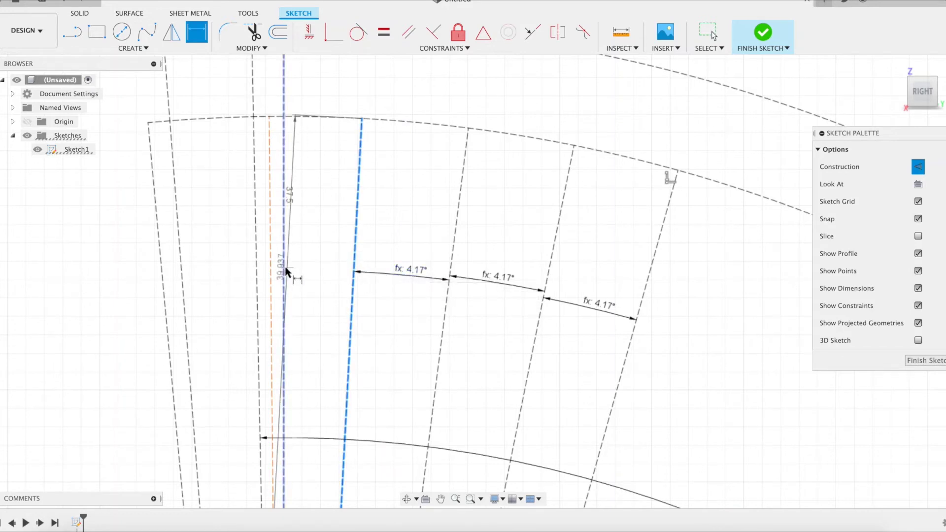
pyautogui.click(271, 271)
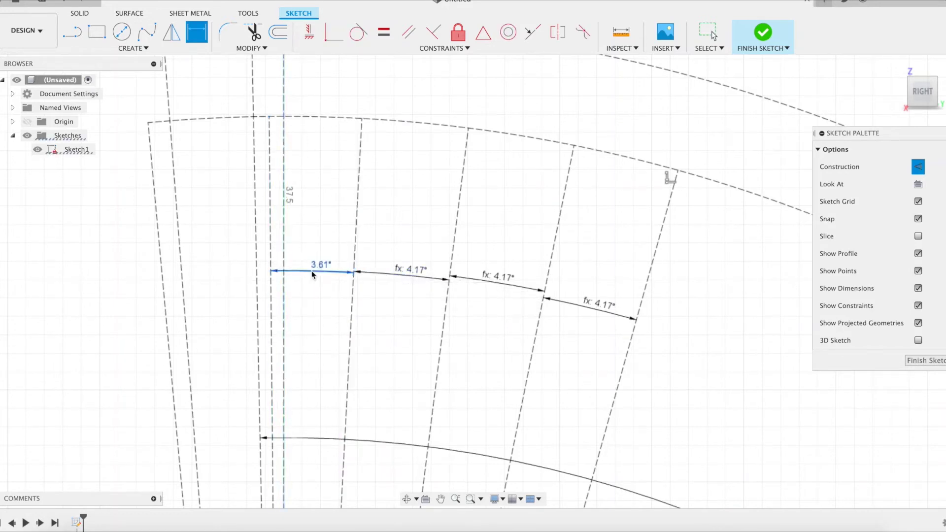
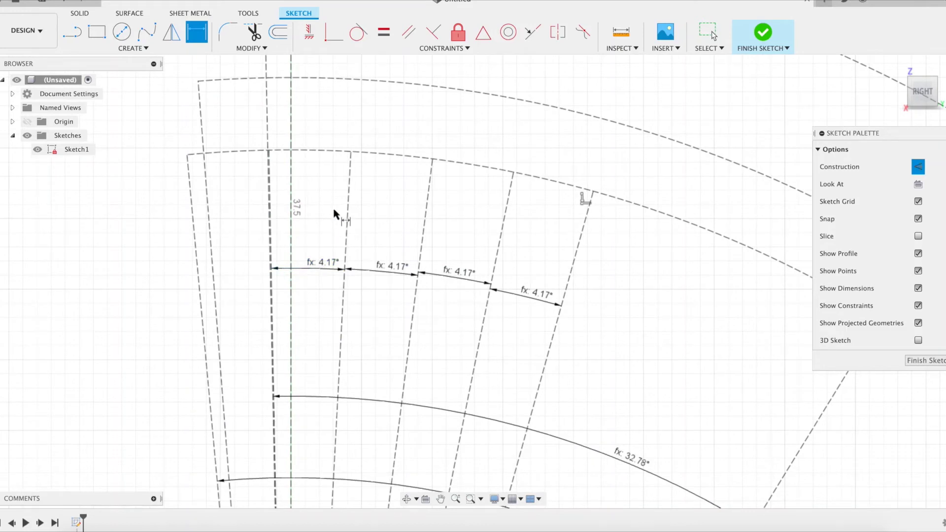
pyautogui.press('Escape')
# - Draw a construction line about 2.8 mm long leftward from the upper end of the leftmost ua1-spaced radial line, sloping slightly upward
pyautogui.scroll(-2, 333, 209)
pyautogui.moveTo(333, 208)
pyautogui.mouseDown(button='middle')
pyautogui.moveTo(313, 271)
pyautogui.moveTo(264, 300)
pyautogui.moveTo(250, 276)
pyautogui.mouseUp(button='middle')
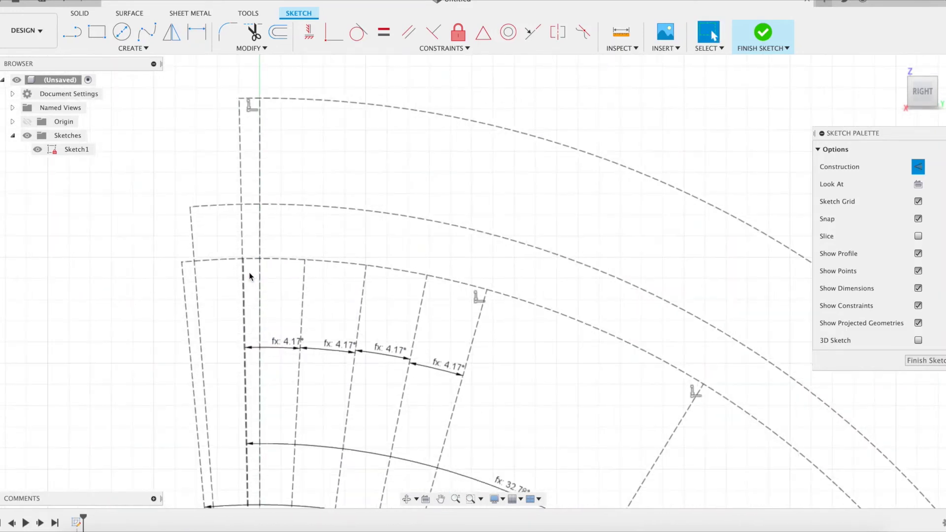
pyautogui.scroll(4, 251, 273)
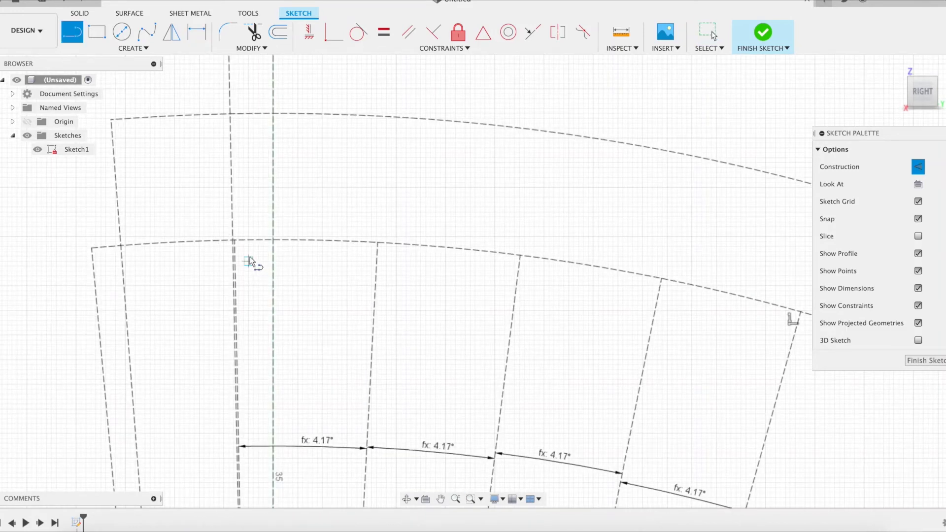
pyautogui.scroll(5, 251, 257)
pyautogui.moveTo(294, 252); pyautogui.dragTo(419, 299, button='middle')
pyautogui.press('l')
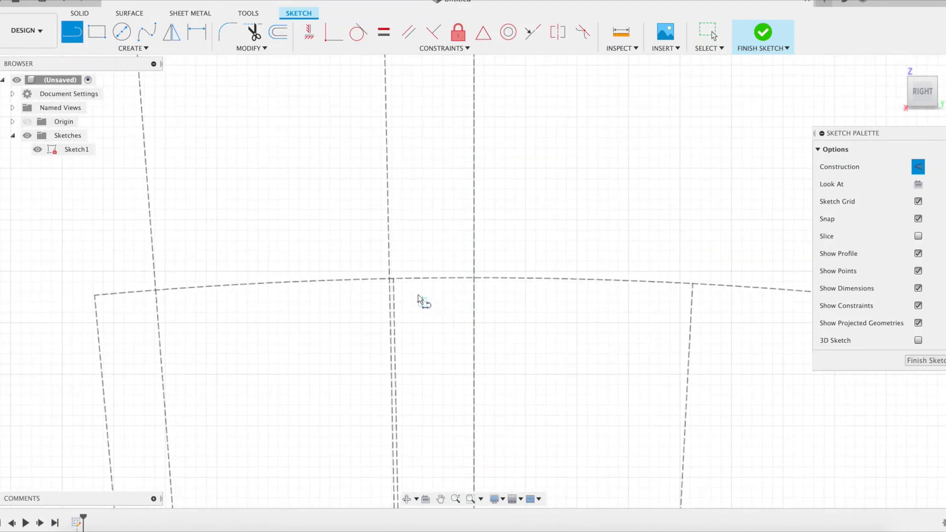
pyautogui.moveTo(394, 278); pyautogui.dragTo(106, 266)
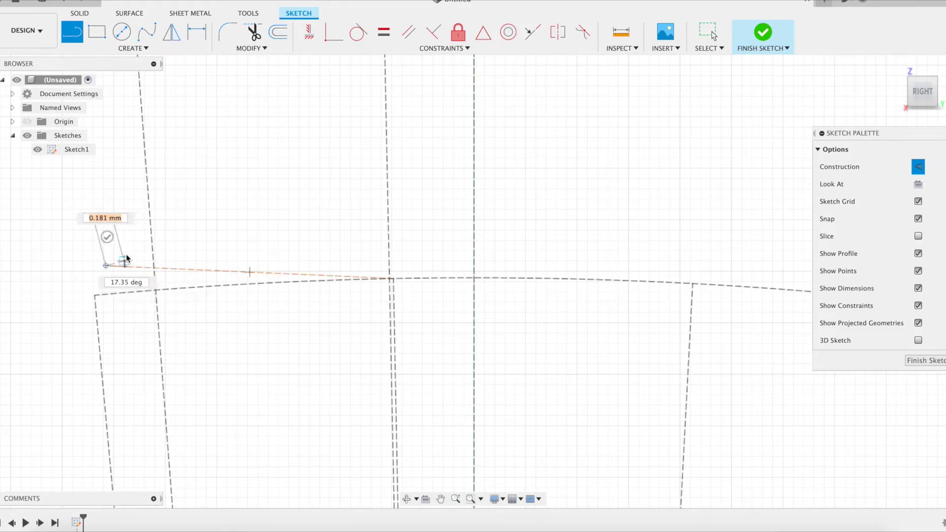
pyautogui.click(108, 238)
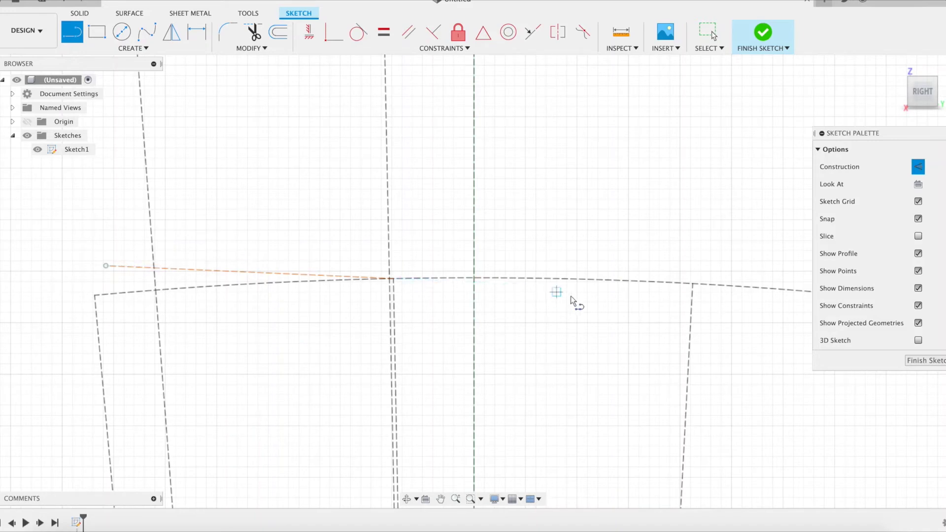
# - Draw a construction line from the upper end of the second ua1-spaced radial line from the left, ending above the first line's free end
pyautogui.click(693, 285)
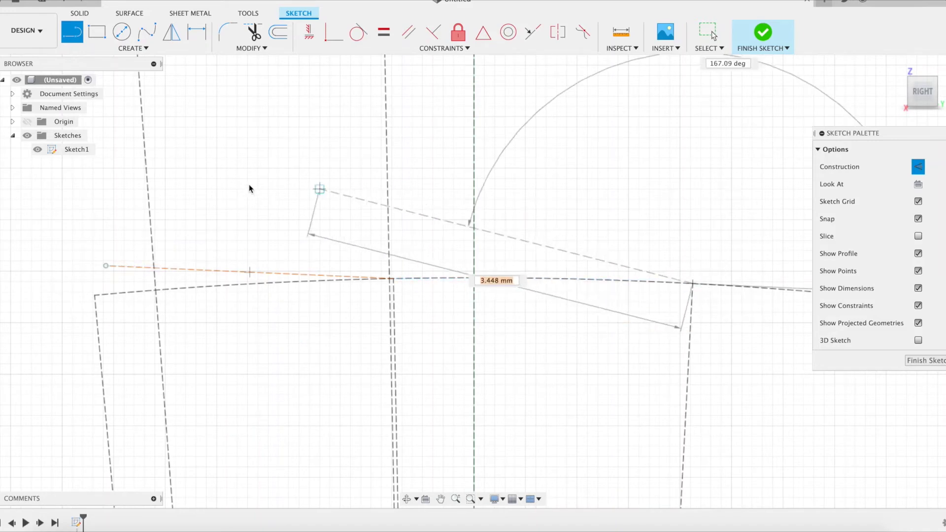
pyautogui.click(118, 185)
pyautogui.click(123, 156)
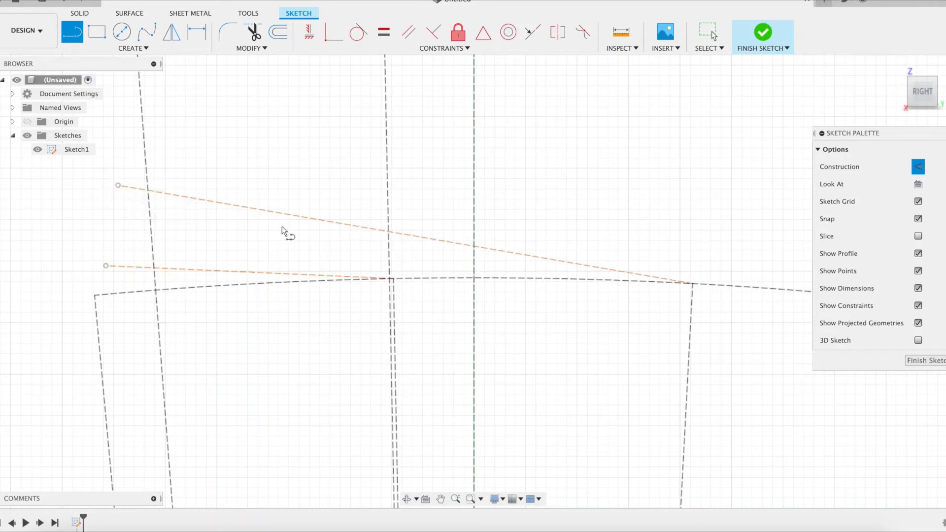
# - Draw a construction line about 8.6 mm long from the third ua1-spaced radial line's upper end, ending above the previous line's free end
pyautogui.scroll(-3, 631, 361)
pyautogui.scroll(-3, 728, 386)
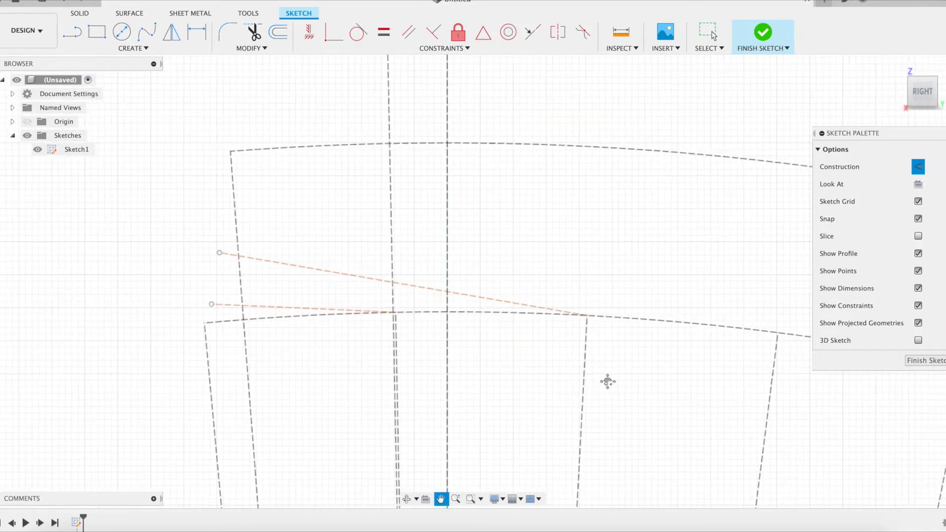
pyautogui.click(689, 337)
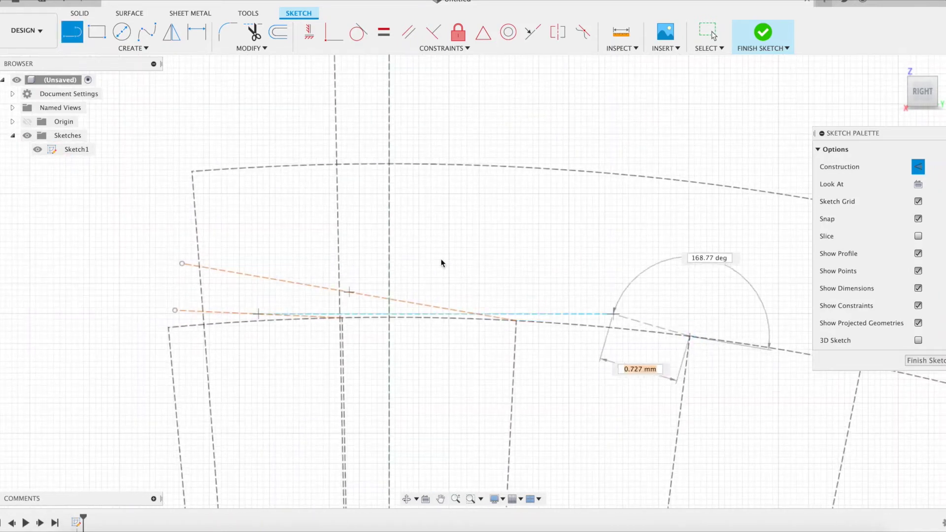
pyautogui.click(183, 235)
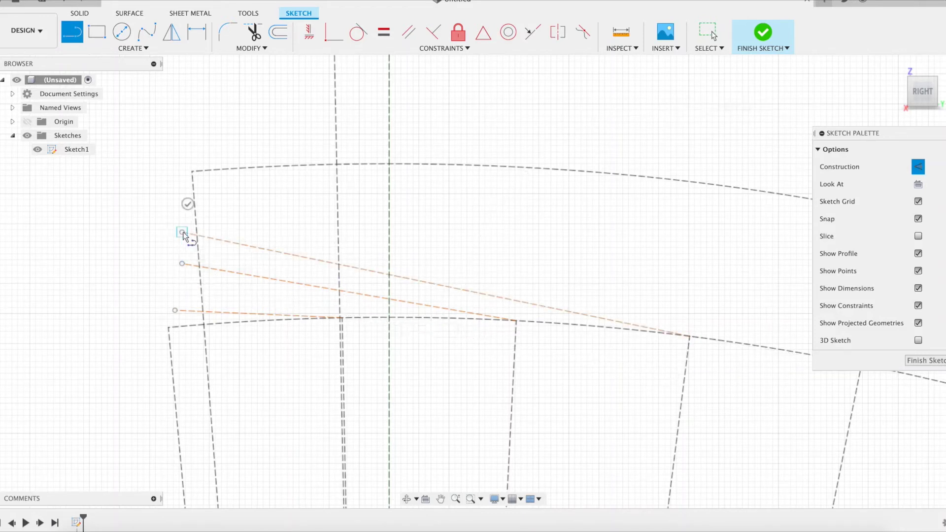
pyautogui.click(188, 204)
# - Draw a construction line about 11.5 mm long from the fourth ua1-spaced radial line's upper end, ending just below the next arc's left end
pyautogui.moveTo(772, 324); pyautogui.dragTo(688, 335, button='middle')
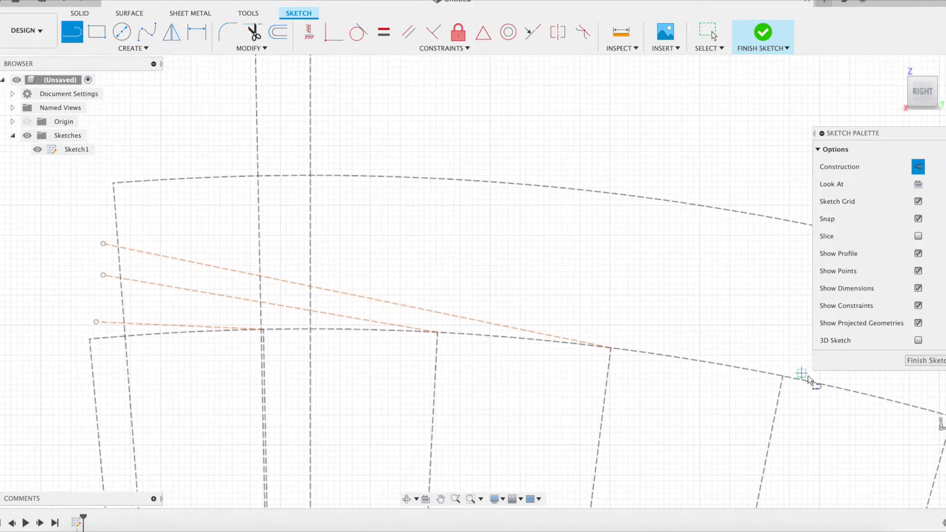
pyautogui.click(783, 377)
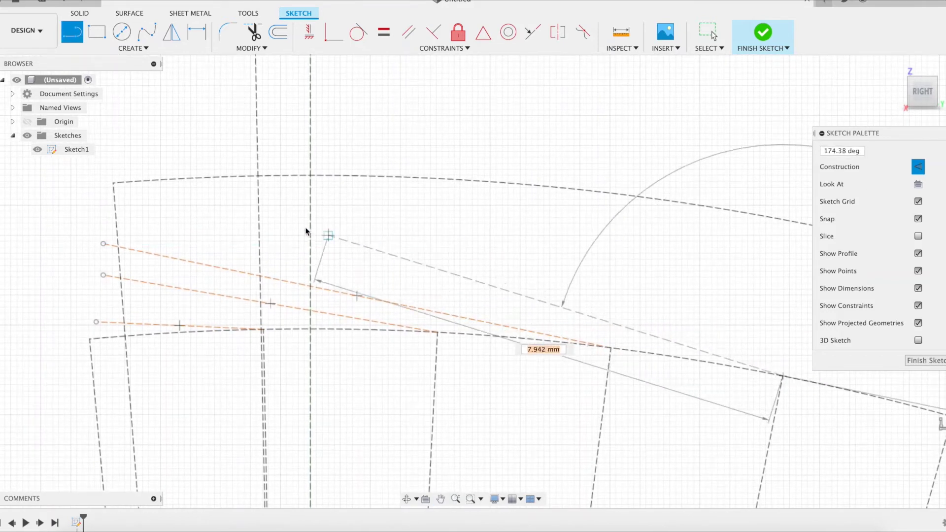
pyautogui.click(113, 211)
pyautogui.press('Escape')
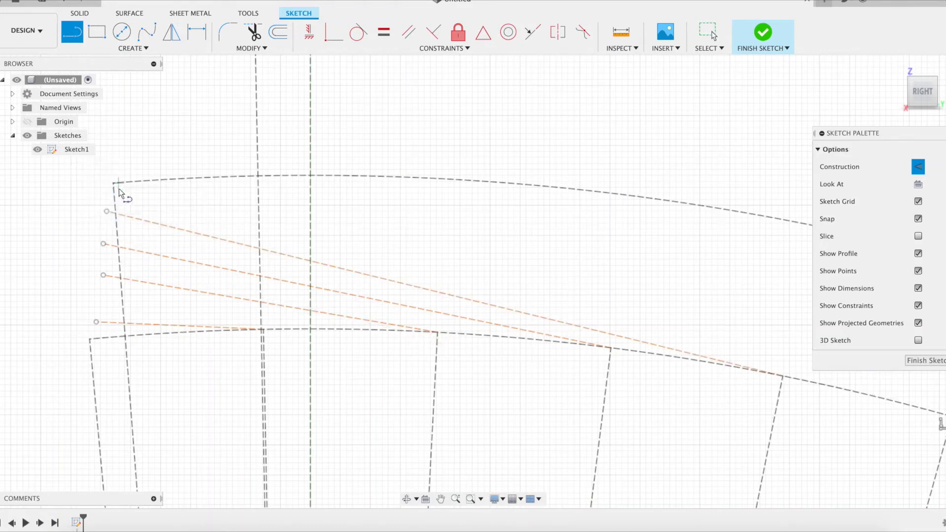
# - Make each of the four new sloping lines perpendicular to the radial construction line it starts from
pyautogui.click(434, 33)
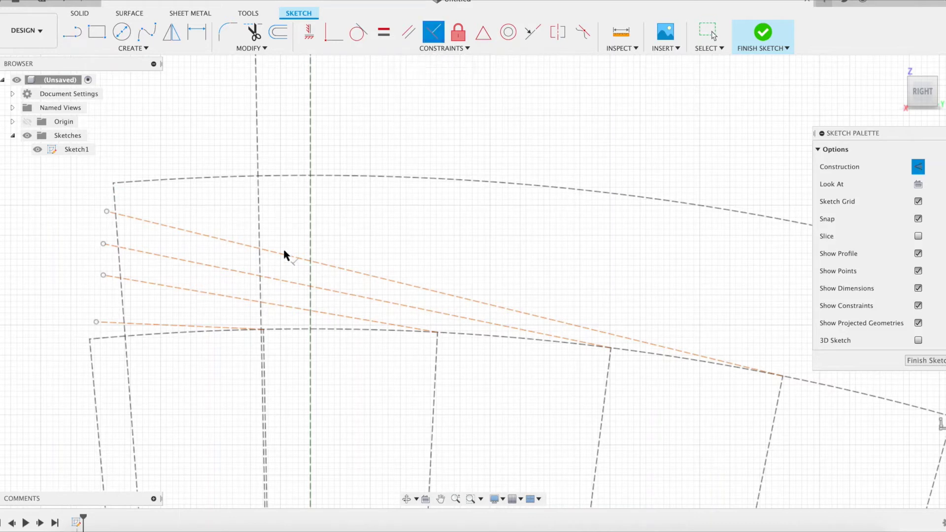
pyautogui.click(201, 326)
pyautogui.click(265, 353)
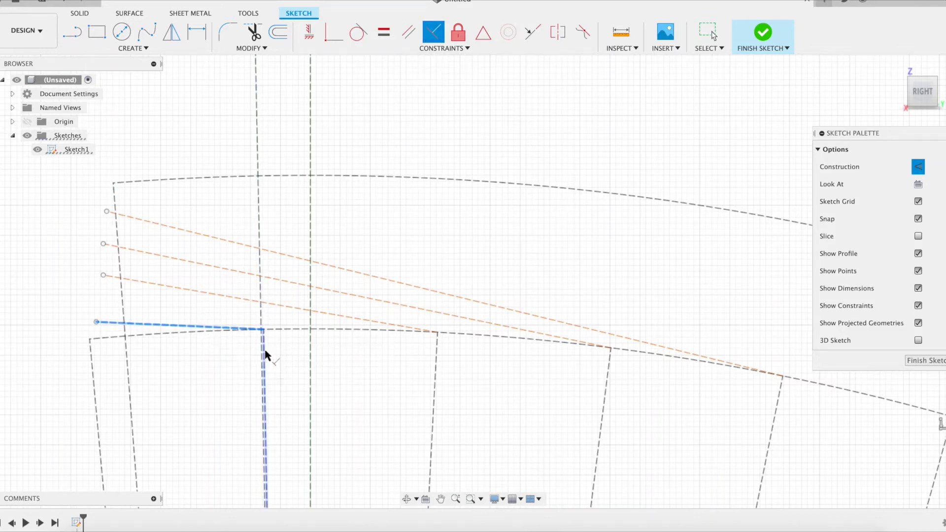
pyautogui.click(377, 326)
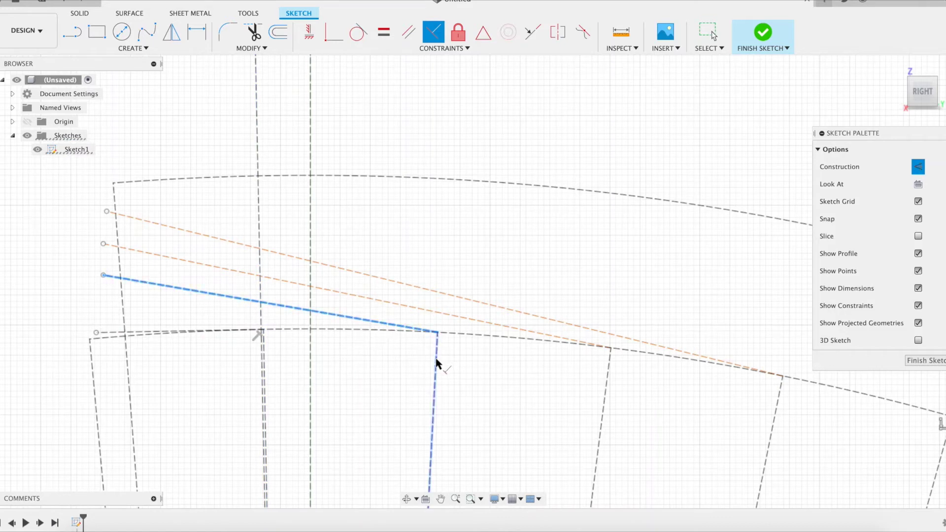
pyautogui.click(436, 363)
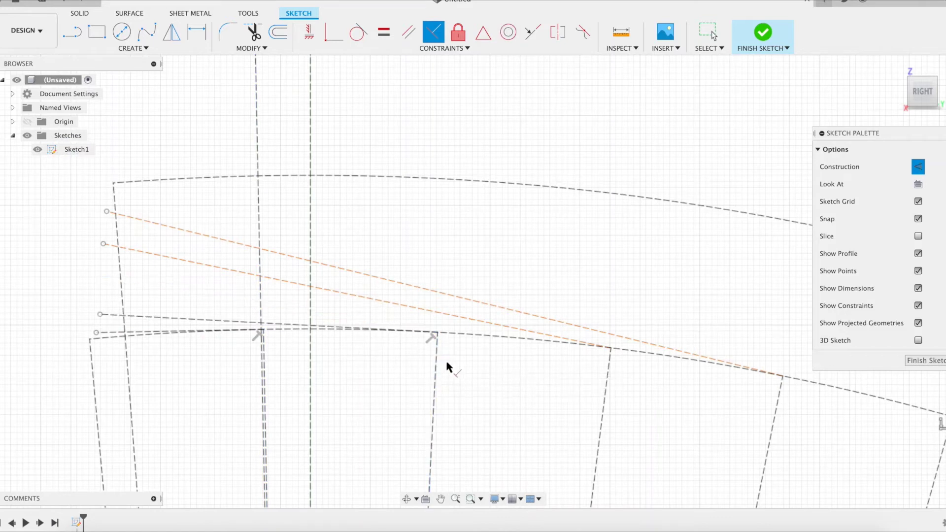
pyautogui.click(516, 332)
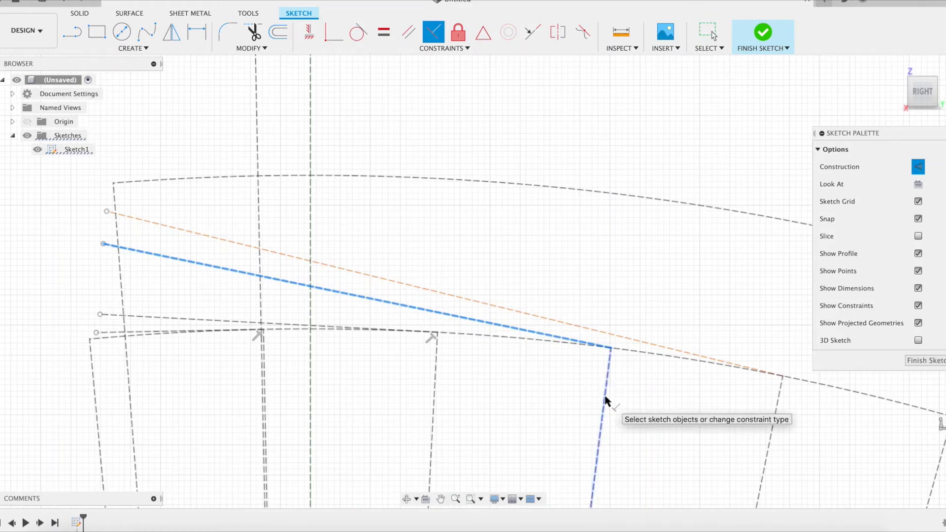
pyautogui.click(606, 400)
pyautogui.click(633, 343)
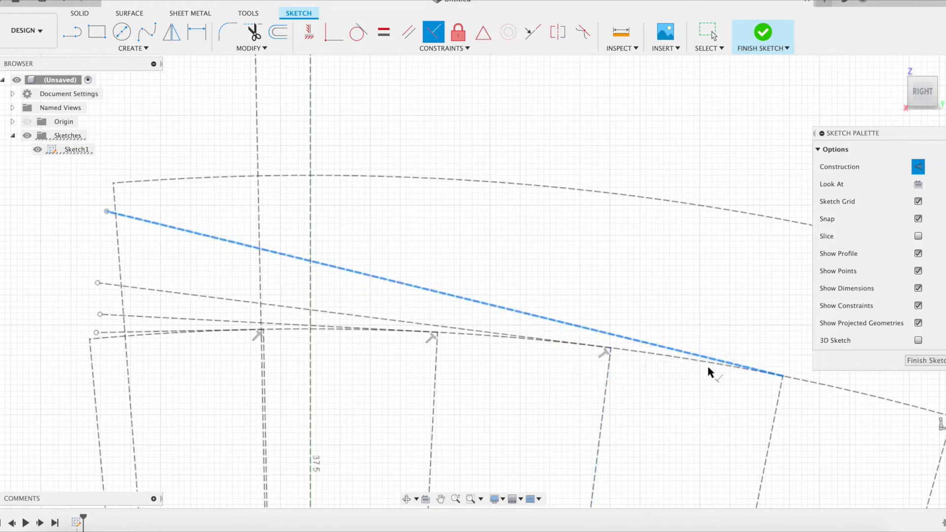
pyautogui.click(774, 411)
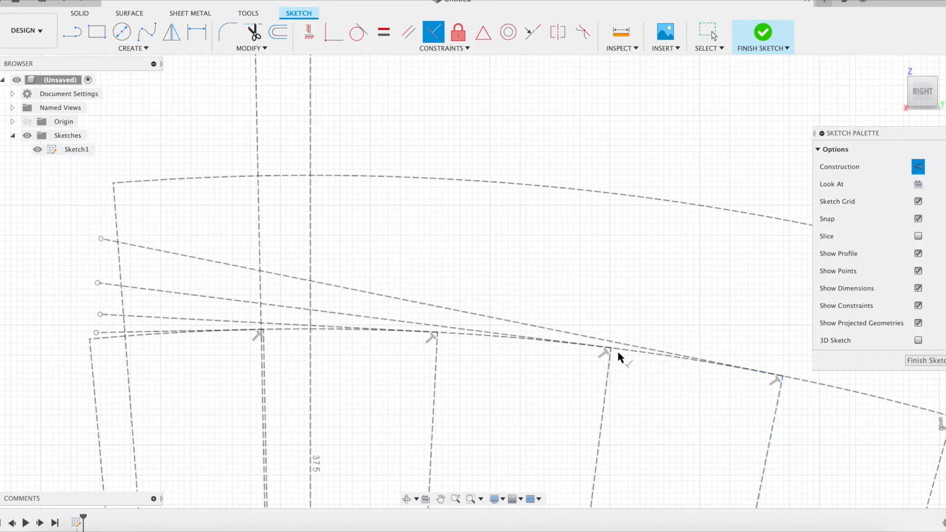
# - Dimension the length of the uppermost, longest perpendicular line with the expression ual1*4
pyautogui.press('d')
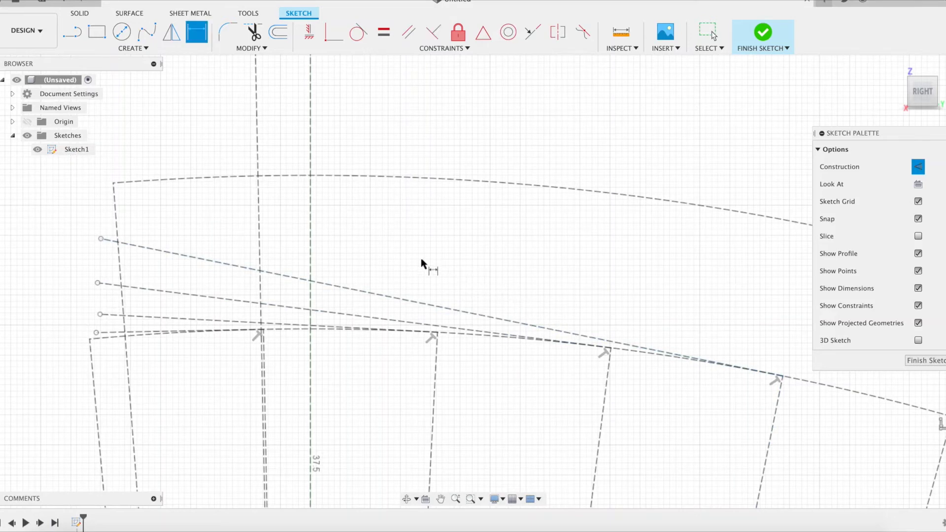
pyautogui.click(380, 296)
pyautogui.click(387, 286)
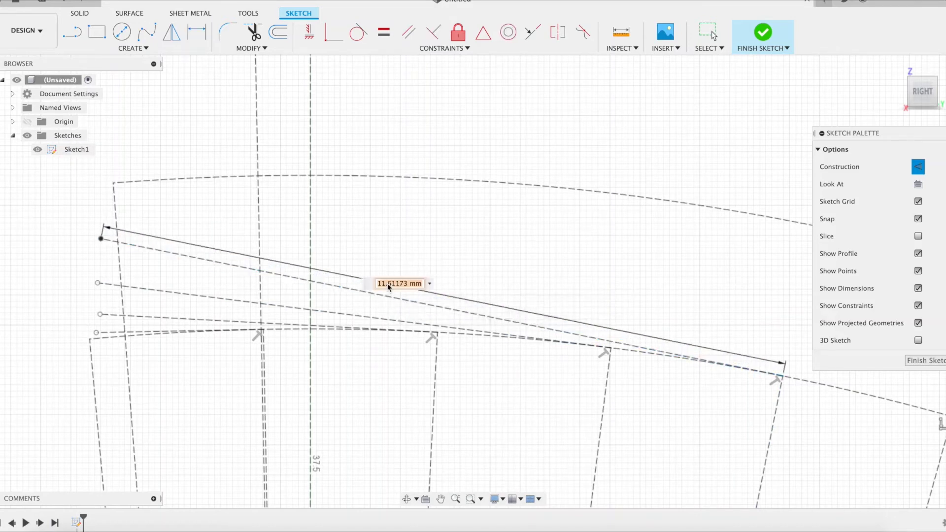
pyautogui.write('ual')
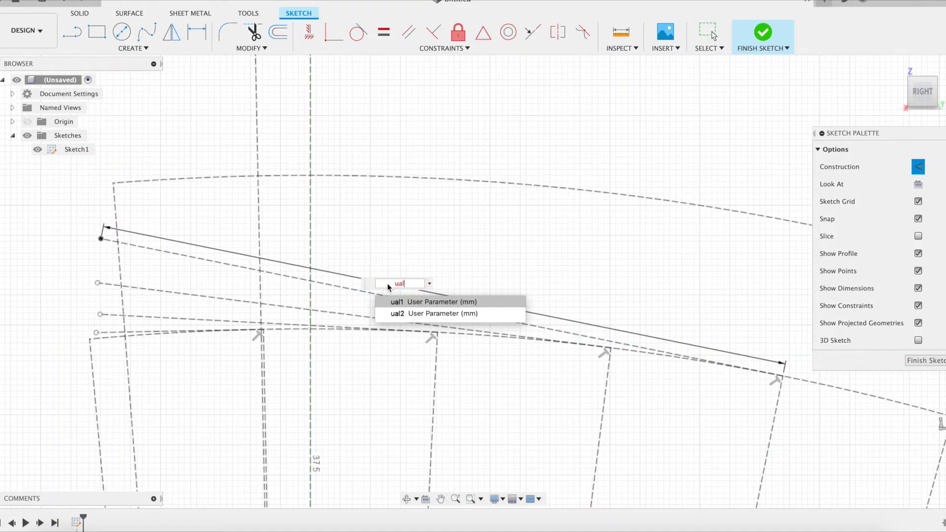
pyautogui.press('Return')
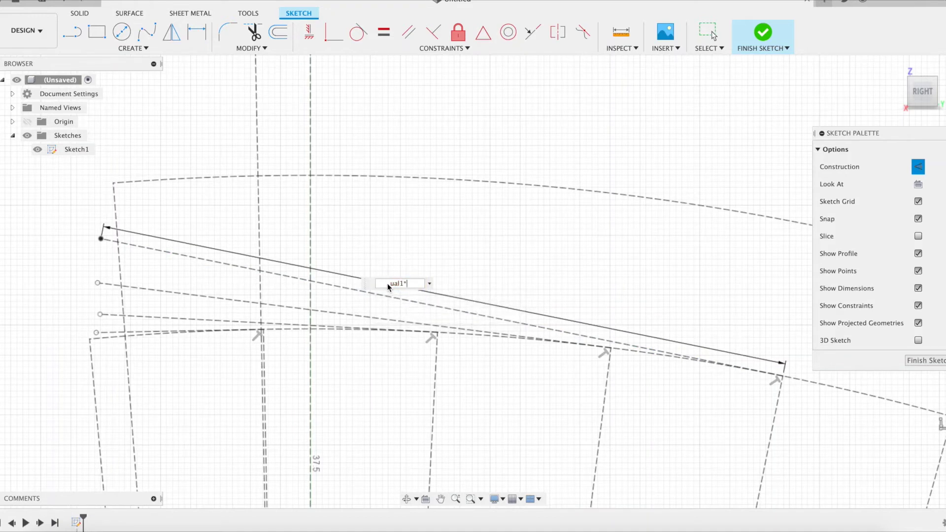
pyautogui.write('*4')
pyautogui.press('Return')
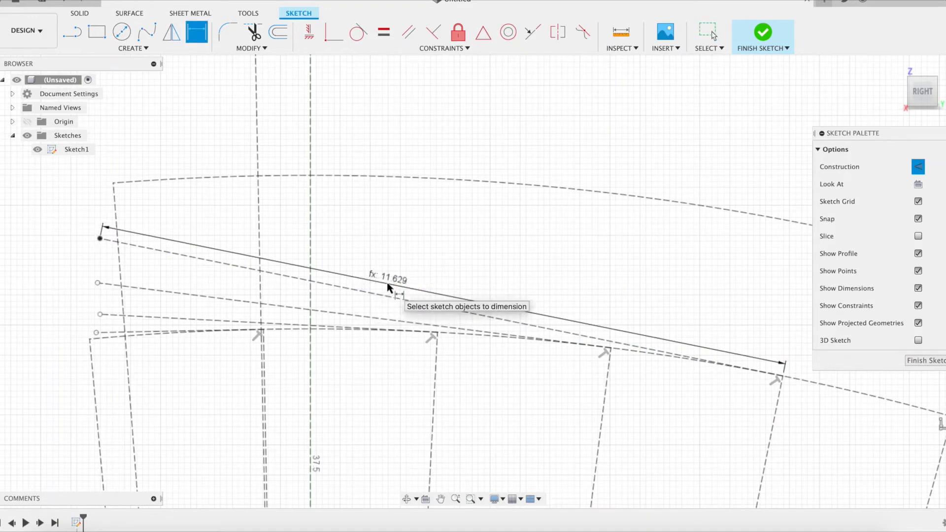
# - Dimension the length of the second-longest perpendicular line with the expression ual1*3
pyautogui.click(370, 315)
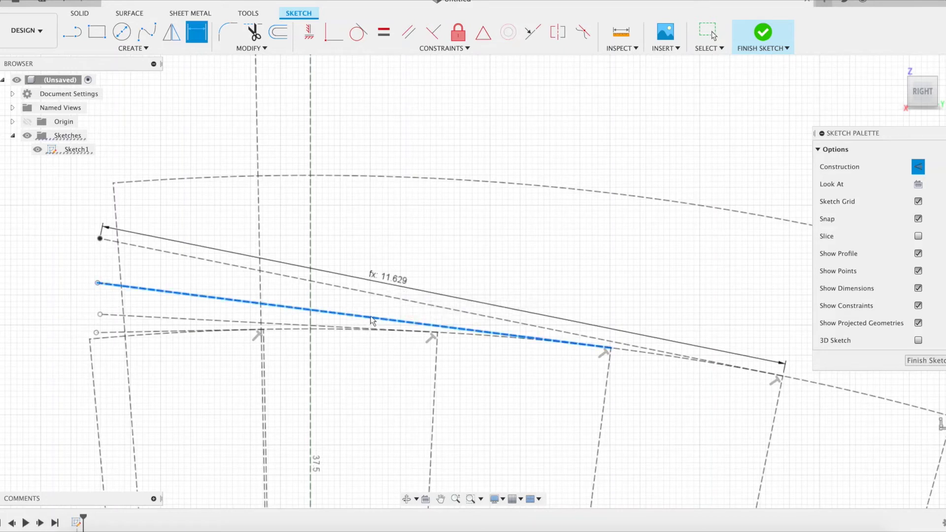
pyautogui.click(371, 306)
pyautogui.write('u')
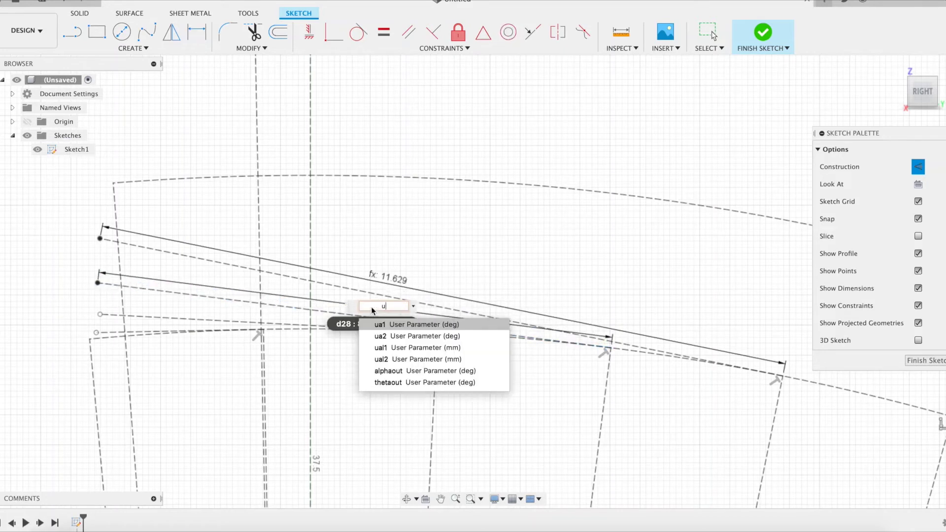
pyautogui.write('al1*3')
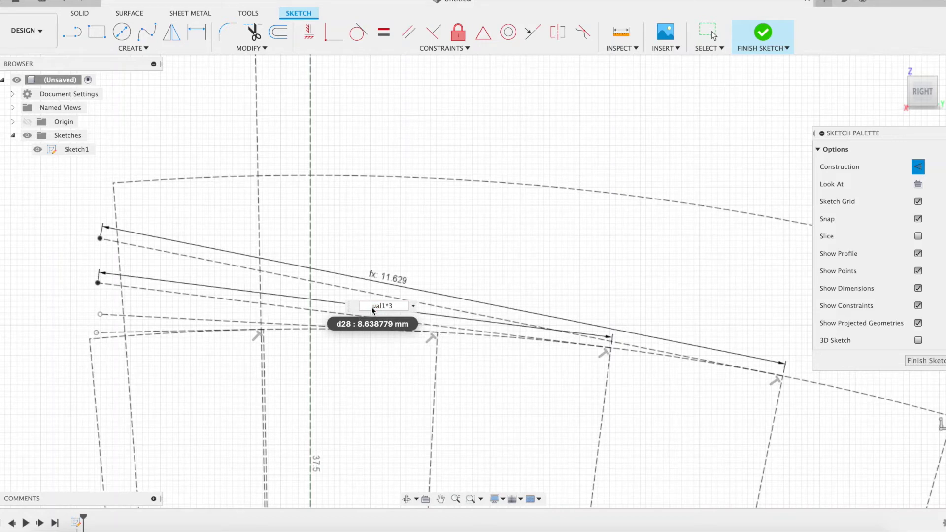
pyautogui.press('Return')
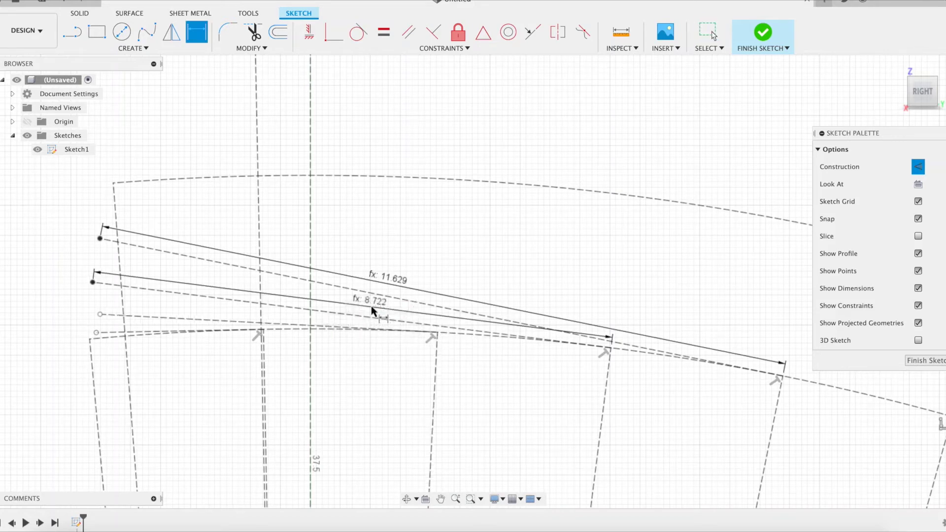
# - Dimension the length of the third-longest perpendicular line with the expression ual1*2
pyautogui.click(300, 325)
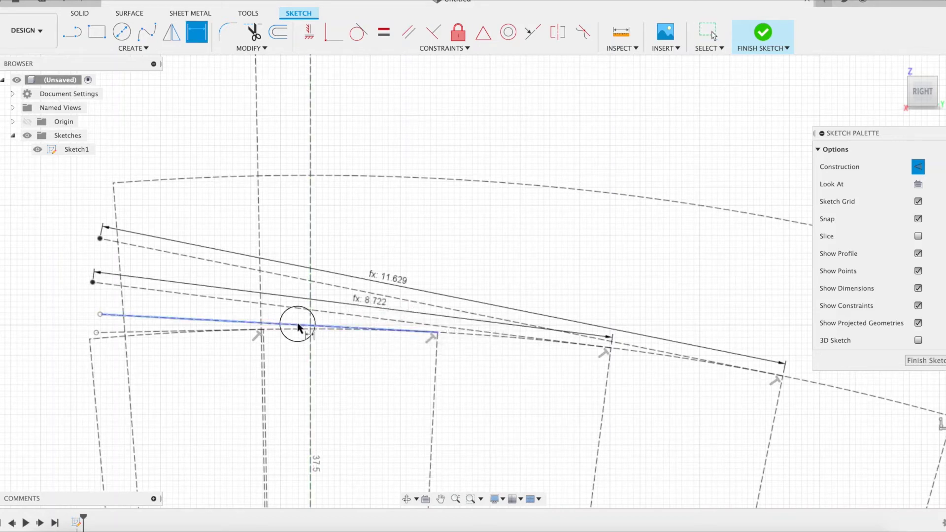
pyautogui.click(301, 318)
pyautogui.write('ual')
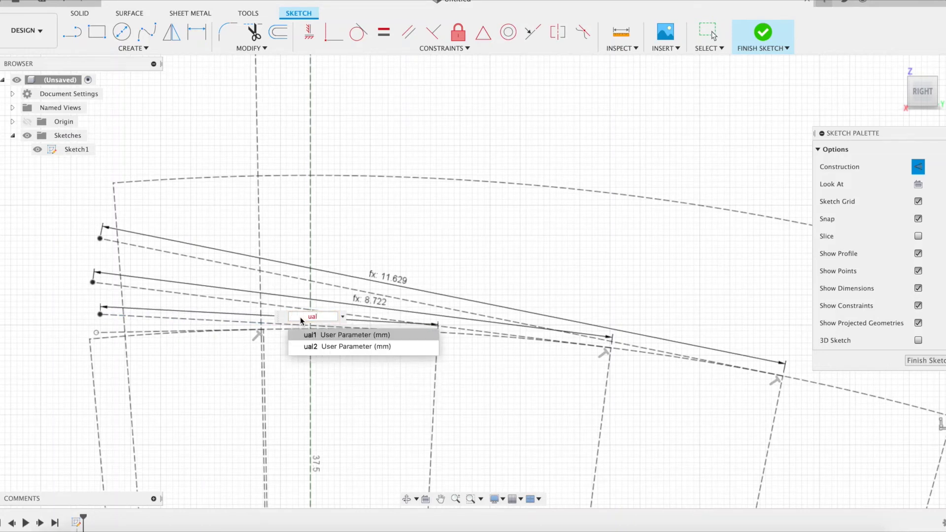
pyautogui.press('Return')
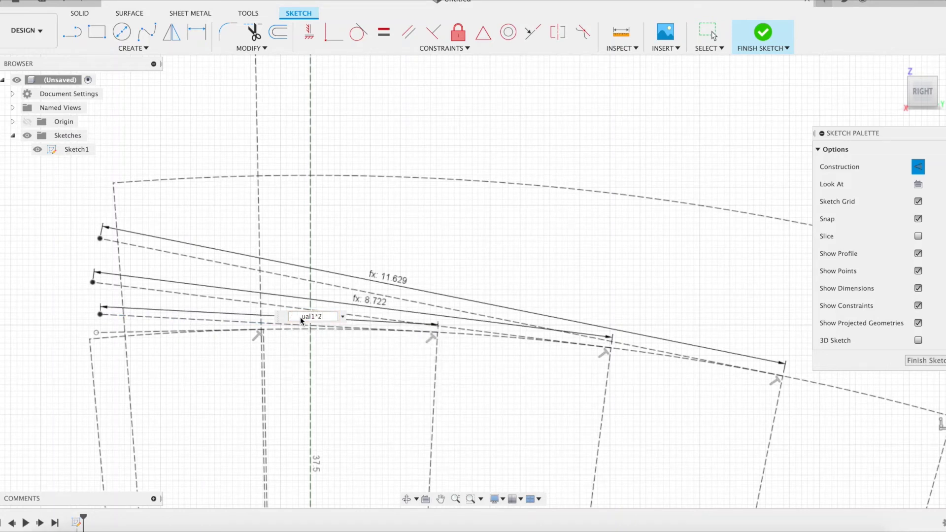
pyautogui.press('Return')
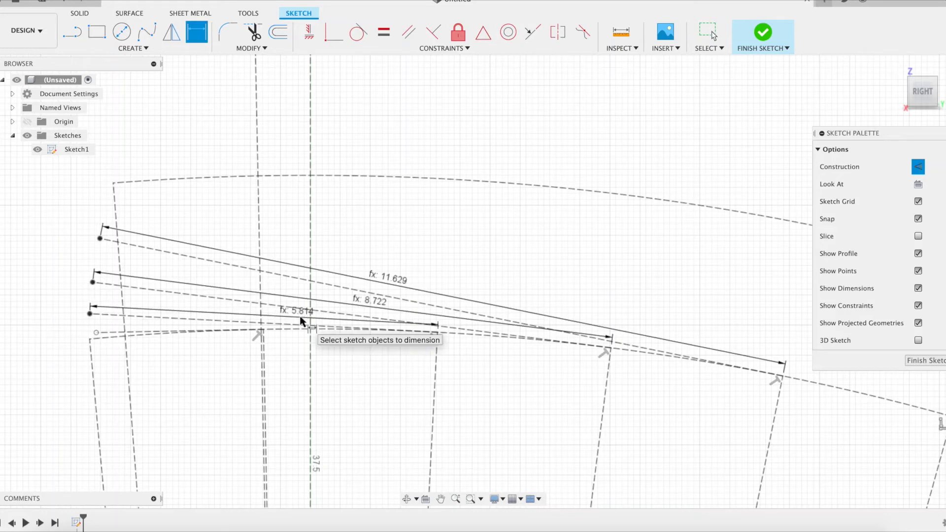
# - Dimension the length of the lowest, shortest perpendicular line with the parameter ual1
pyautogui.click(143, 330)
pyautogui.click(141, 322)
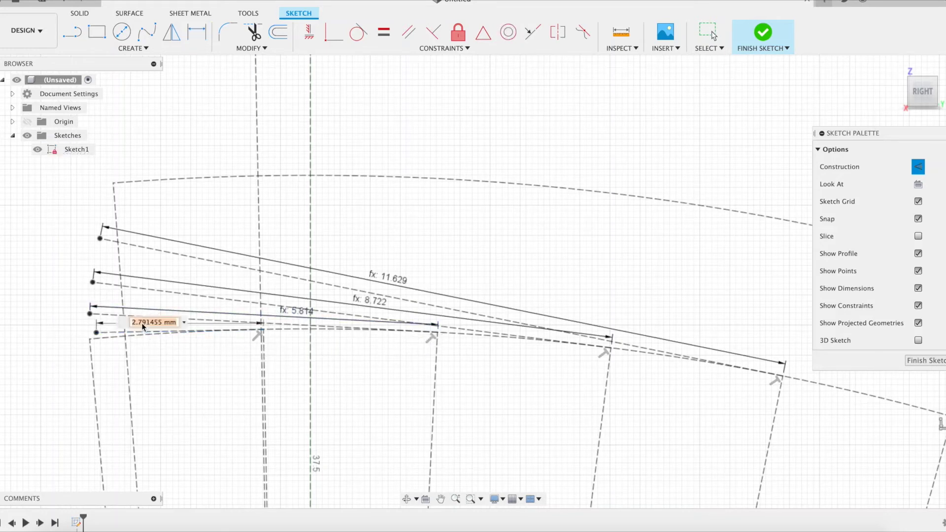
pyautogui.write('ual')
pyautogui.press('Return')
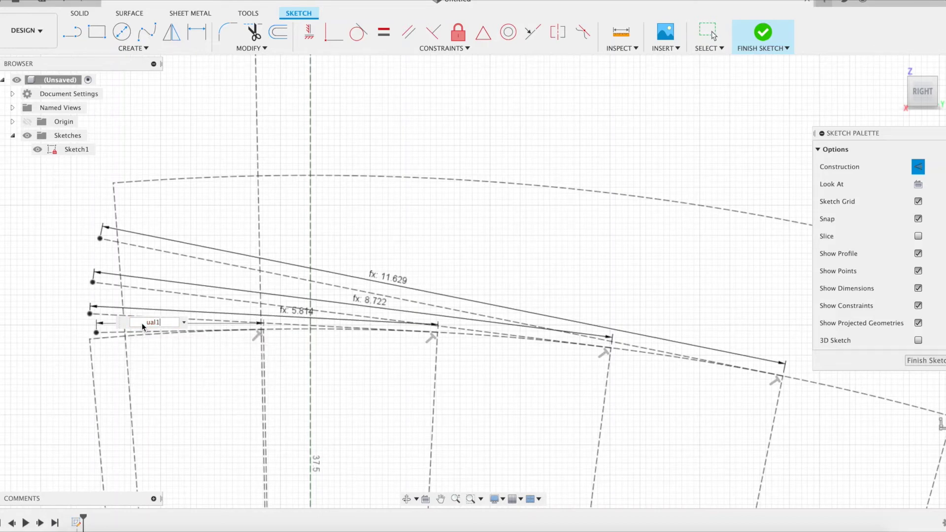
pyautogui.press('Return')
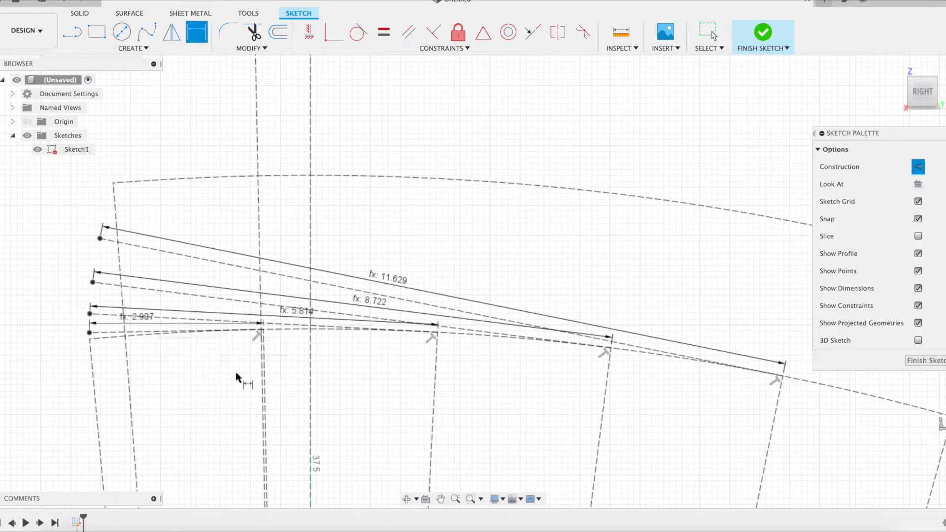
pyautogui.scroll(1, 565, 227)
pyautogui.press('Escape')
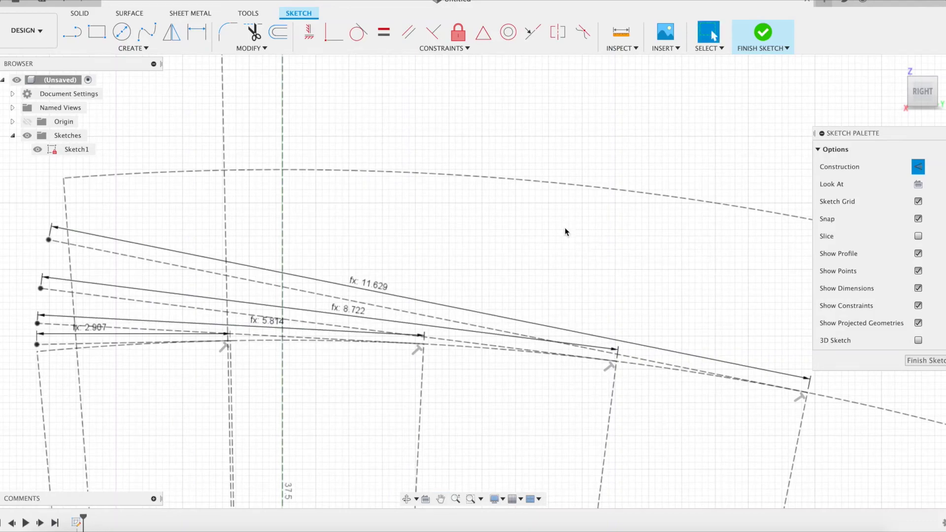
# - Draw four radial construction lines from the gear centre to the innermost arc, spread across the wide gap before the last radial line
pyautogui.press('F6')
pyautogui.scroll(5, 256, 146)
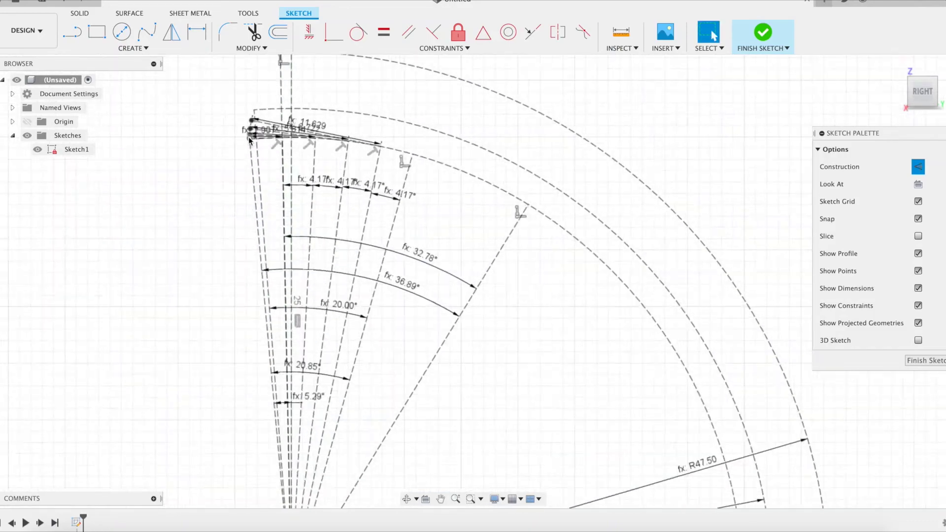
pyautogui.scroll(-6, 550, 261)
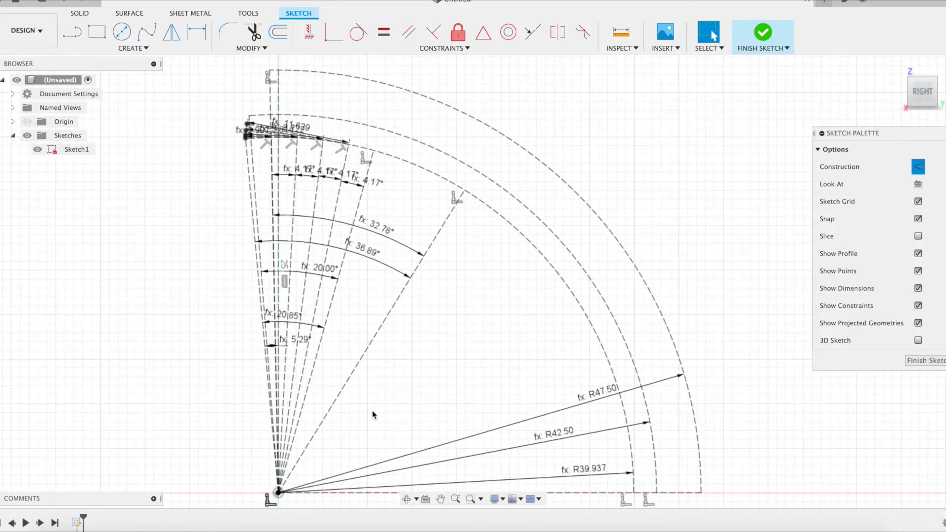
pyautogui.press('l')
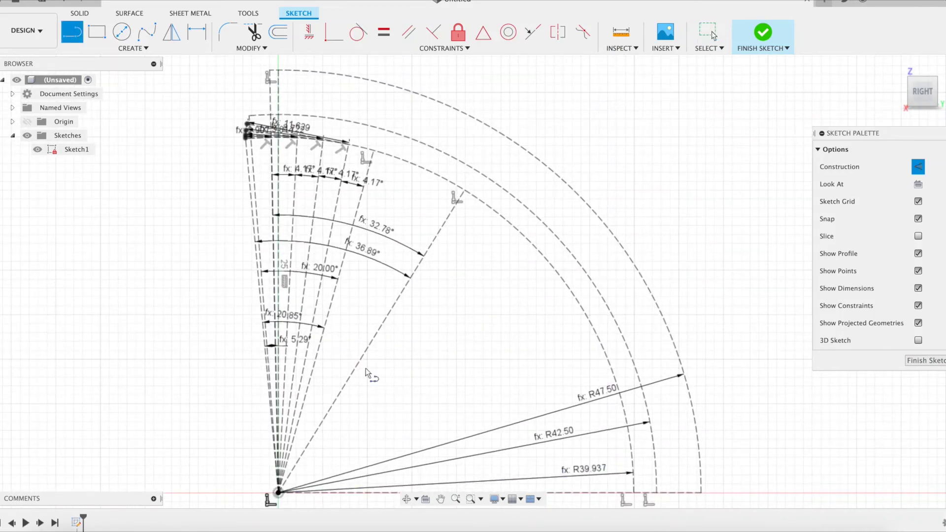
pyautogui.click(280, 492)
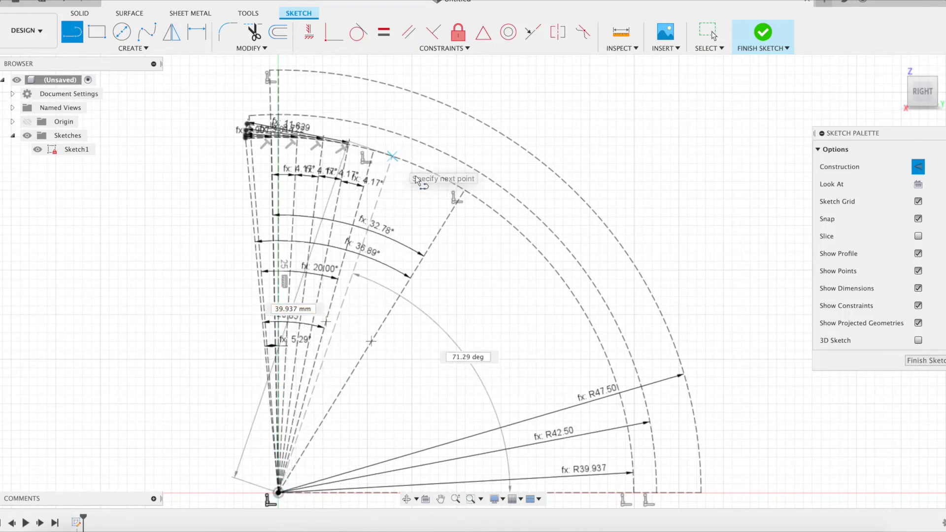
pyautogui.doubleClick(393, 157)
pyautogui.click(279, 492)
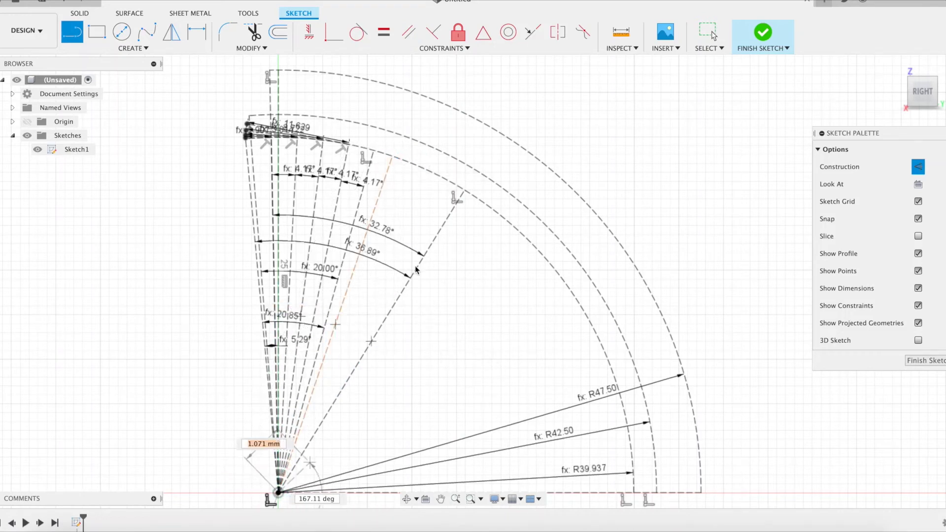
pyautogui.doubleClick(411, 164)
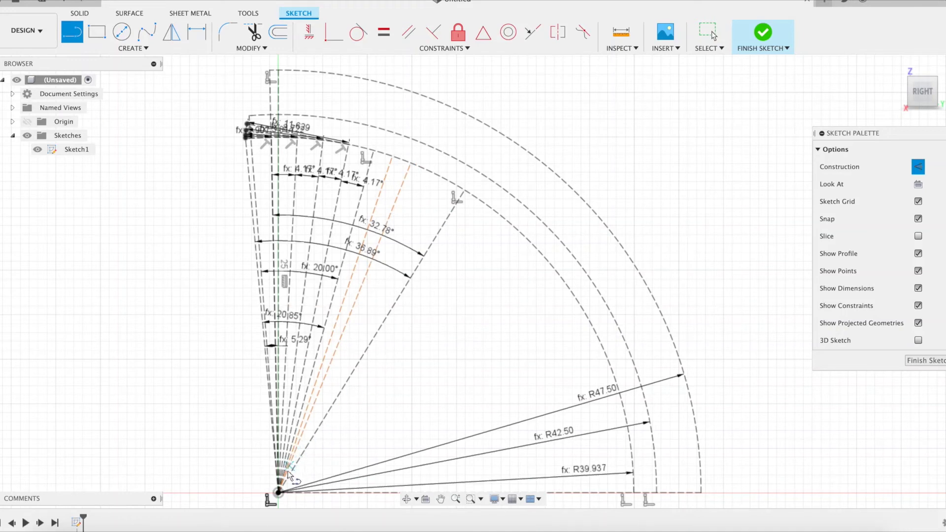
pyautogui.click(279, 493)
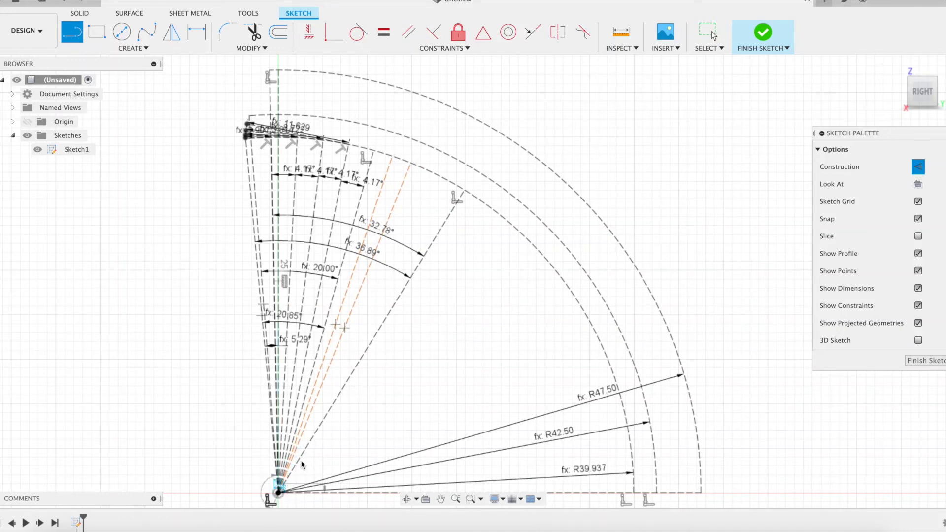
pyautogui.doubleClick(425, 170)
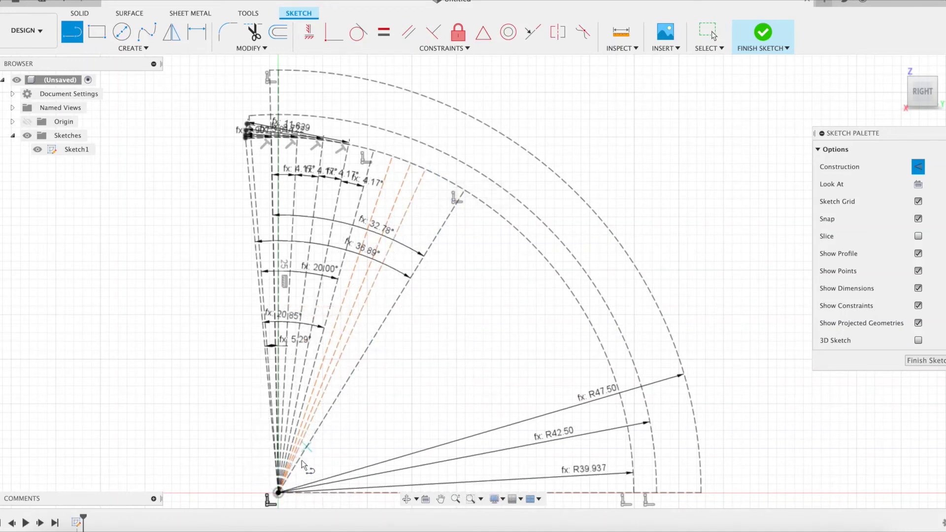
pyautogui.click(279, 493)
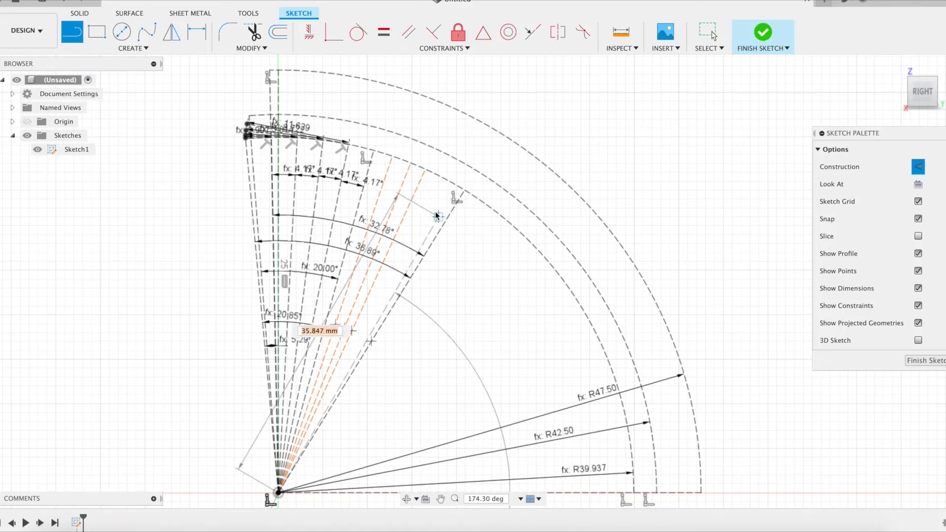
pyautogui.doubleClick(447, 180)
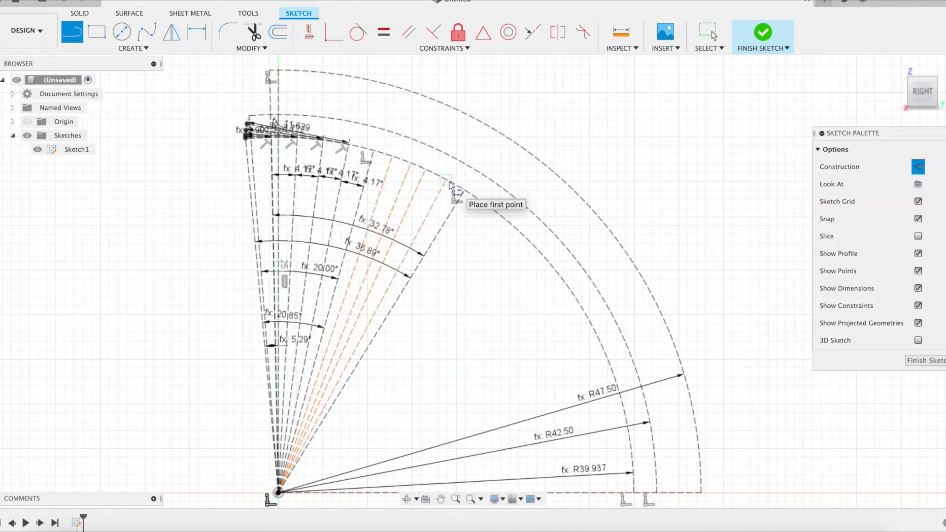
pyautogui.press('Escape')
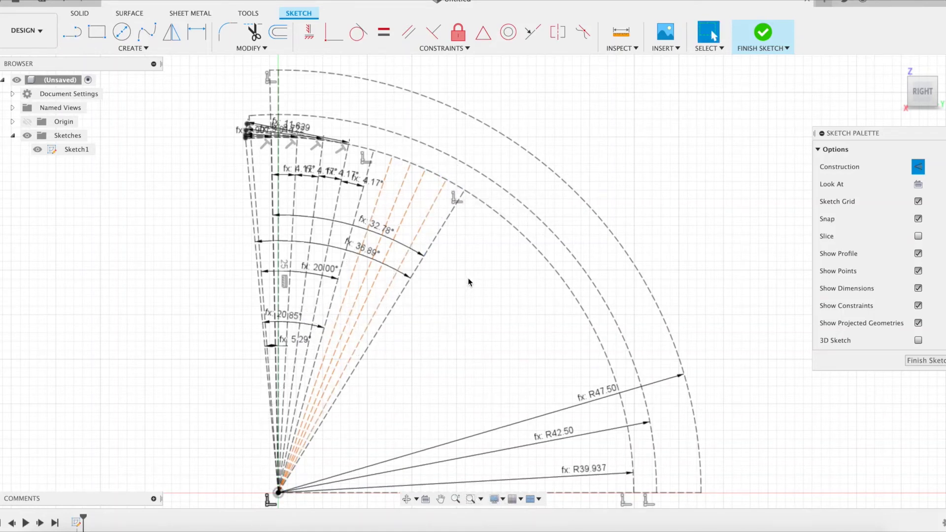
# - Dimension the angle between the last existing radial line and the nearest new radial line with the parameter ua2
pyautogui.scroll(6, 469, 282)
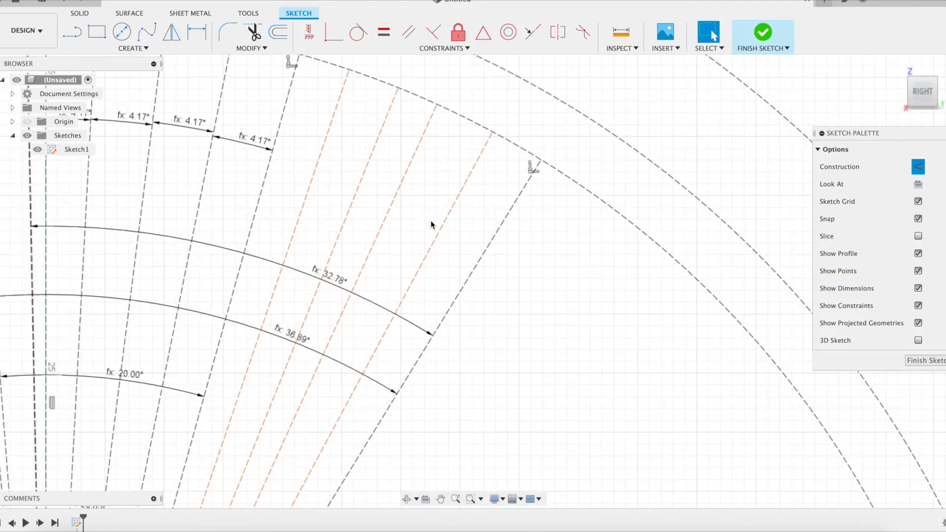
pyautogui.press('d')
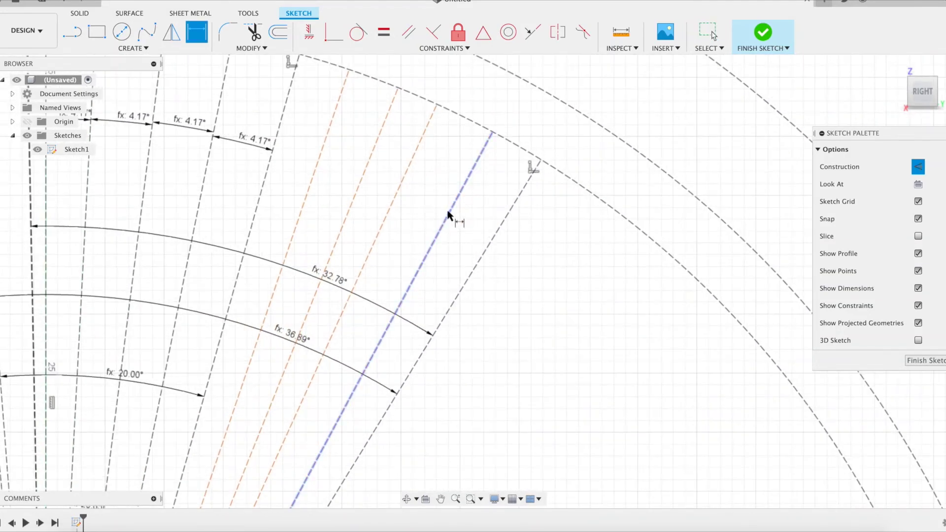
pyautogui.click(494, 238)
pyautogui.click(450, 217)
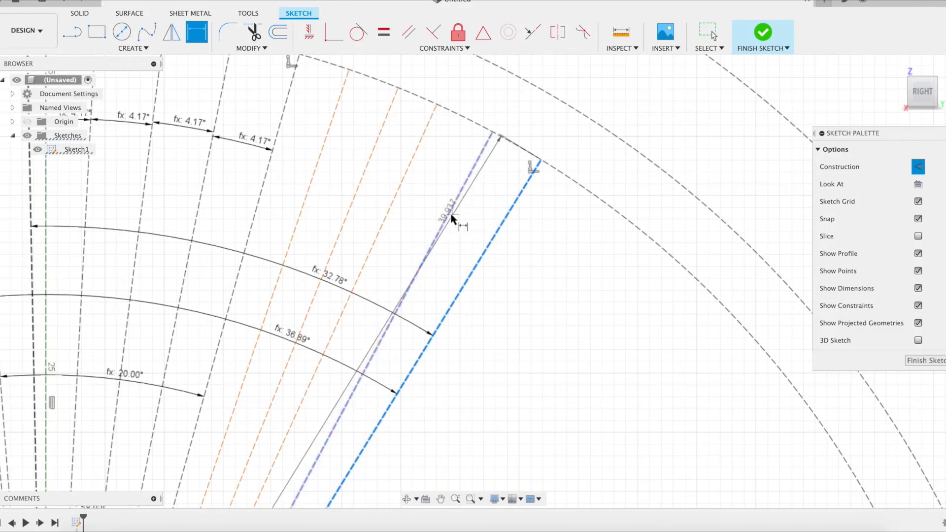
pyautogui.click(447, 212)
pyautogui.click(460, 237)
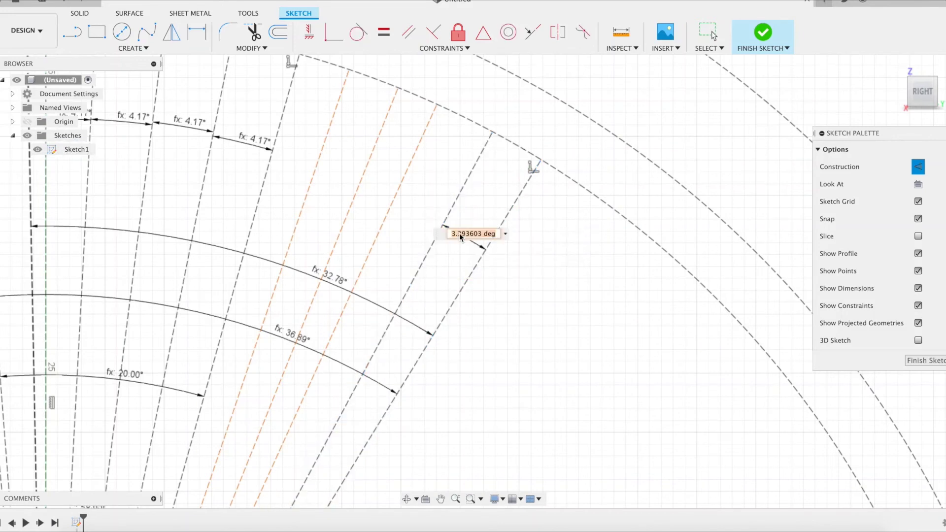
pyautogui.write('ua')
pyautogui.press('Down')
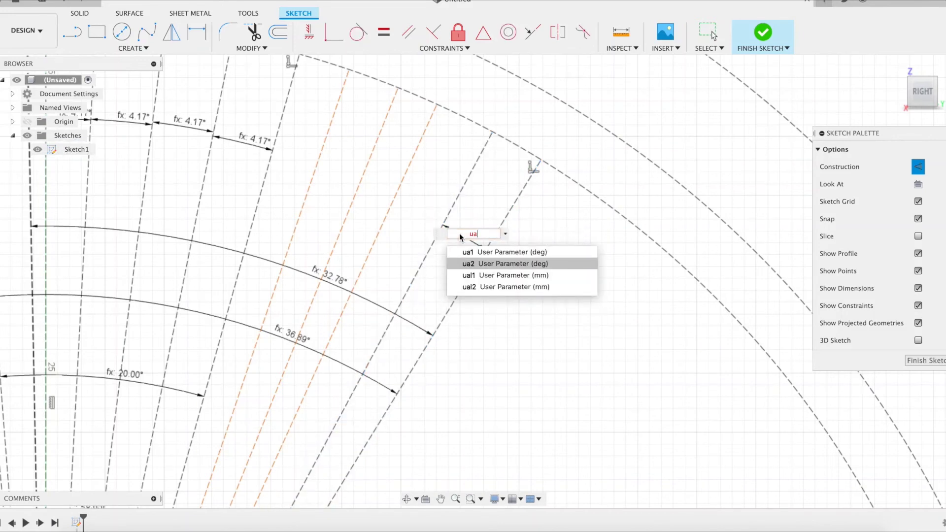
pyautogui.press('Return')
pyautogui.press('Return')
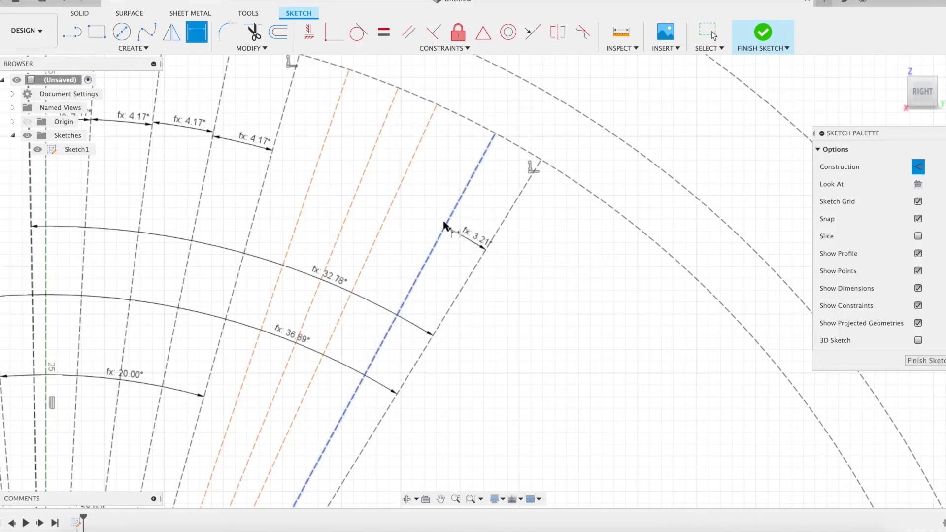
# - Dimension the angle between the first and second new radial lines, counted from the last existing radial line, with ua2
pyautogui.click(443, 226)
pyautogui.click(387, 211)
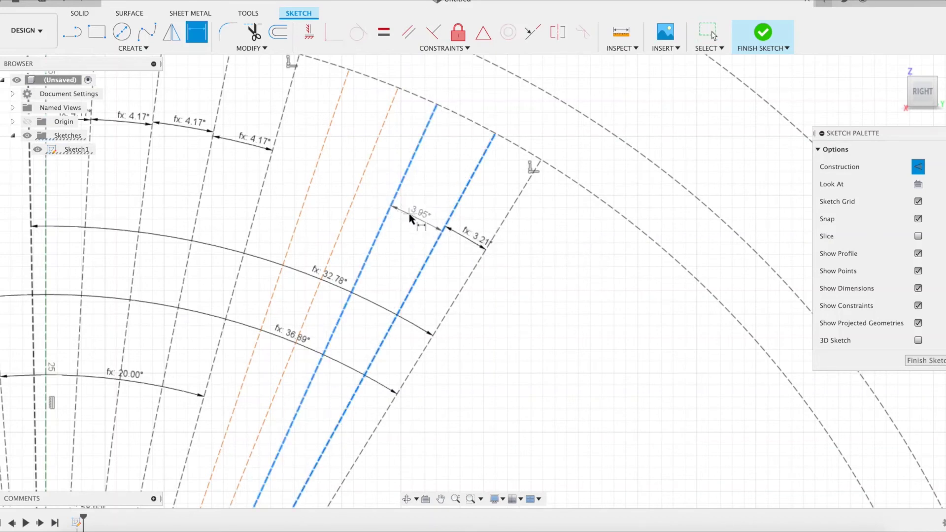
pyautogui.click(410, 216)
pyautogui.write('ua')
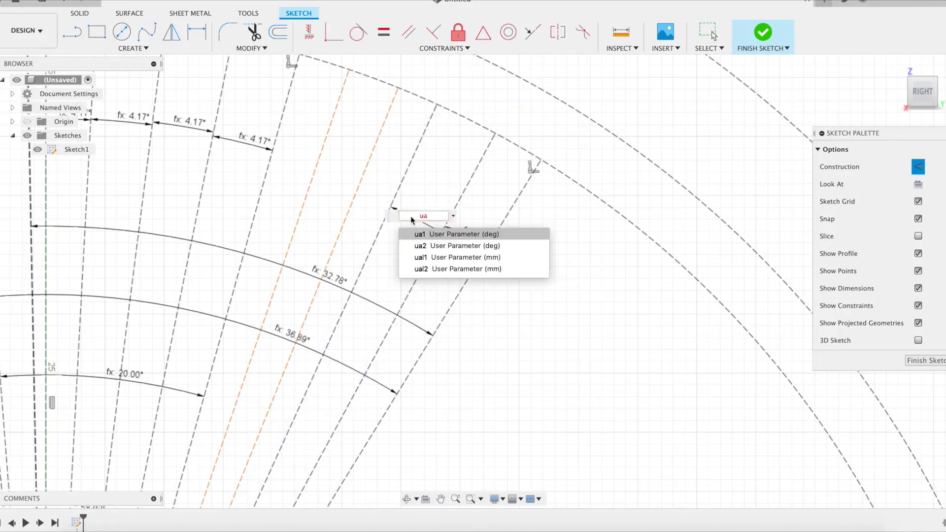
pyautogui.press('Down')
pyautogui.press('Return')
pyautogui.press('Return')
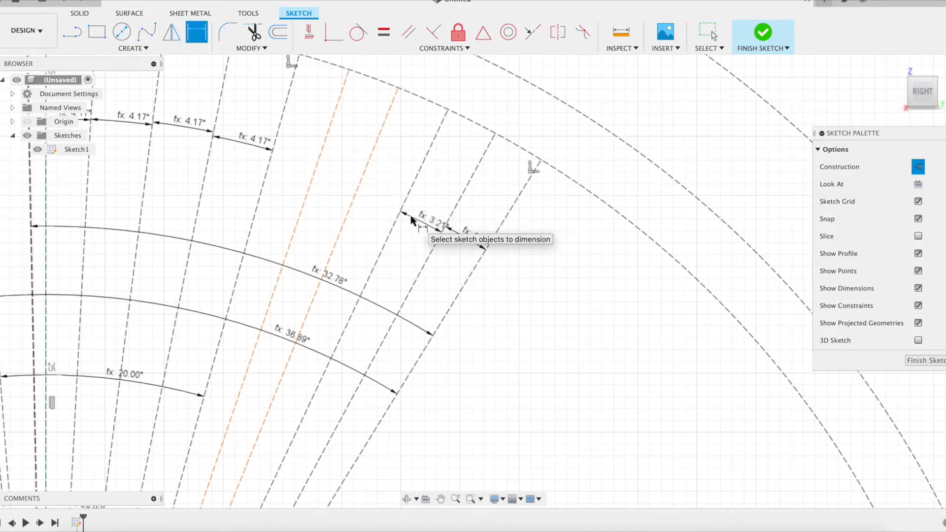
# - Dimension the angle between the second and third new radial lines with the parameter ua2
pyautogui.click(394, 225)
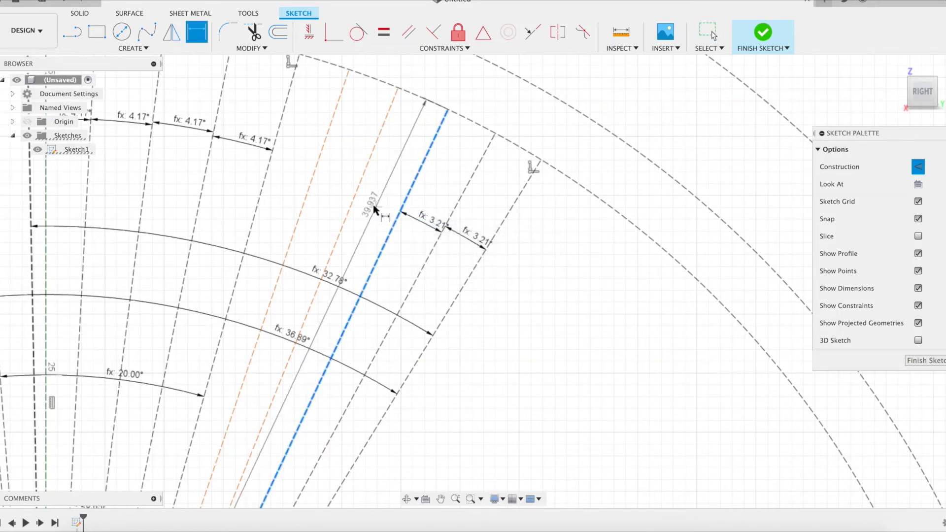
pyautogui.click(353, 203)
pyautogui.click(378, 203)
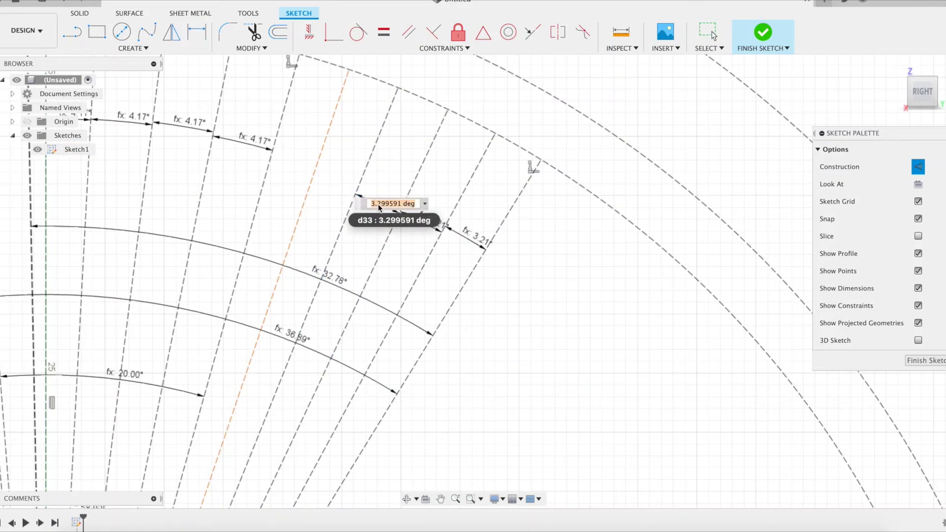
pyautogui.write('ua')
pyautogui.press('Down')
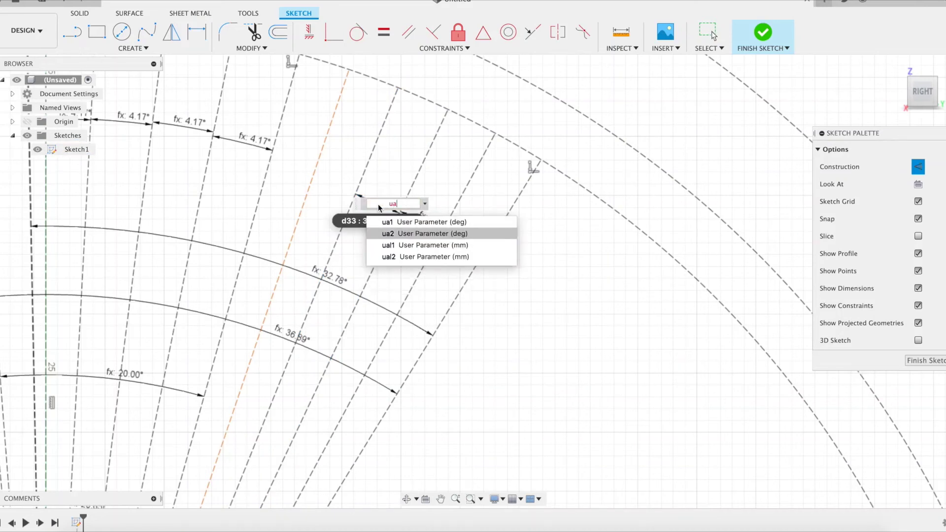
pyautogui.press('Return')
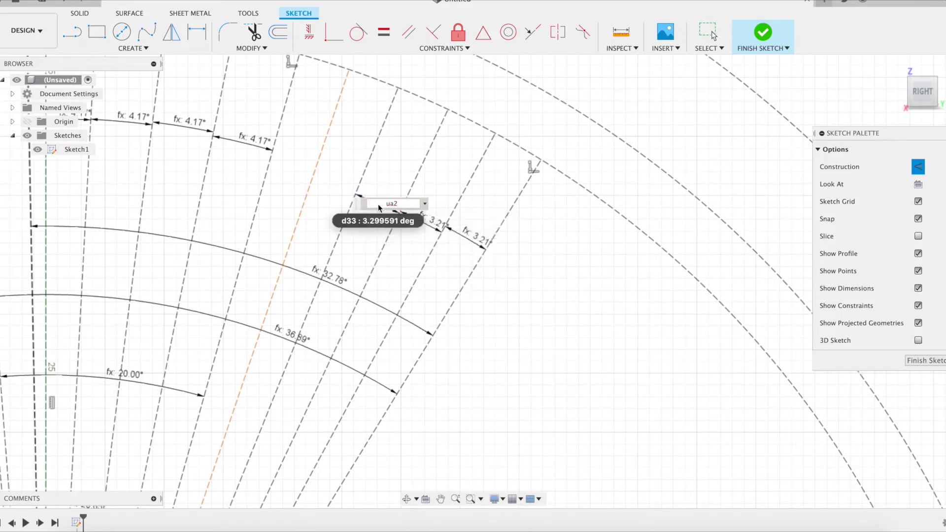
# - Dimension the angle between the third and fourth new radial lines with the parameter ua2
pyautogui.click(356, 201)
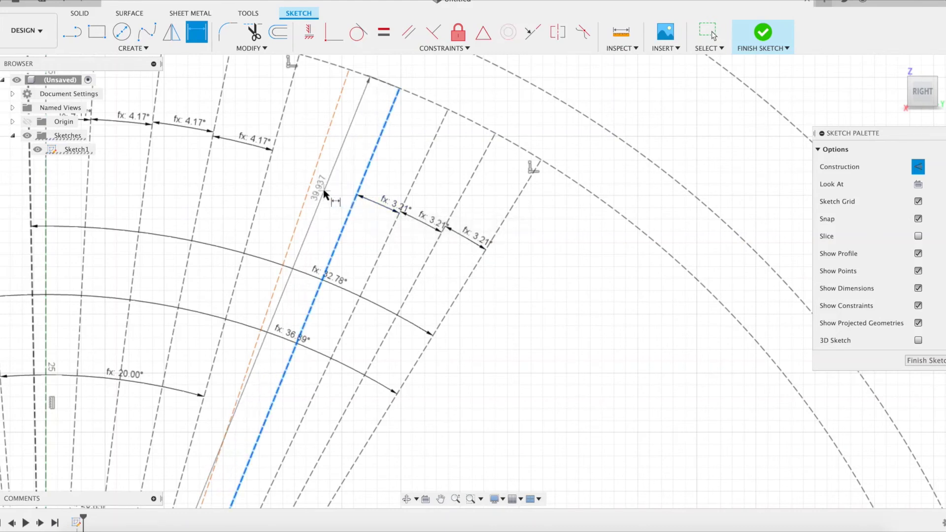
pyautogui.click(310, 194)
pyautogui.click(326, 201)
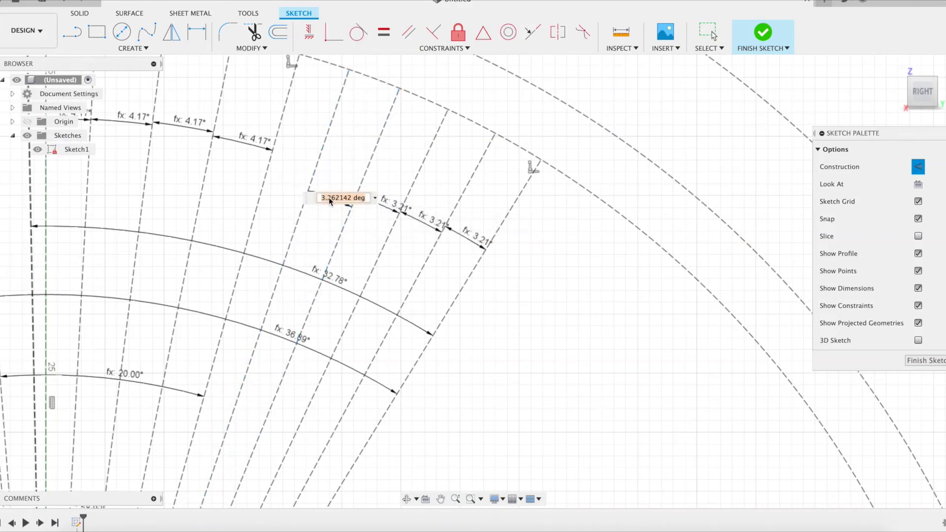
pyautogui.write('ua')
pyautogui.press('Down')
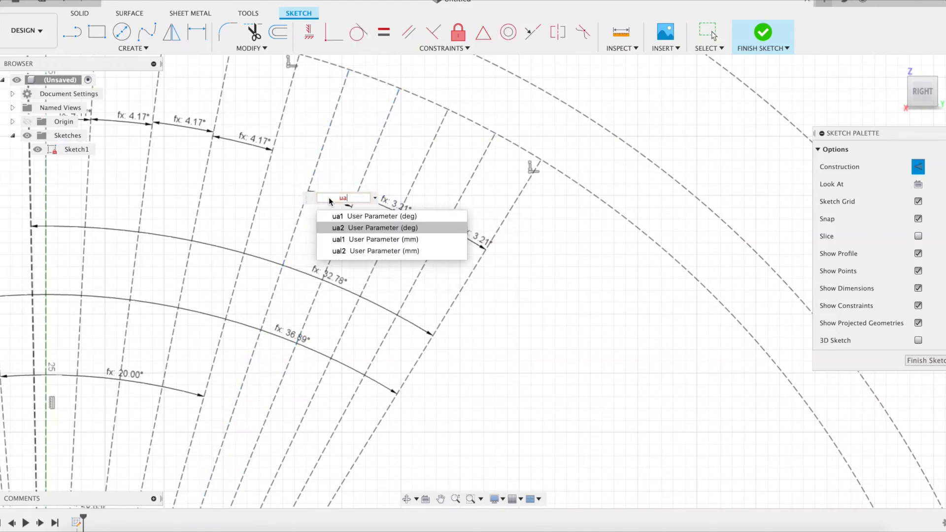
pyautogui.press('Return')
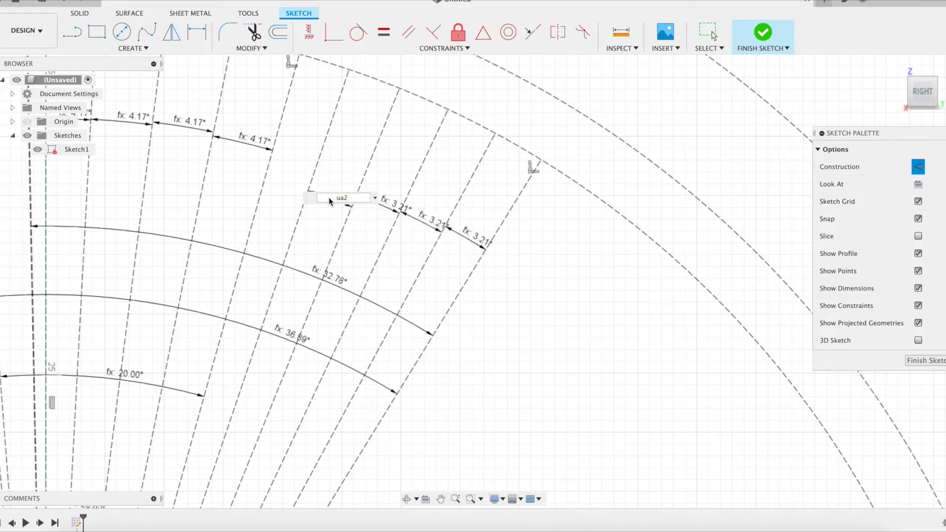
pyautogui.press('Return')
pyautogui.press('Escape')
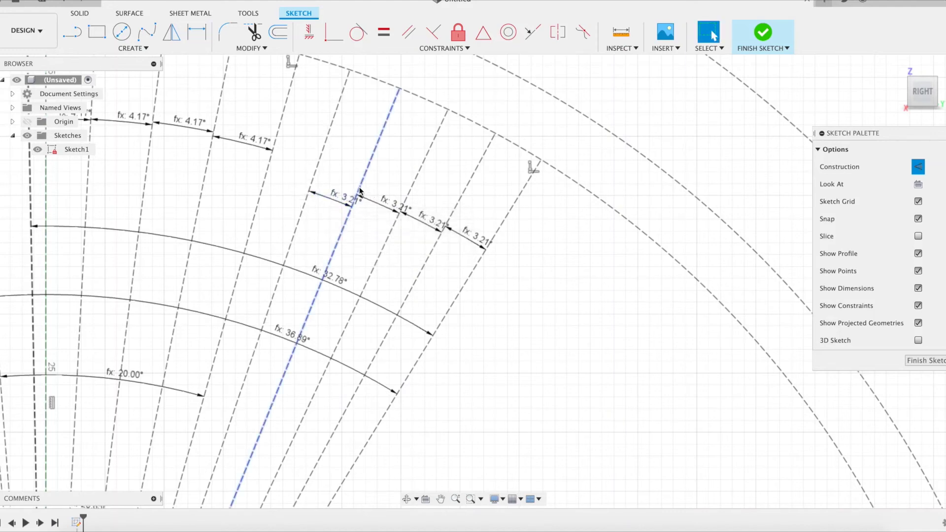
# - Draw construction lines tangent to the base circle from the outer ends of the first and second ua2-spaced radial lines, the second about 18.8 mm long
pyautogui.moveTo(353, 169)
pyautogui.mouseDown(button='middle')
pyautogui.moveTo(434, 293)
pyautogui.moveTo(531, 345)
pyautogui.moveTo(539, 363)
pyautogui.mouseUp(button='middle')
pyautogui.moveTo(558, 316); pyautogui.dragTo(513, 363, button='middle')
pyautogui.press('l')
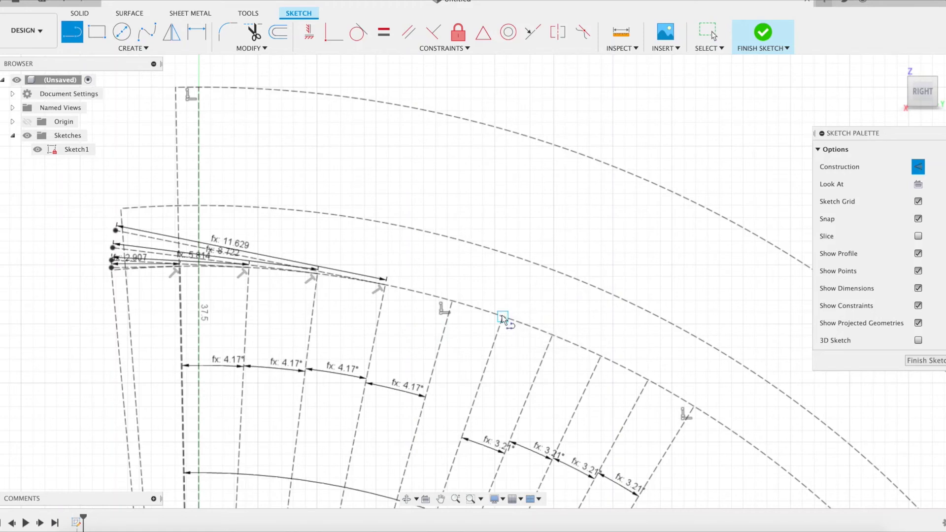
pyautogui.click(502, 316)
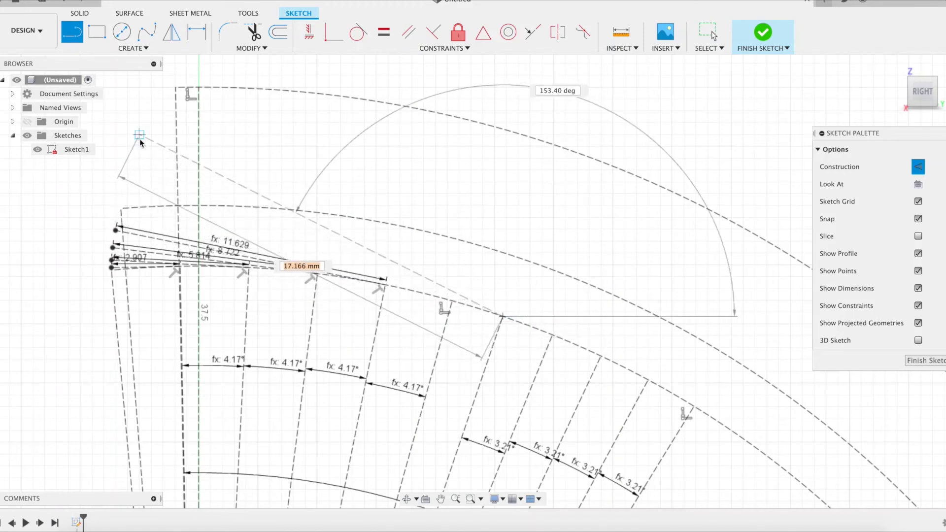
pyautogui.click(131, 189)
pyautogui.click(138, 163)
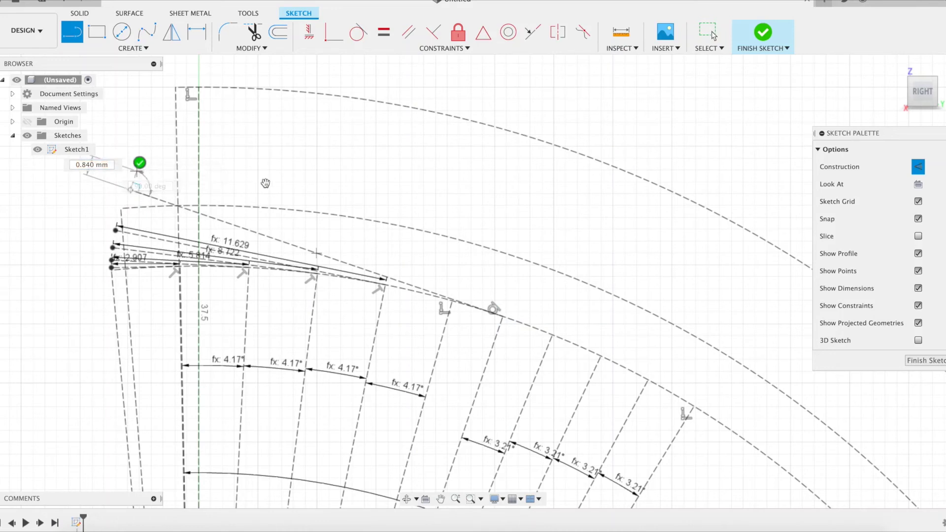
pyautogui.click(551, 336)
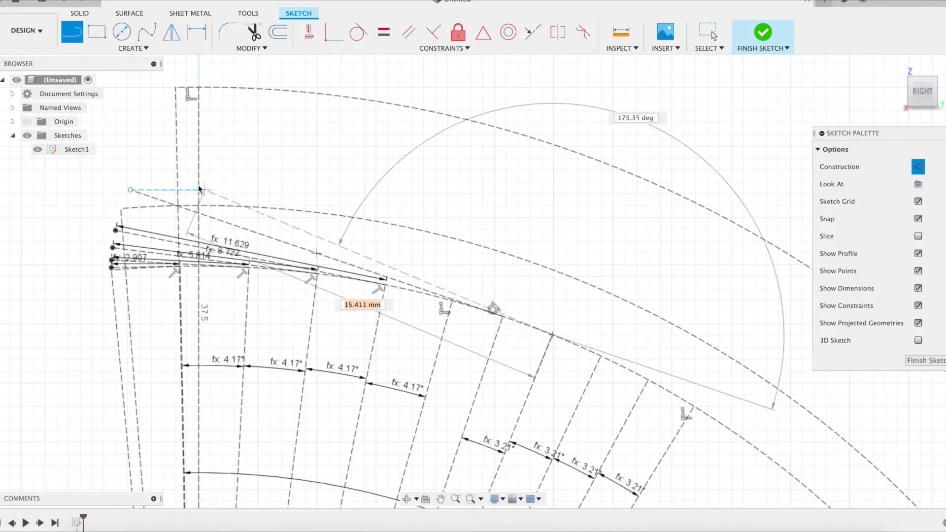
pyautogui.click(140, 169)
pyautogui.press('Escape')
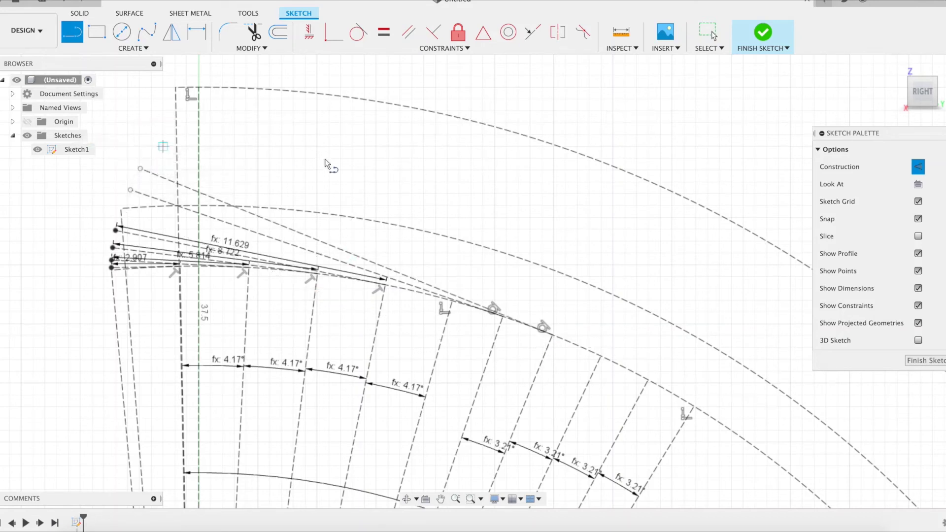
# - Draw construction lines from the third and fourth ua2-spaced radial lines' outer ends, tangent and perpendicular respectively, about 20.8 mm and 23.3 mm long
pyautogui.click(598, 357)
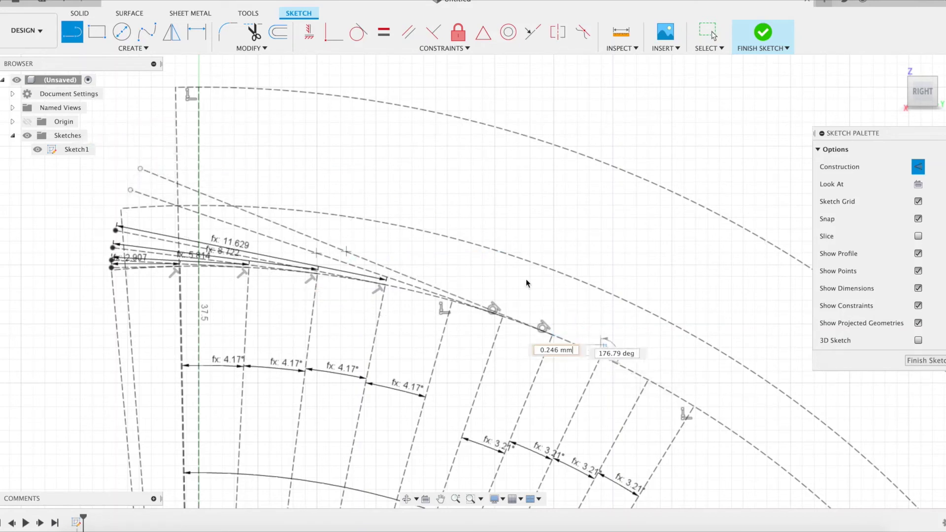
pyautogui.click(156, 147)
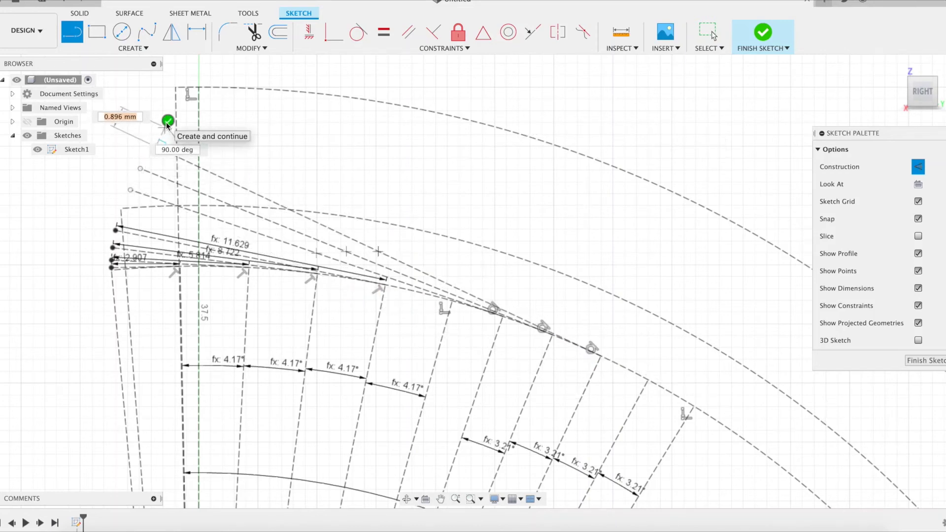
pyautogui.press('Escape')
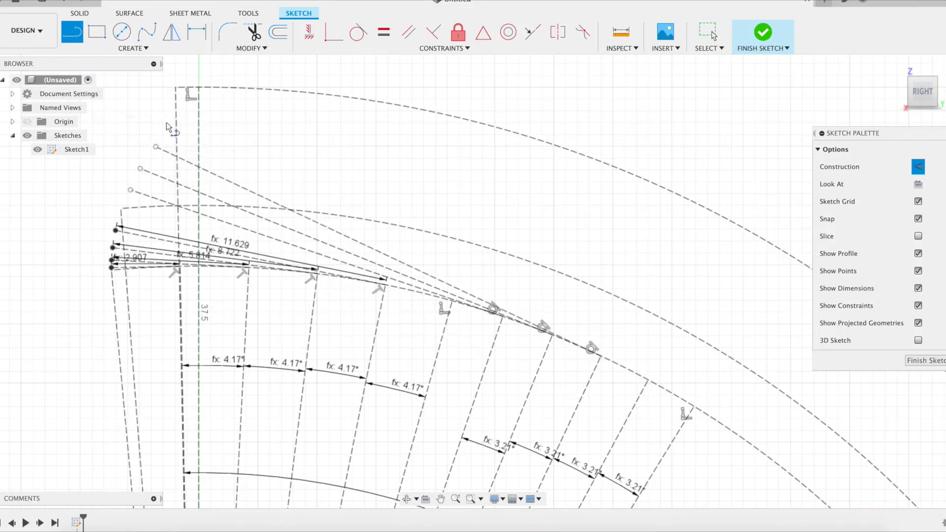
pyautogui.click(646, 381)
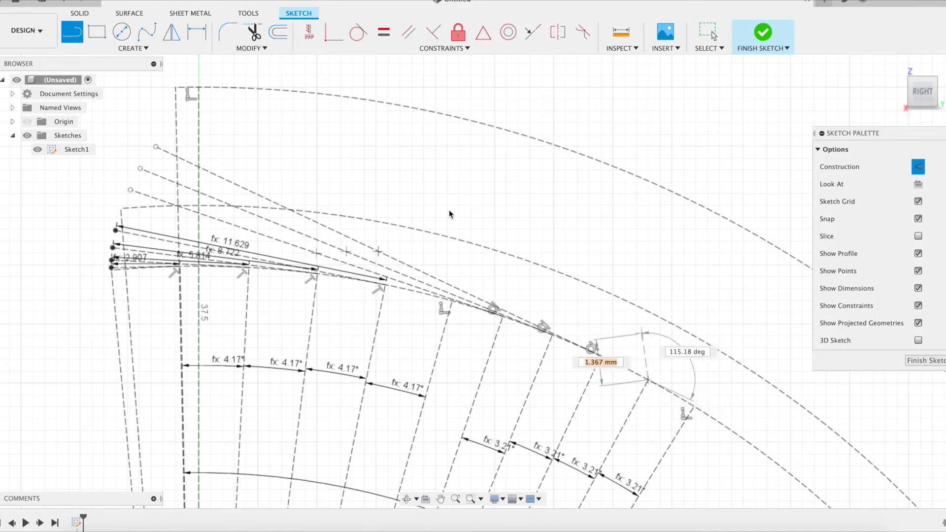
pyautogui.click(164, 118)
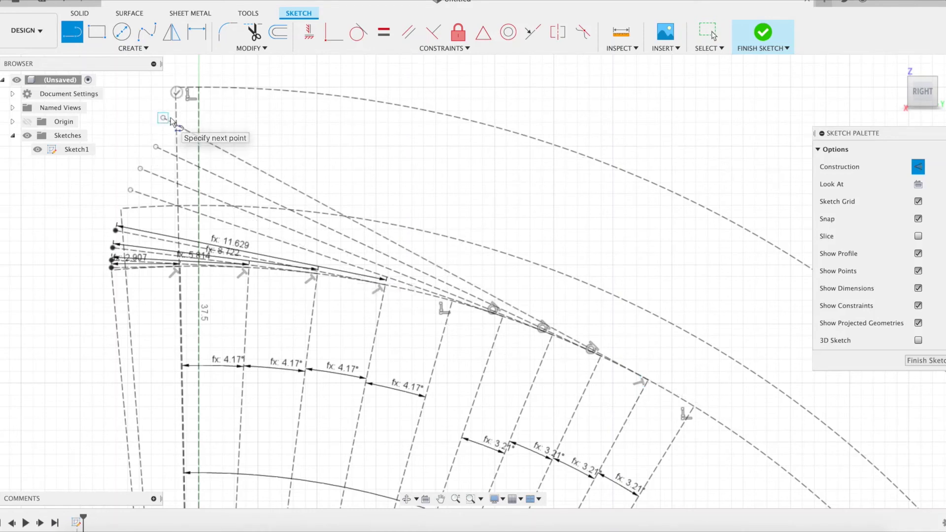
pyautogui.click(178, 94)
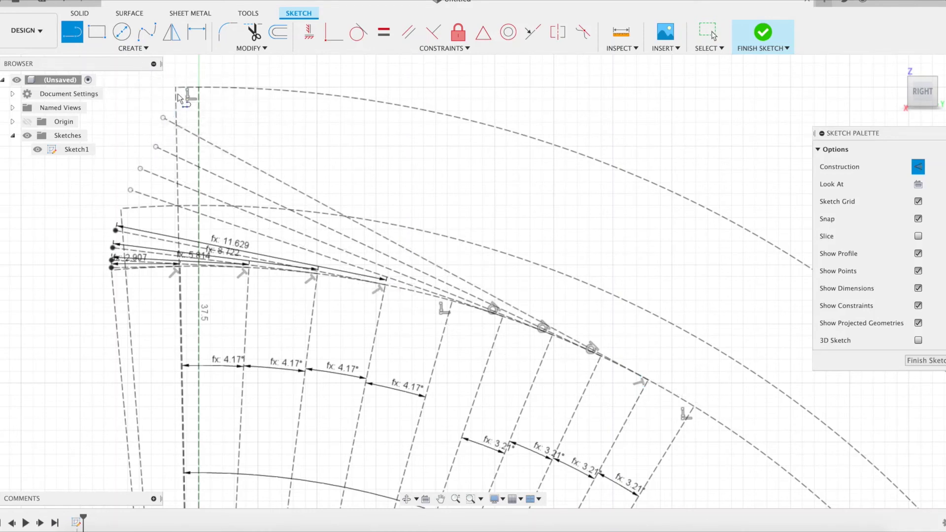
pyautogui.press('Escape')
# - Dimension the length of the construction line from the fourth ua2-spaced radial line as ual1*5+ual2*4
pyautogui.press('d')
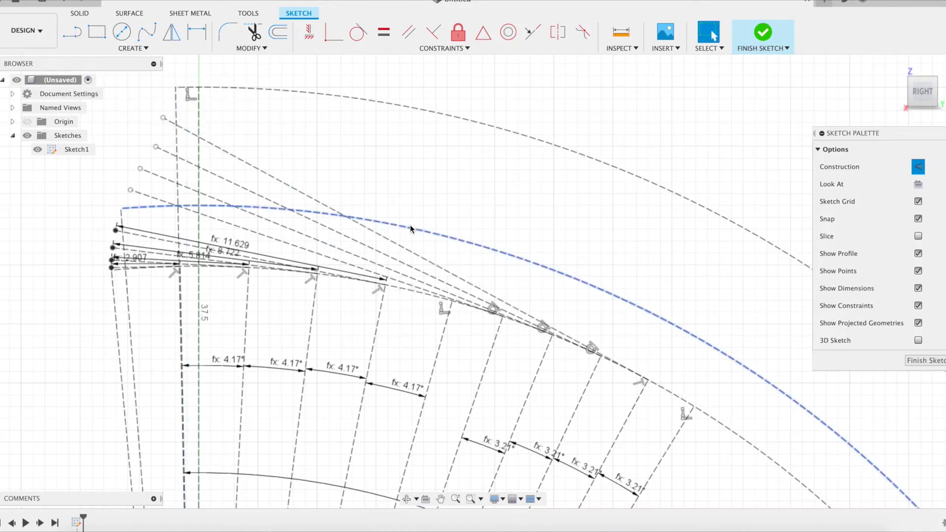
pyautogui.click(393, 244)
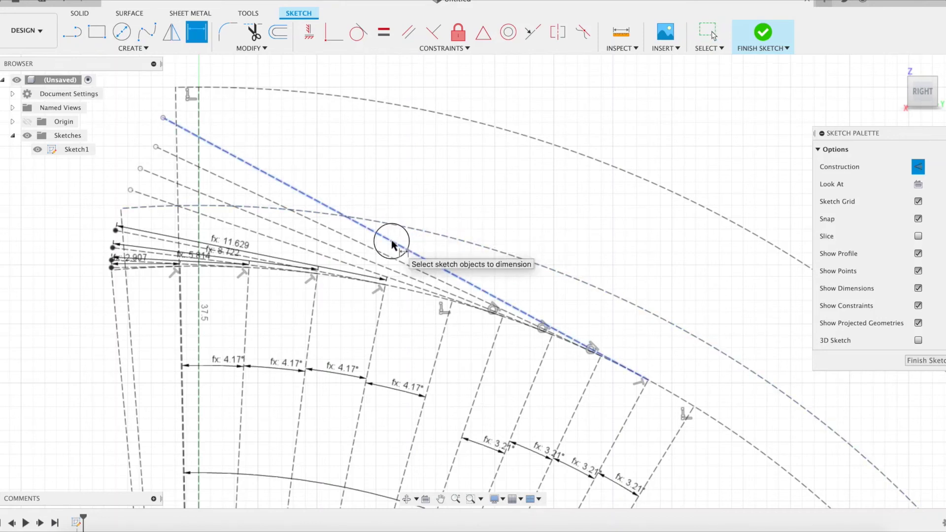
pyautogui.click(420, 224)
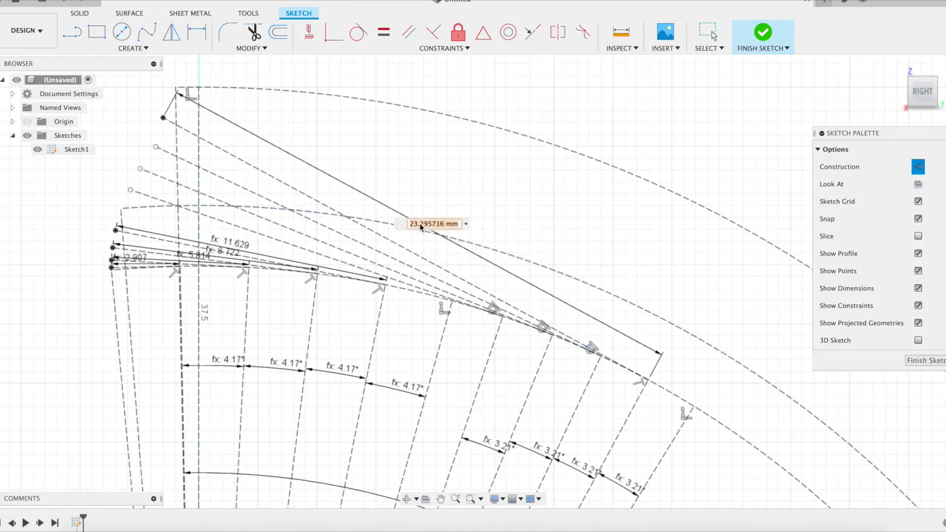
pyautogui.write('ual')
pyautogui.press('Return')
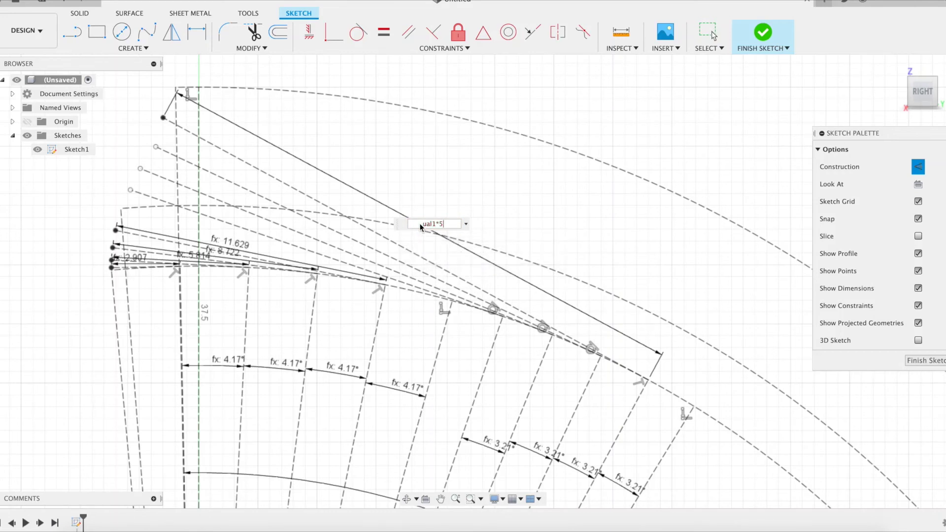
pyautogui.write('*5+ual')
pyautogui.press('Down')
pyautogui.press('Return')
pyautogui.write('*4')
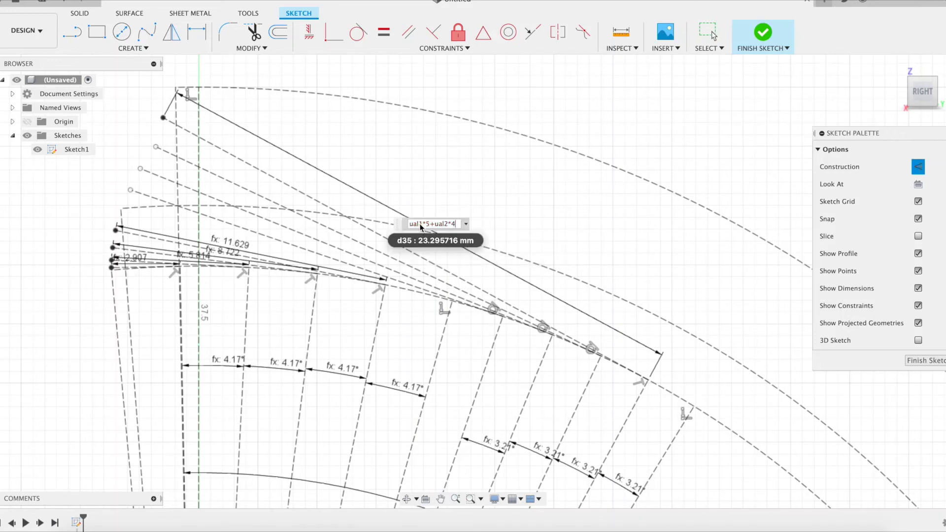
pyautogui.press('Return')
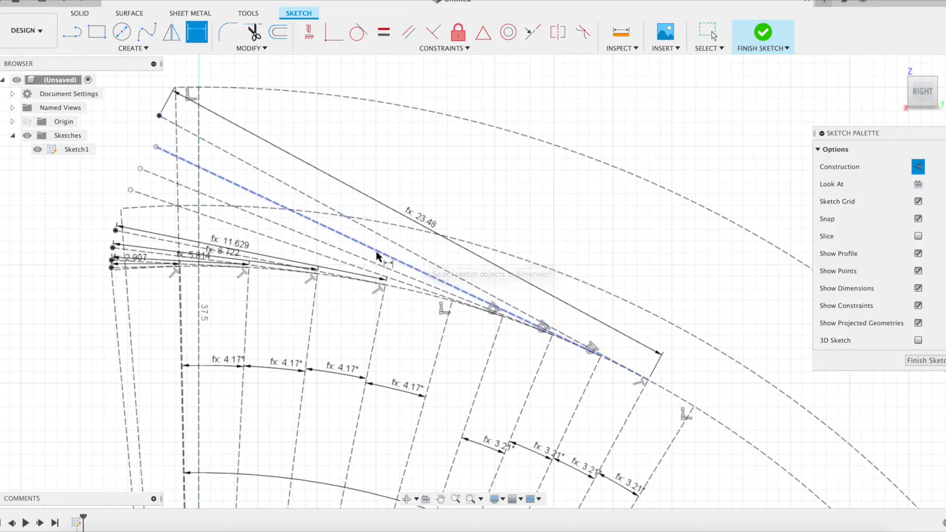
# - Dimension the length of the construction line from the third ua2-spaced radial line as ual1*5+ual2*3
pyautogui.click(358, 245)
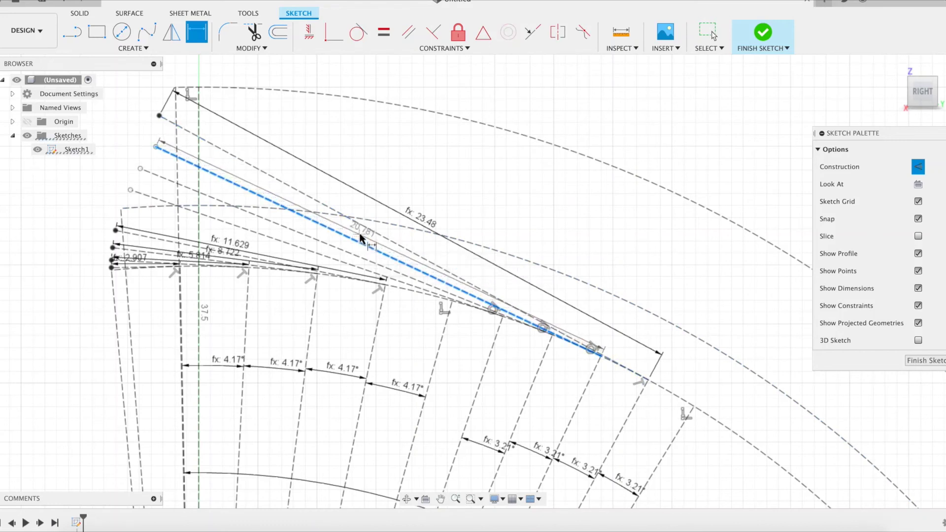
pyautogui.click(360, 235)
pyautogui.write('ual1')
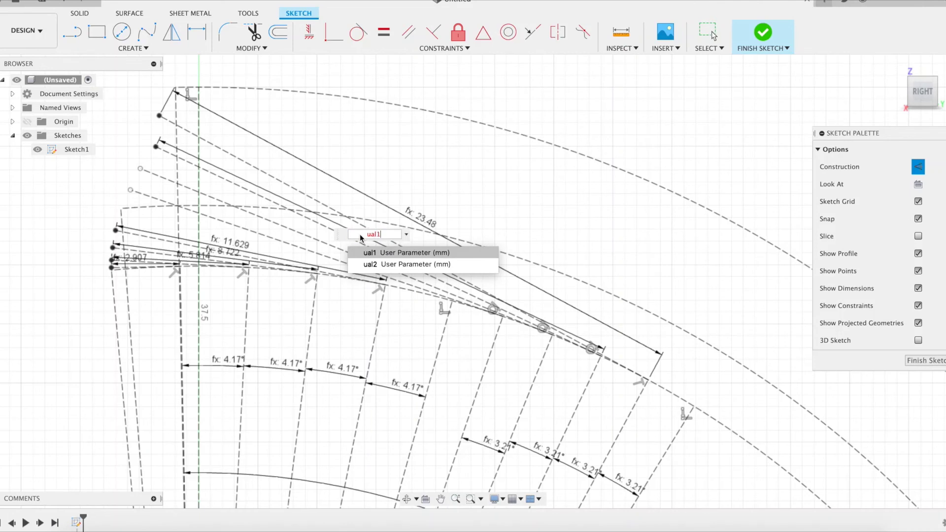
pyautogui.press('Return')
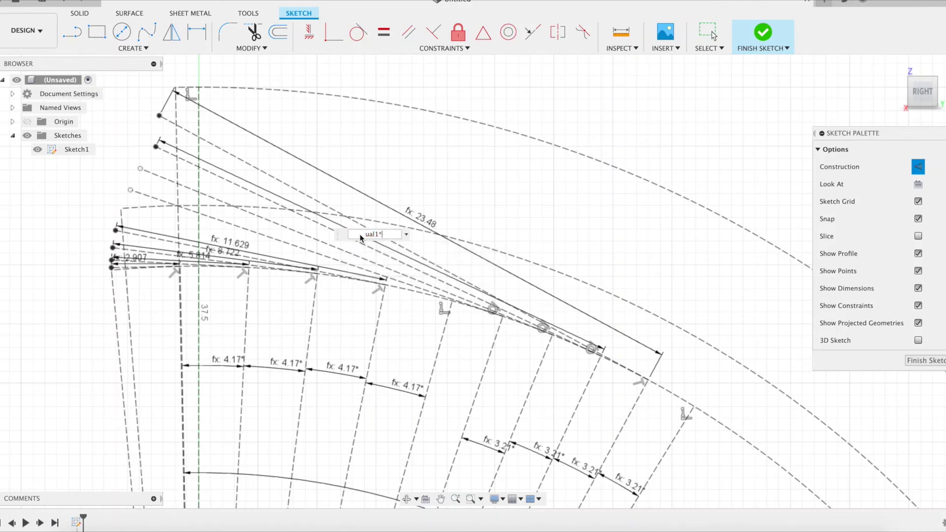
pyautogui.write('*5+ua')
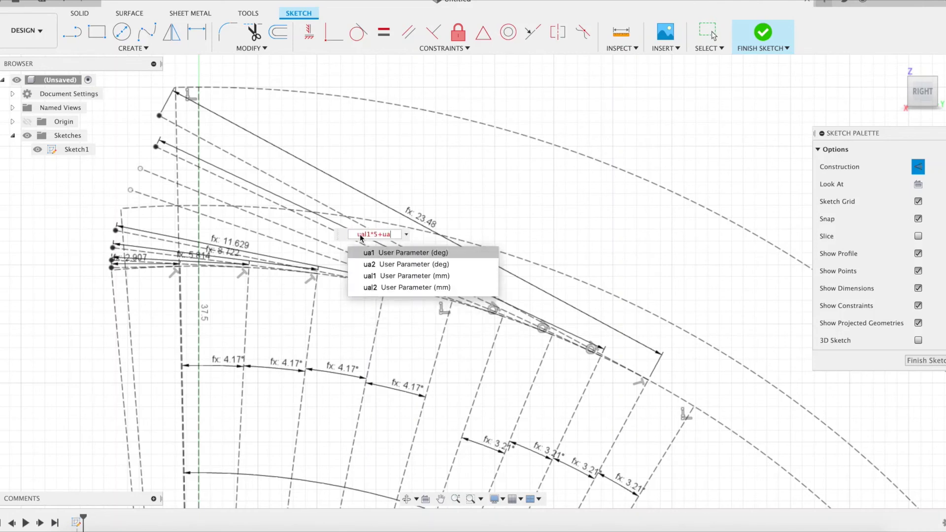
pyautogui.write('l2*3')
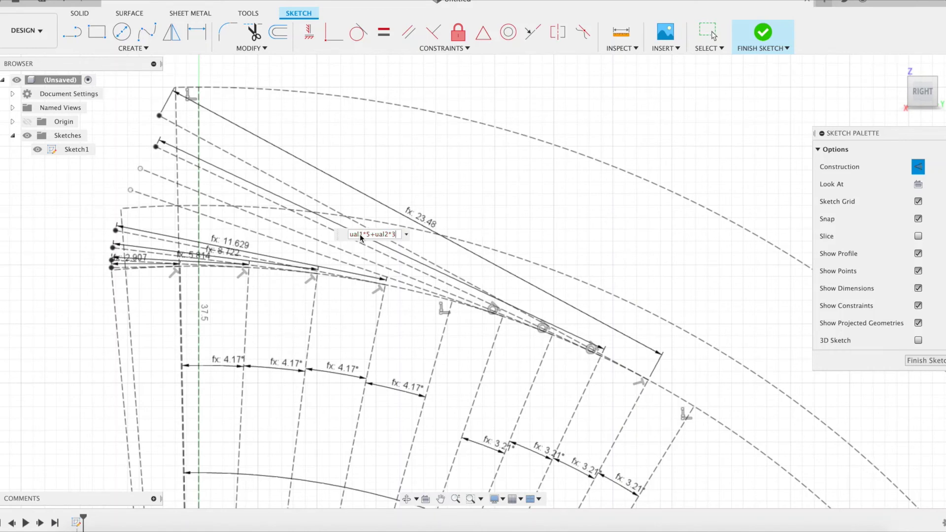
pyautogui.press('Return')
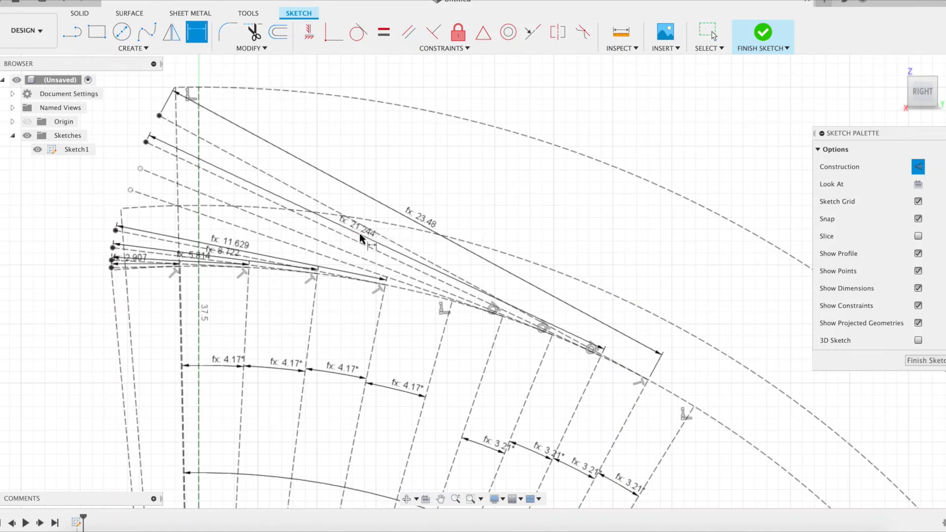
# - Dimension the length of the construction line from the second ua2-spaced radial line as ual1*5+ual2*2
pyautogui.click(297, 236)
pyautogui.click(300, 226)
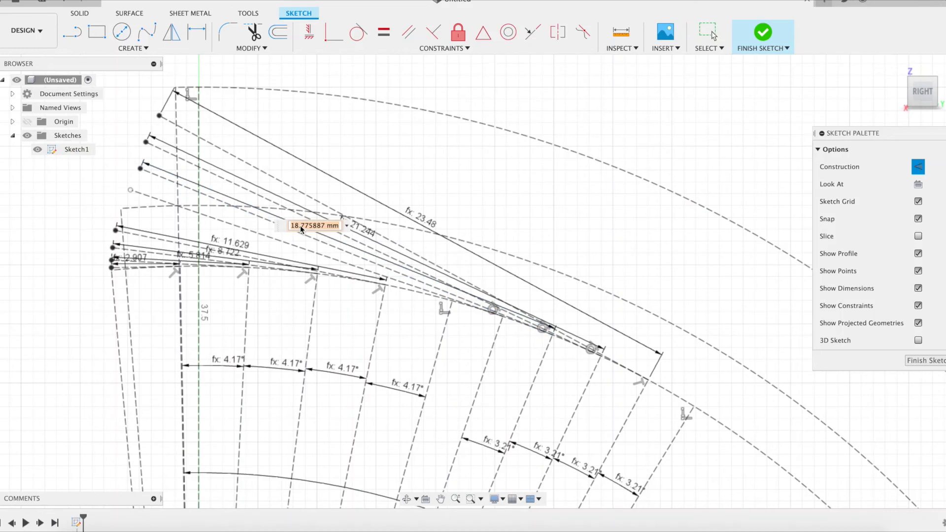
pyautogui.write('ual')
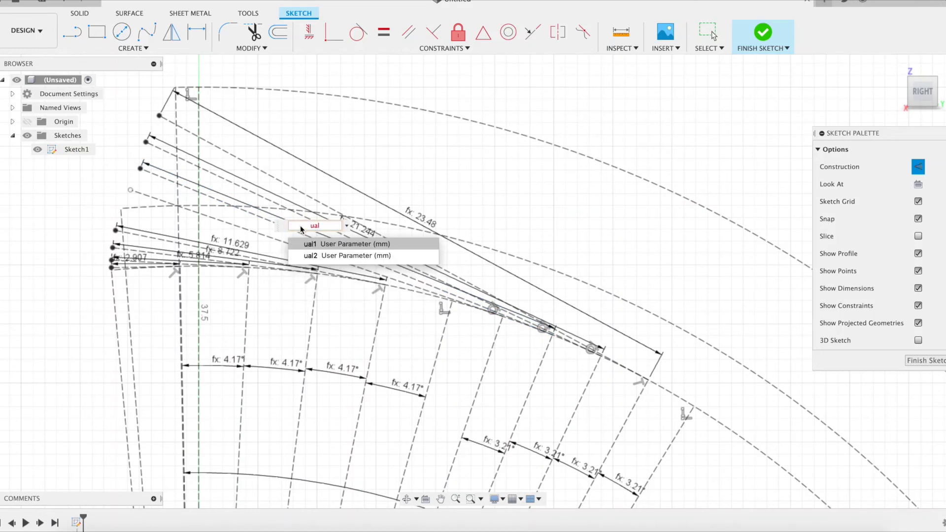
pyautogui.write('1')
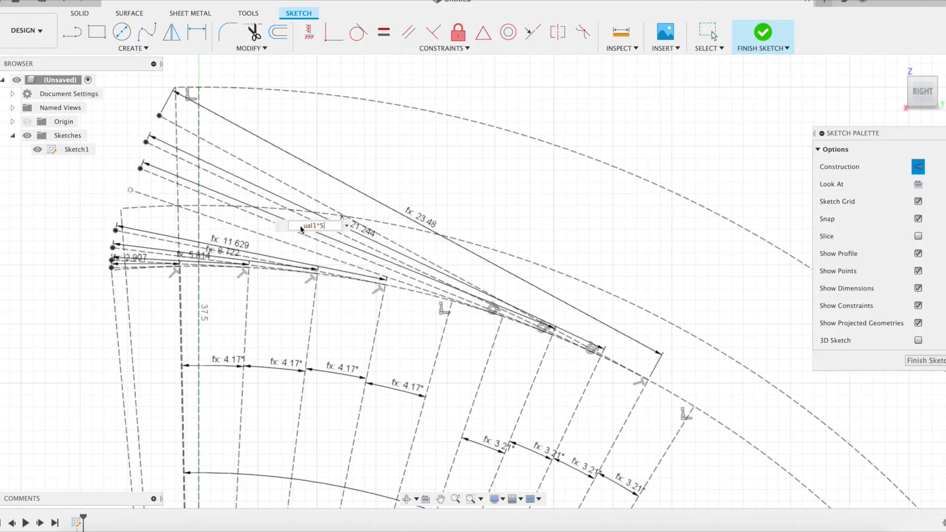
pyautogui.write('*5+ual')
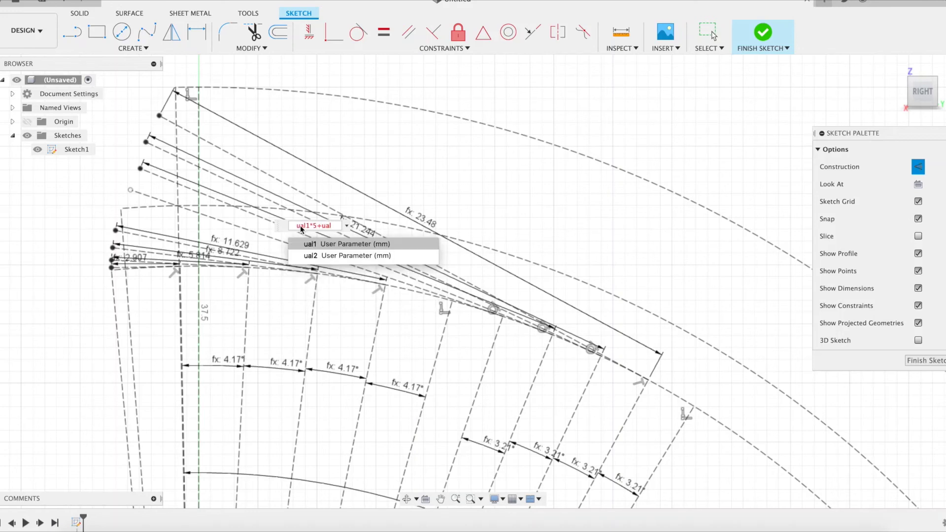
pyautogui.write('2*2')
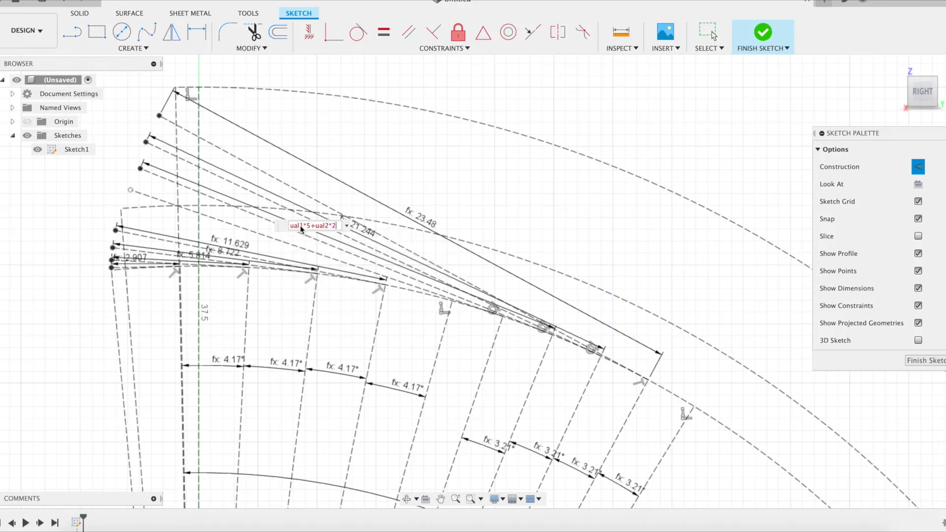
pyautogui.press('Return')
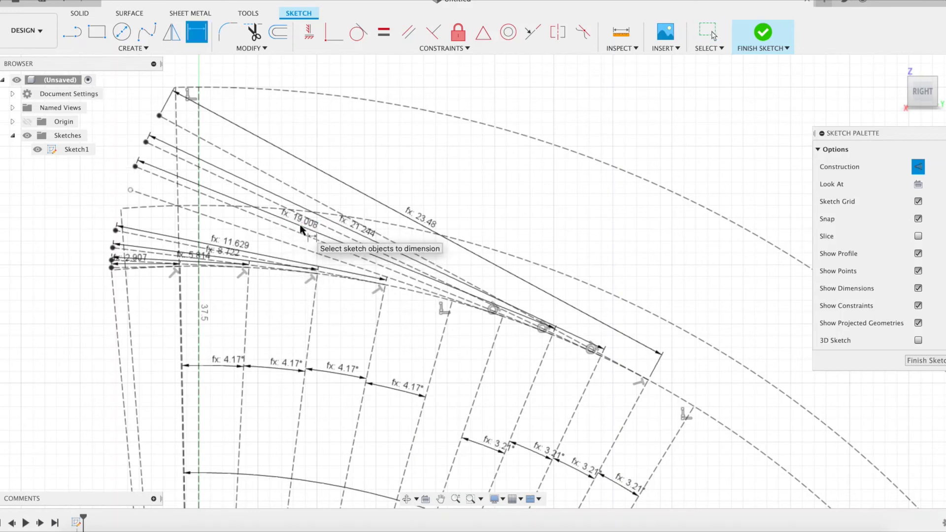
# - Dimension the length of the construction line from the first ua2-spaced radial line as ual1*5+ual2
pyautogui.click(272, 237)
pyautogui.click(270, 236)
pyautogui.write('ual')
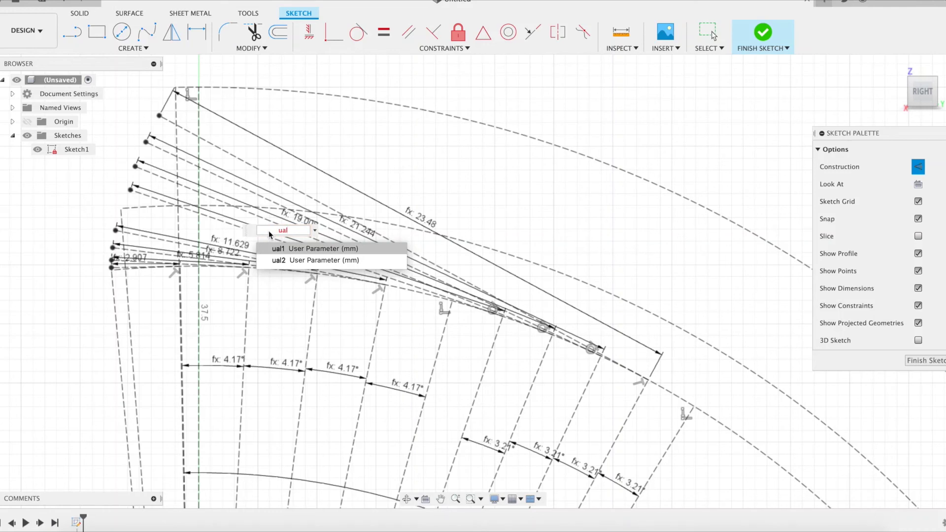
pyautogui.press('Return')
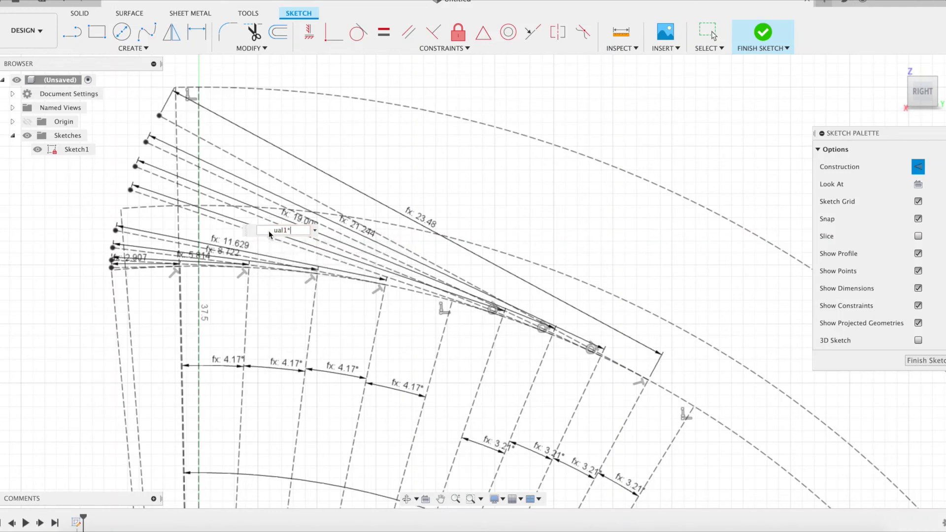
pyautogui.write('*5+ual')
pyautogui.press('Down')
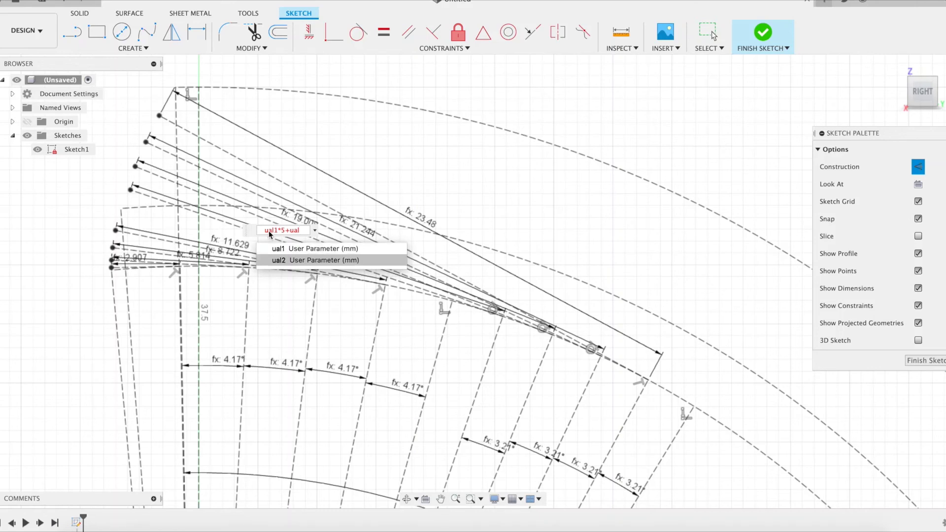
pyautogui.press('Return')
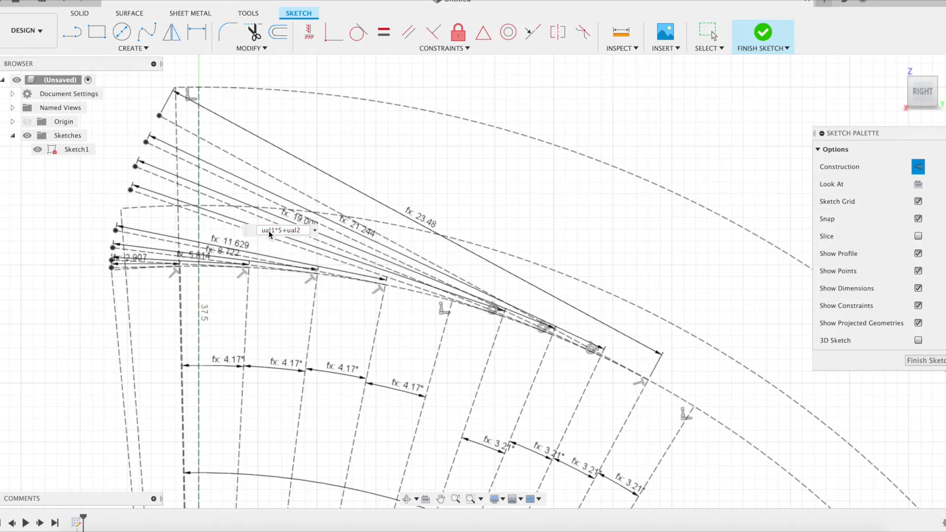
pyautogui.press('Return')
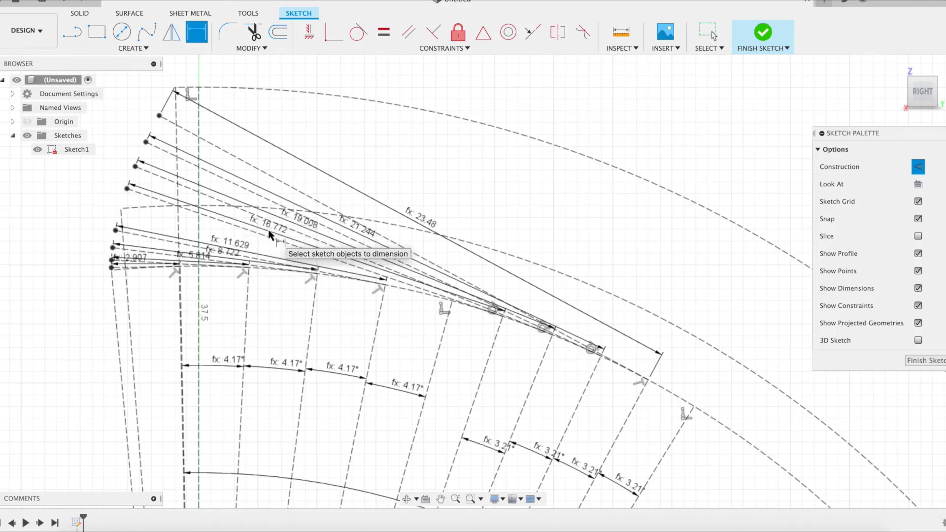
pyautogui.press('Escape')
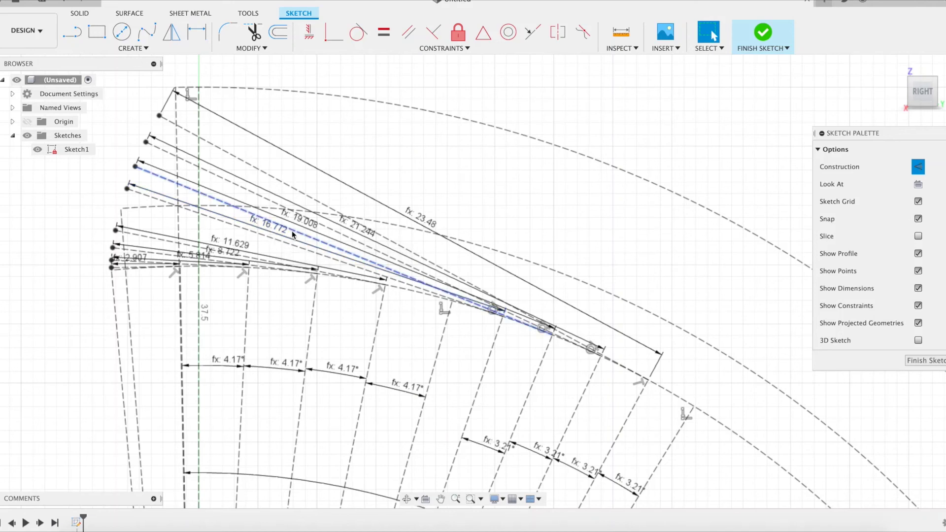
# - Hide the dimensions of the involute construction sketch and finish the sketch
pyautogui.click(918, 289)
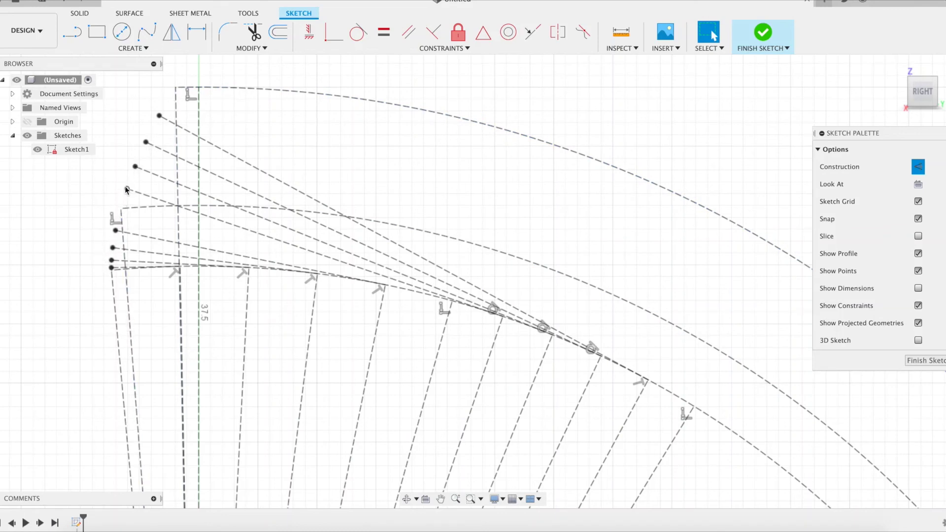
pyautogui.scroll(-2, 81, 244)
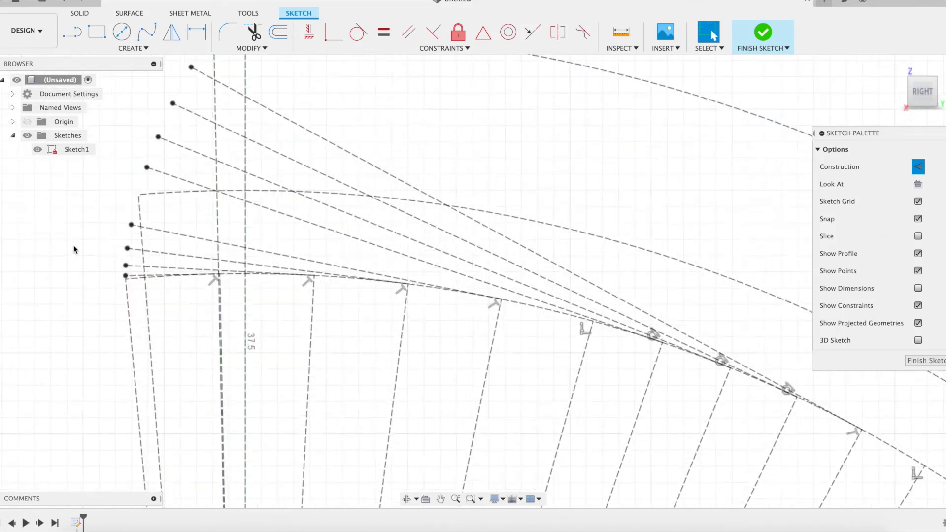
pyautogui.moveTo(92, 190); pyautogui.dragTo(241, 271, button='middle')
pyautogui.scroll(-2, 286, 269)
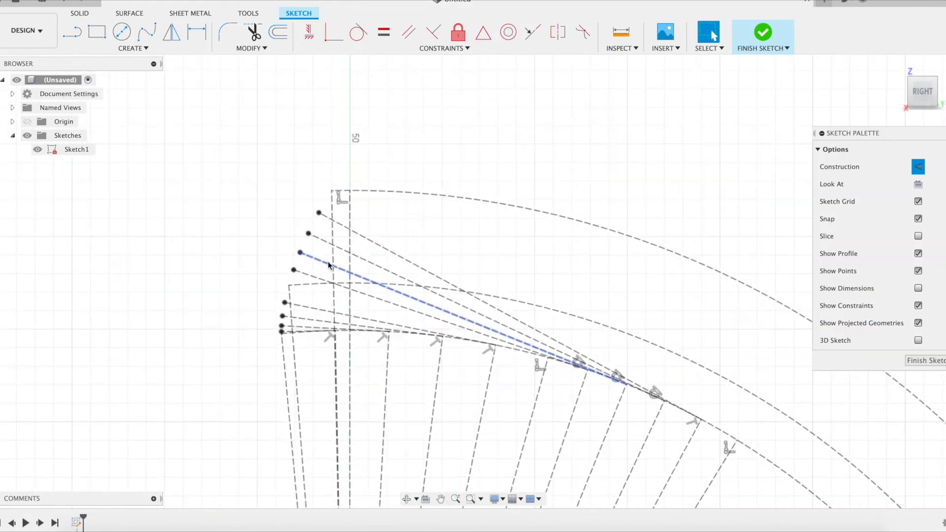
pyautogui.scroll(1, 328, 265)
pyautogui.scroll(4, 500, 224)
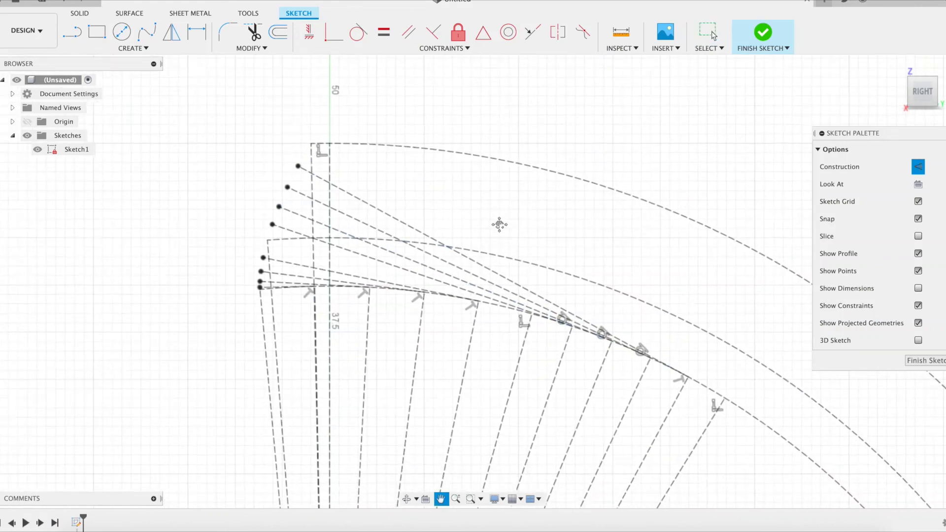
pyautogui.middleClick(473, 194)
pyautogui.middleClick(473, 195)
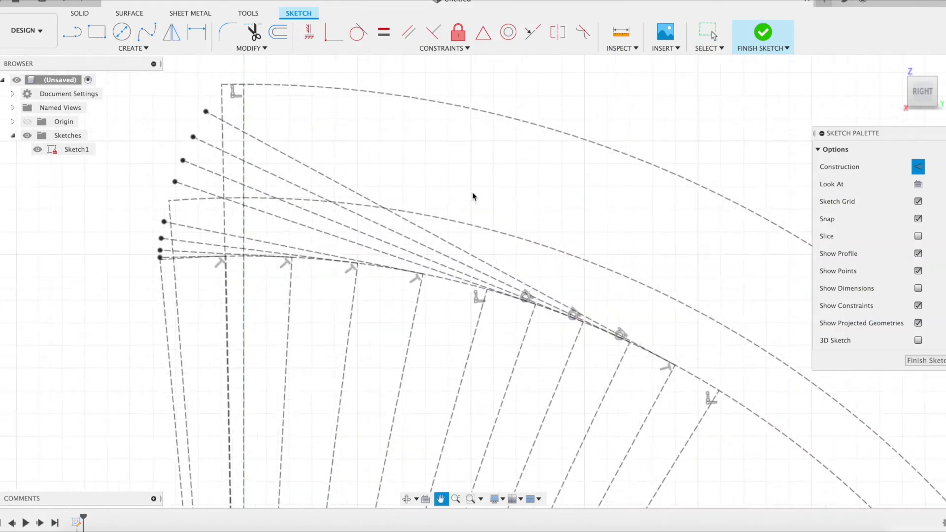
pyautogui.press('Escape')
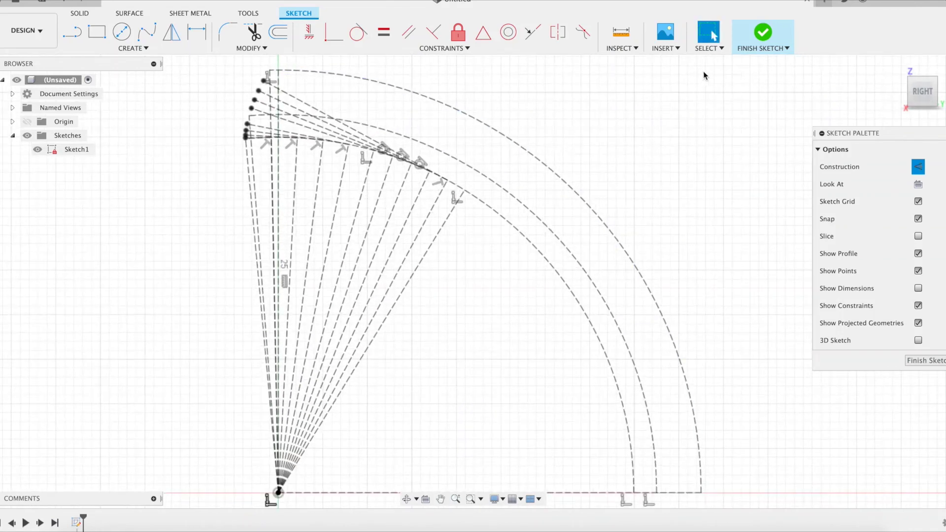
pyautogui.click(774, 35)
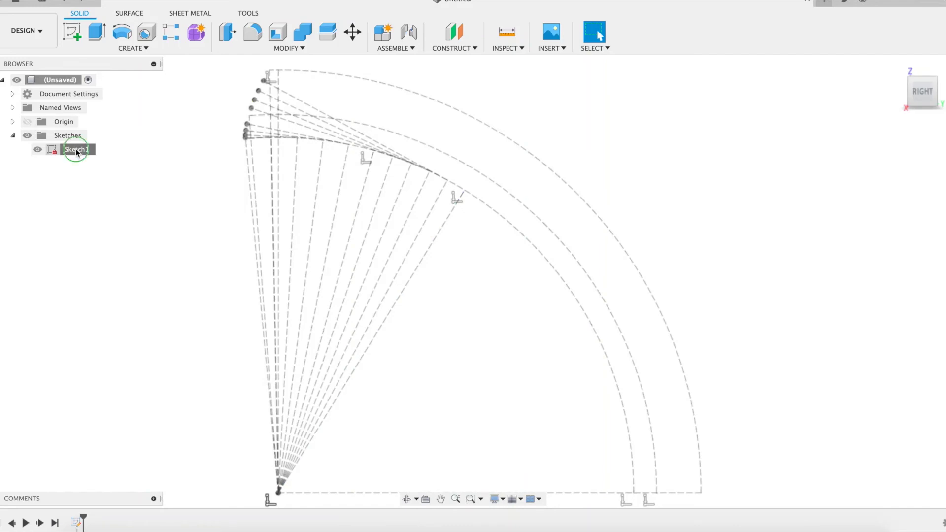
# - Reopen Sketch1 in construction mode and draw a line about 36 mm long from the origin, at about 100° from the horizontal
pyautogui.rightClick(75, 150)
pyautogui.click(105, 187)
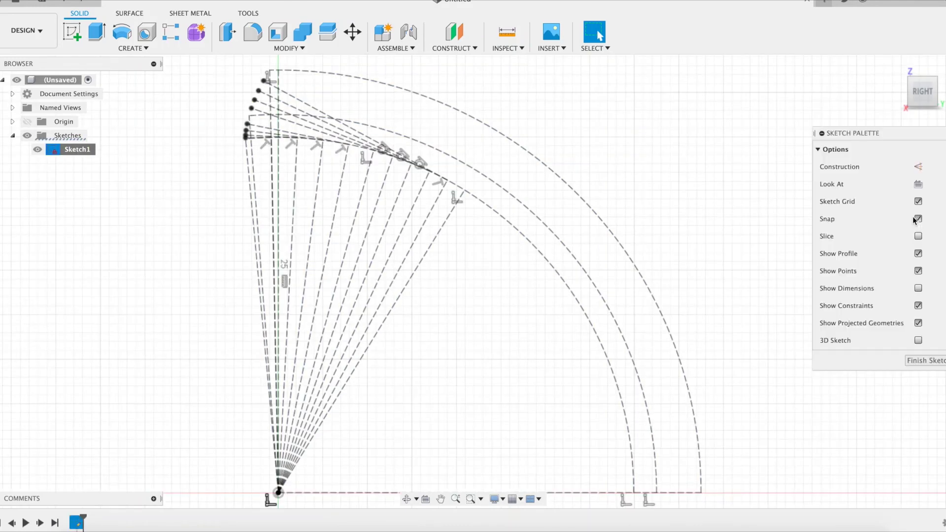
pyautogui.click(919, 167)
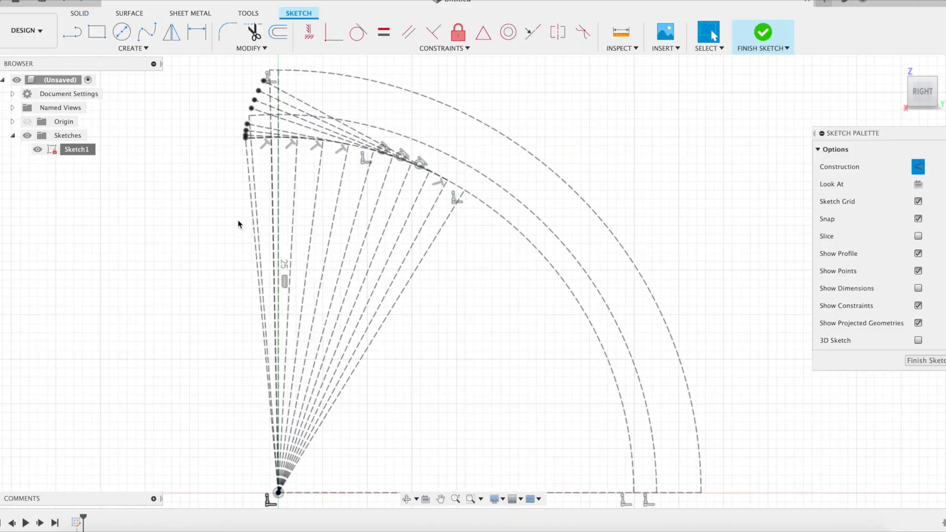
pyautogui.press('l')
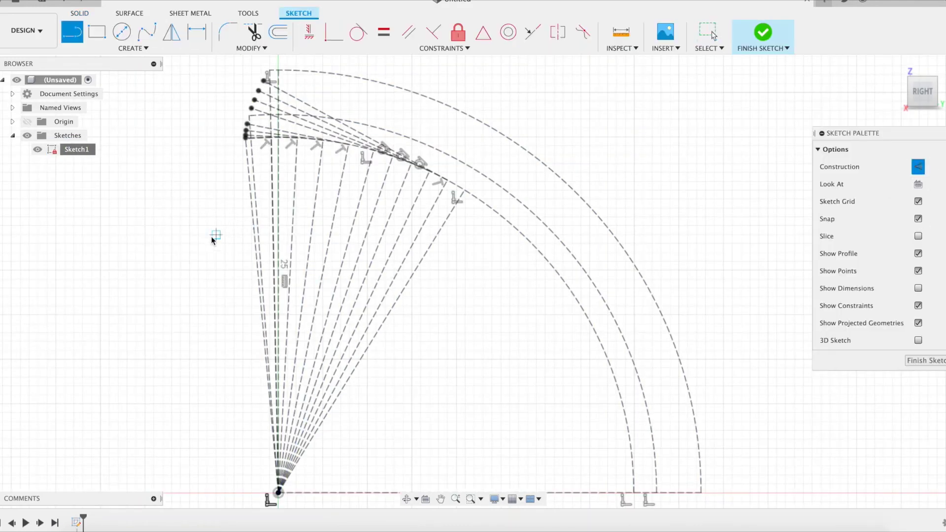
pyautogui.click(278, 492)
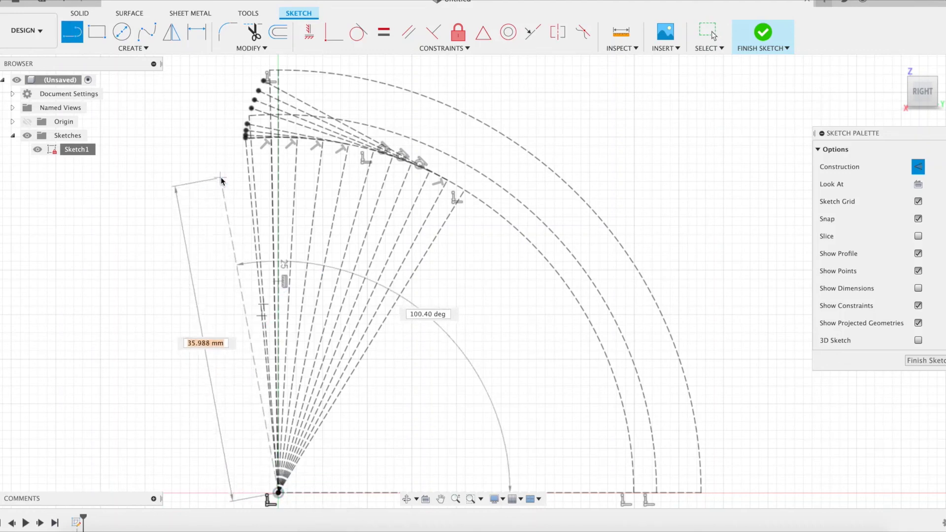
pyautogui.click(221, 178)
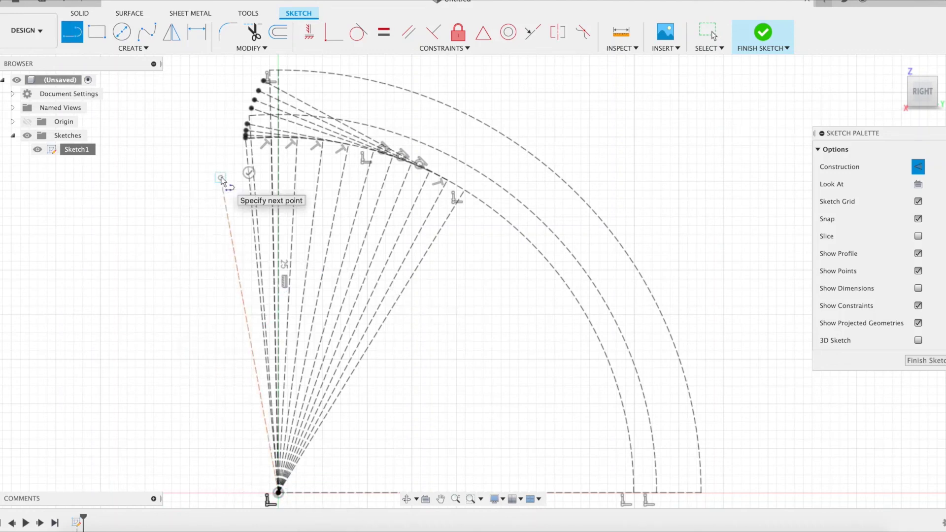
# - Draw a center point construction arc around the origin, from the new line's outer end to the vertical construction line
pyautogui.click(147, 48)
pyautogui.moveTo(146, 98)
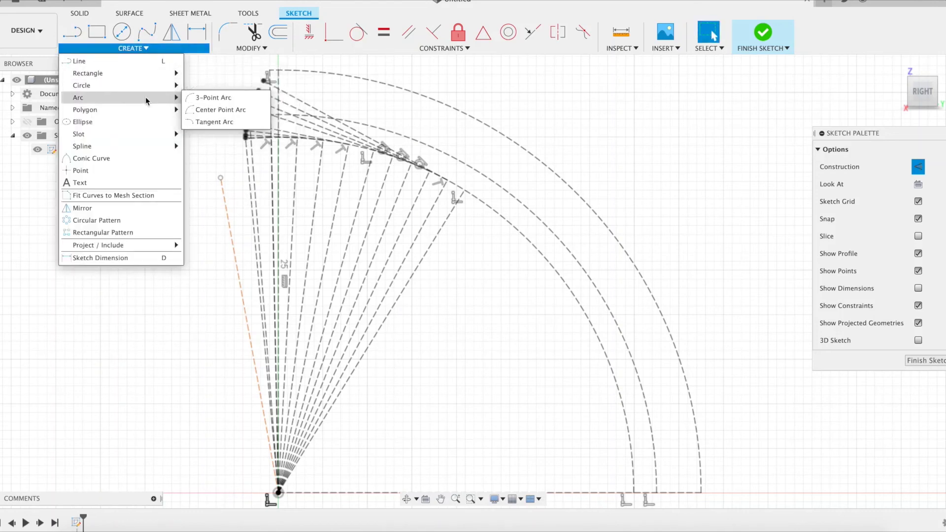
pyautogui.click(207, 110)
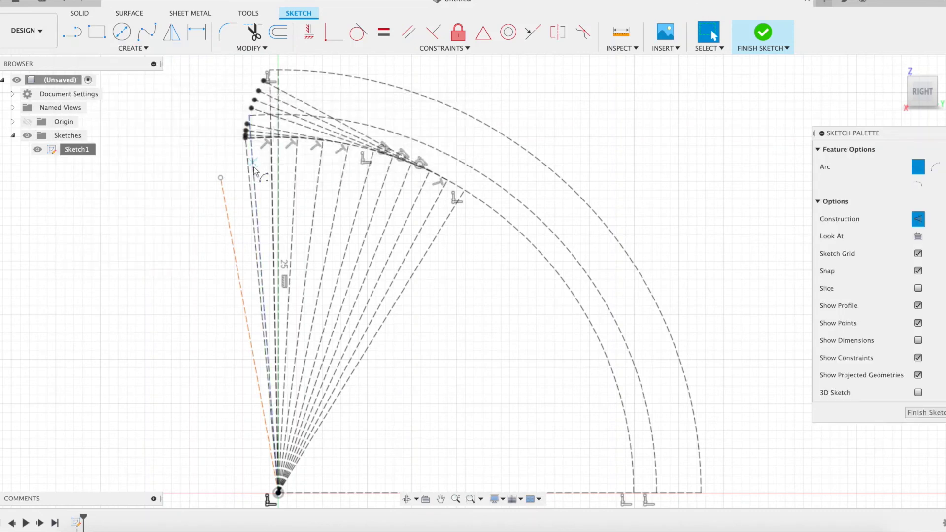
pyautogui.click(278, 491)
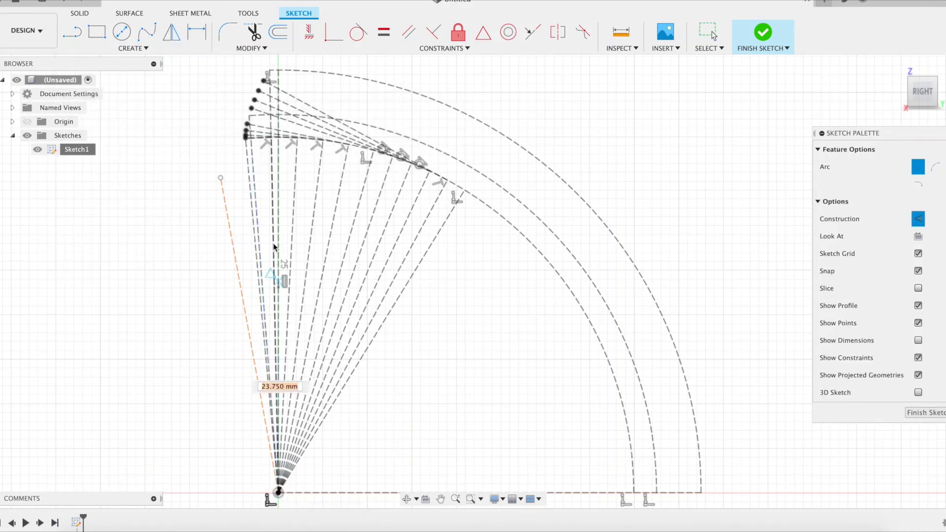
pyautogui.click(220, 178)
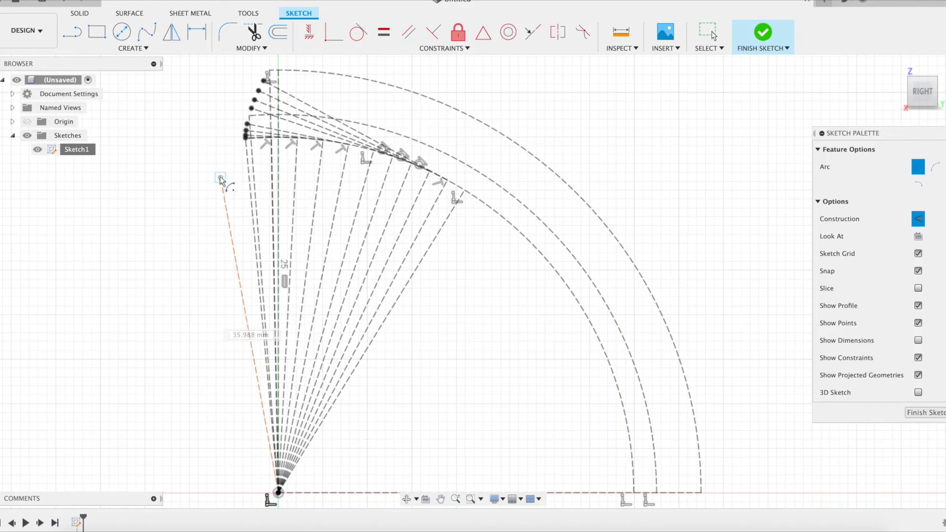
pyautogui.click(278, 173)
pyautogui.press('Escape')
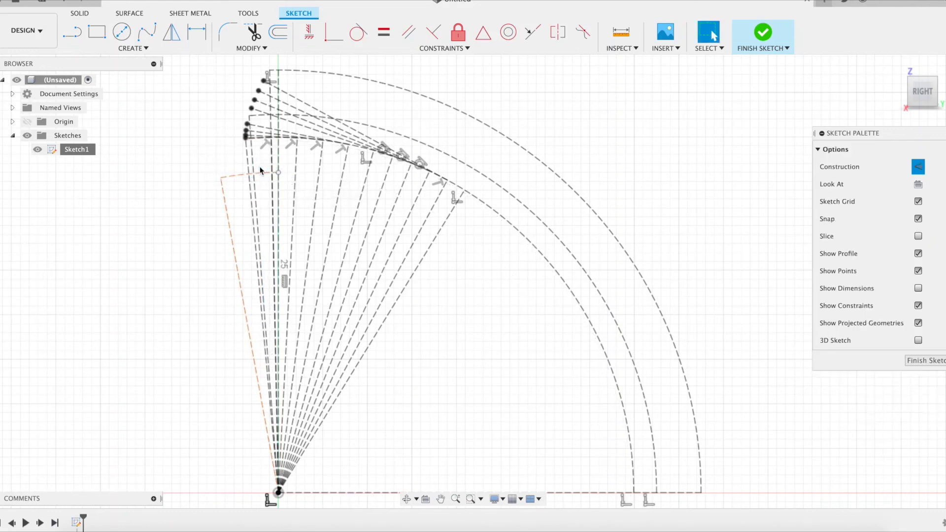
# - Dimension the radius of the new arc as rp-hd
pyautogui.press('d')
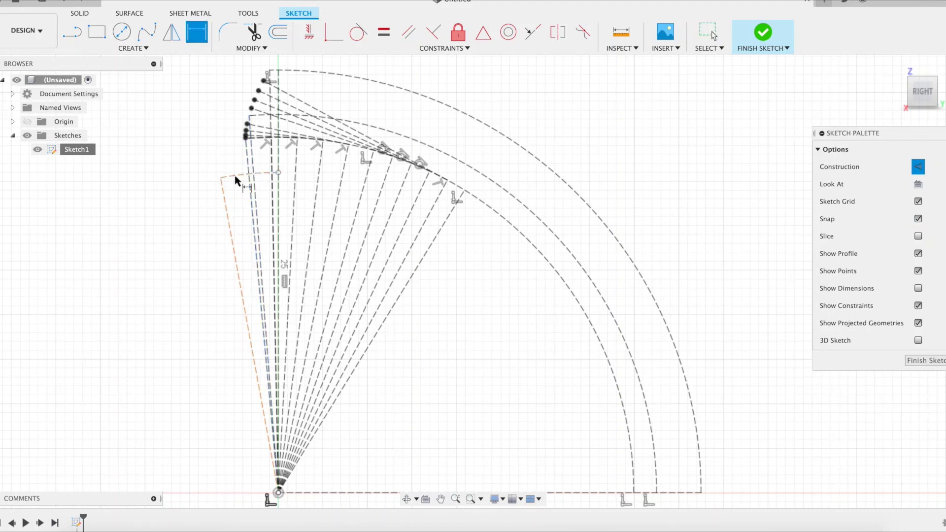
pyautogui.click(236, 175)
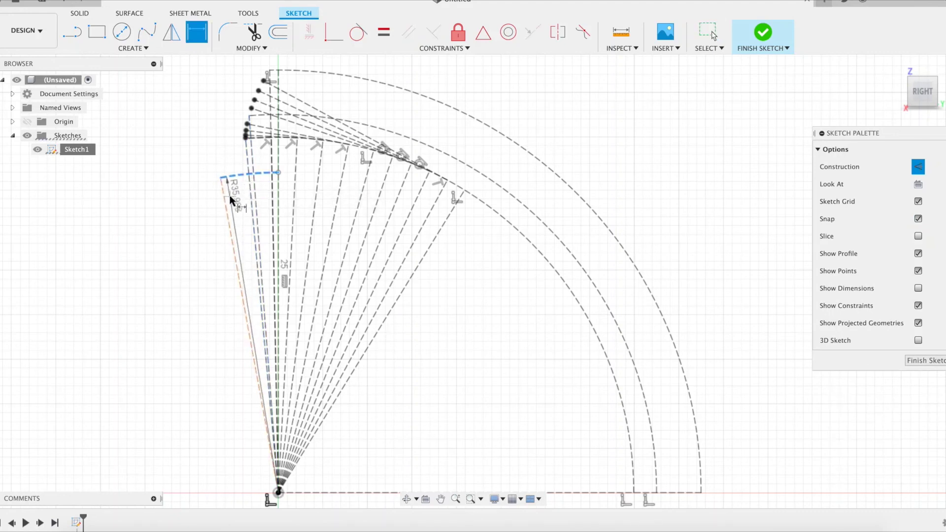
pyautogui.click(231, 203)
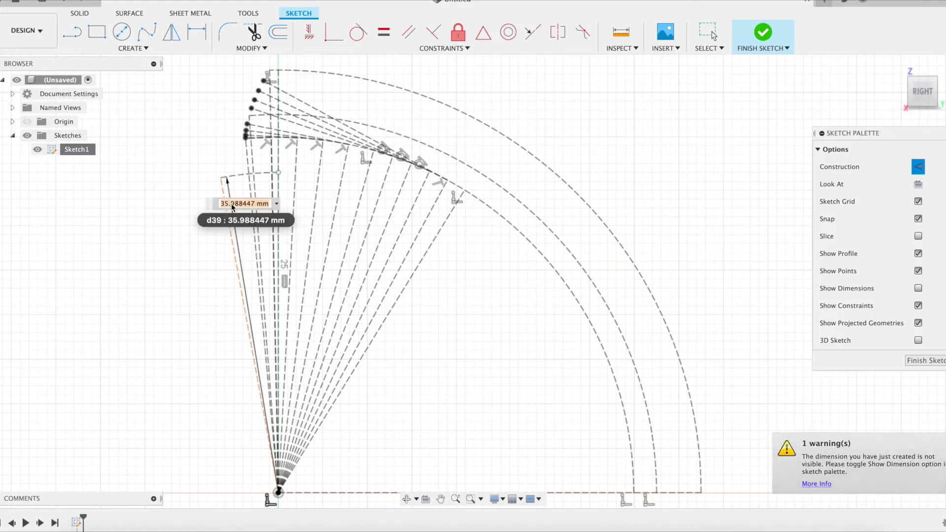
pyautogui.write('rp')
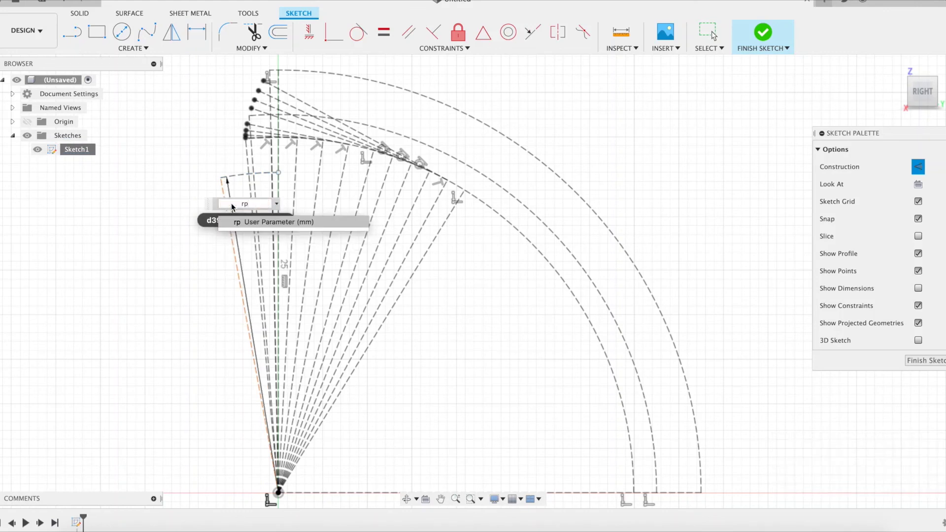
pyautogui.write('-h')
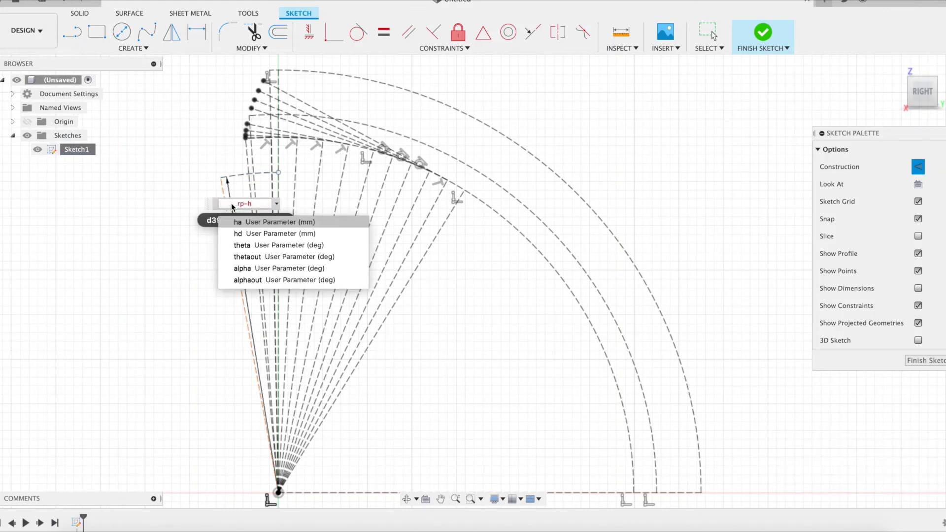
pyautogui.press('Down')
pyautogui.press('Return')
pyautogui.press('Return')
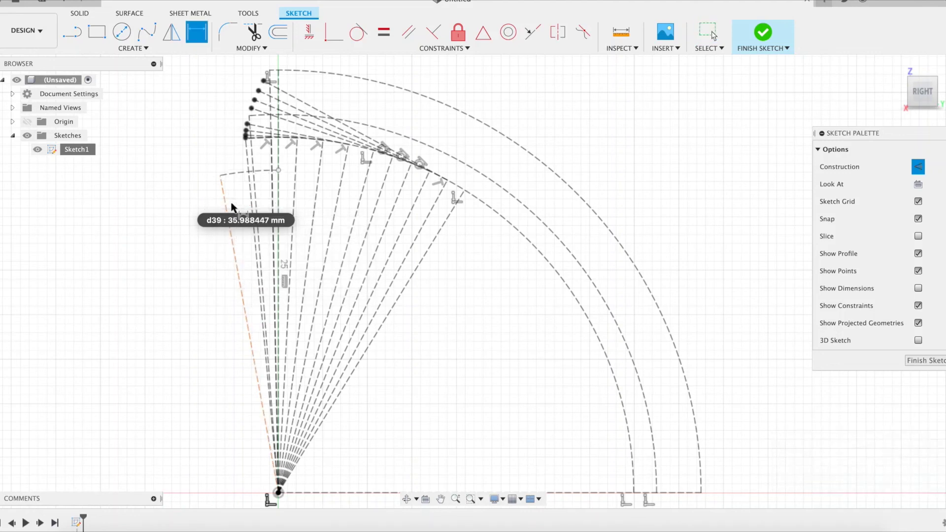
# - Dimension the angle between the vertical construction line and the arc's radial line as 180/z
pyautogui.click(280, 210)
pyautogui.click(223, 220)
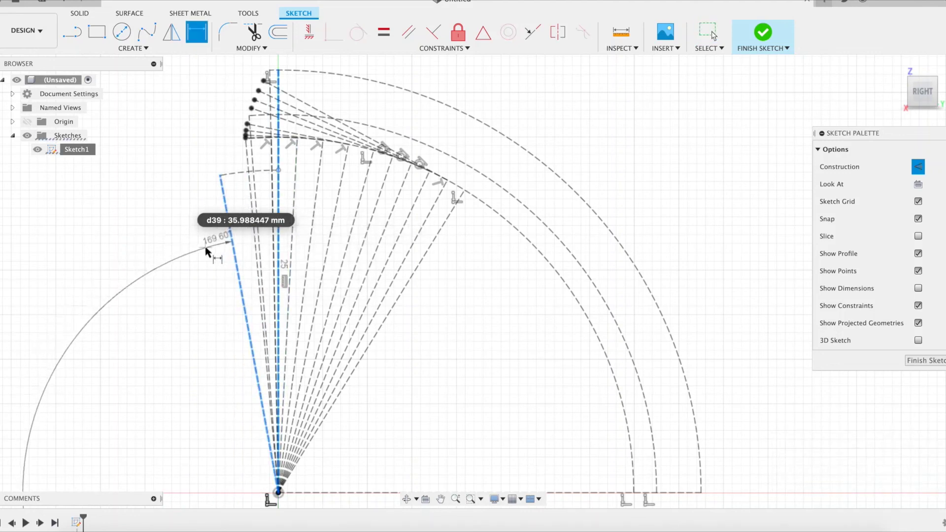
pyautogui.click(241, 250)
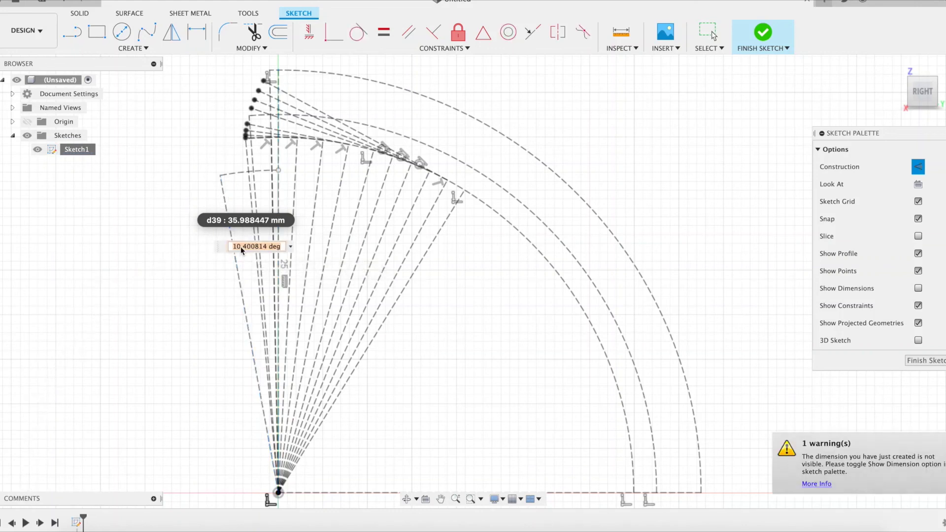
pyautogui.write('1')
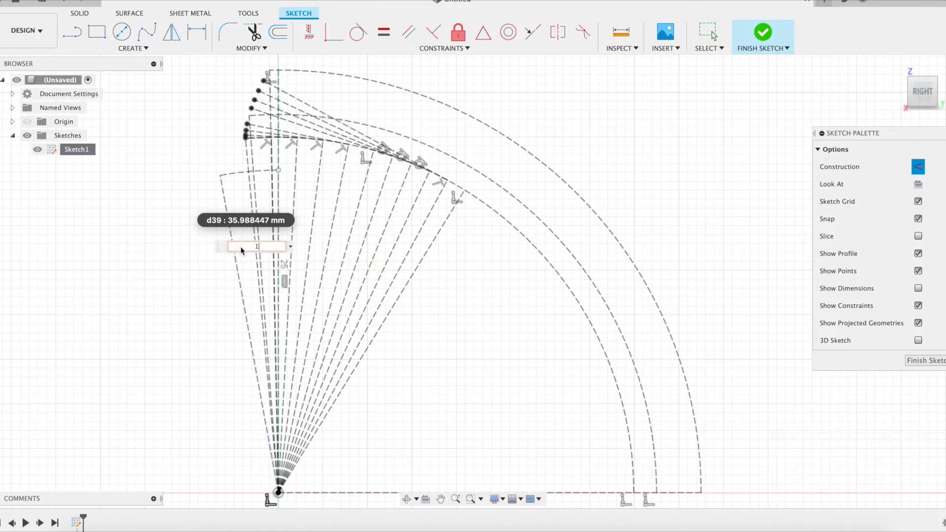
pyautogui.write('80/z')
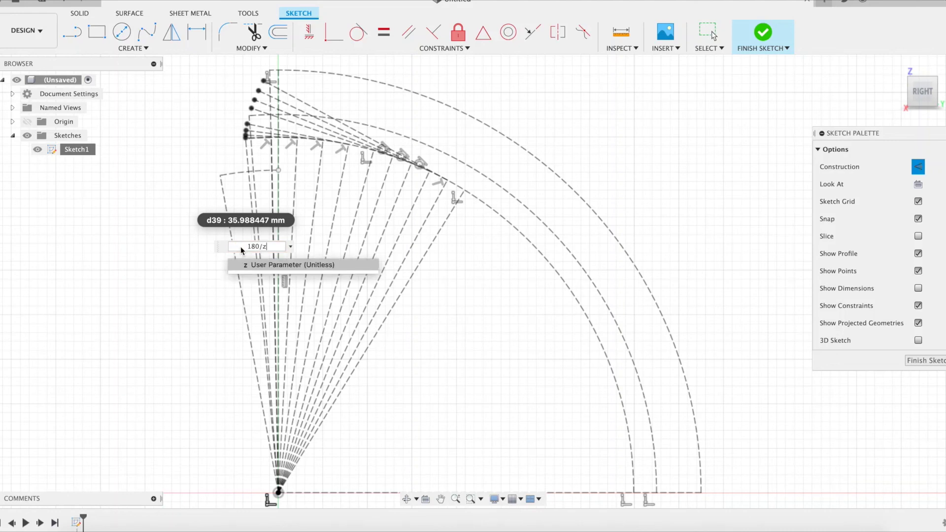
pyautogui.press('Return')
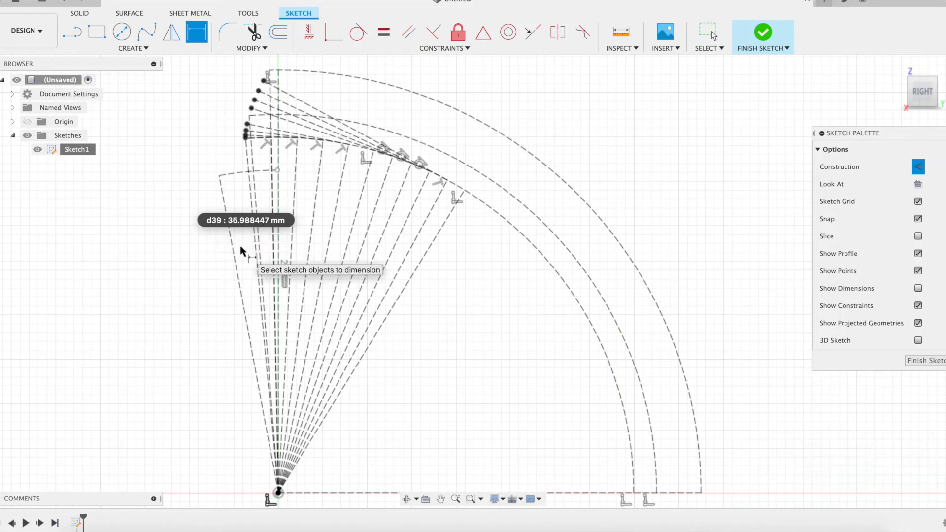
pyautogui.press('Escape')
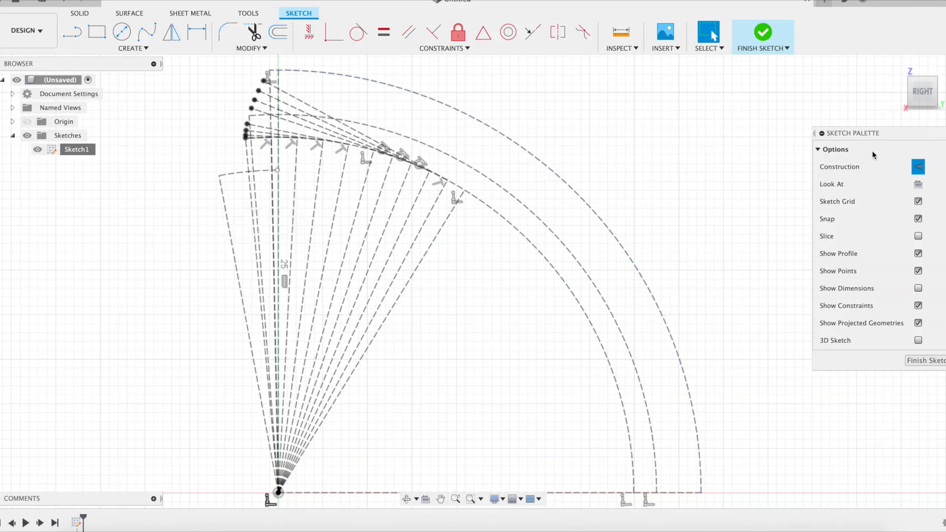
# - Finish the sketch and save the design as "gear tooth"
pyautogui.click(764, 37)
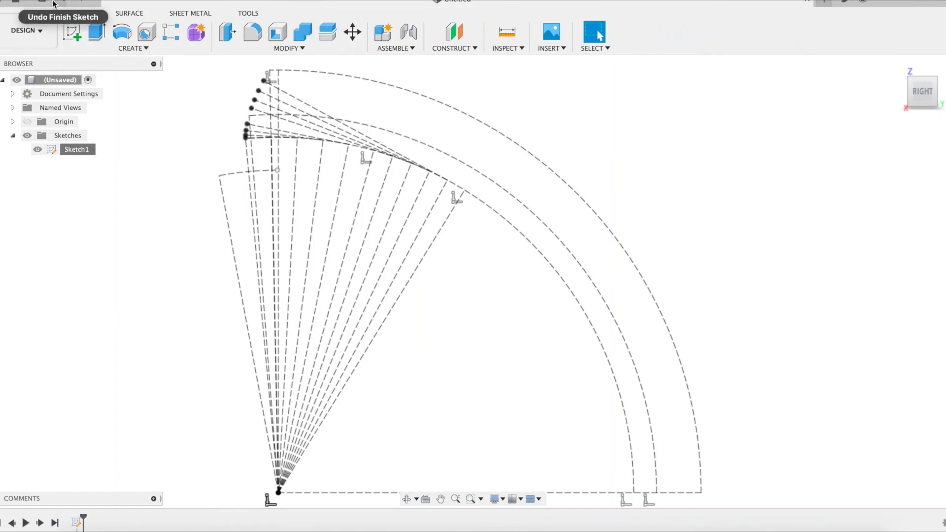
pyautogui.click(27, 6)
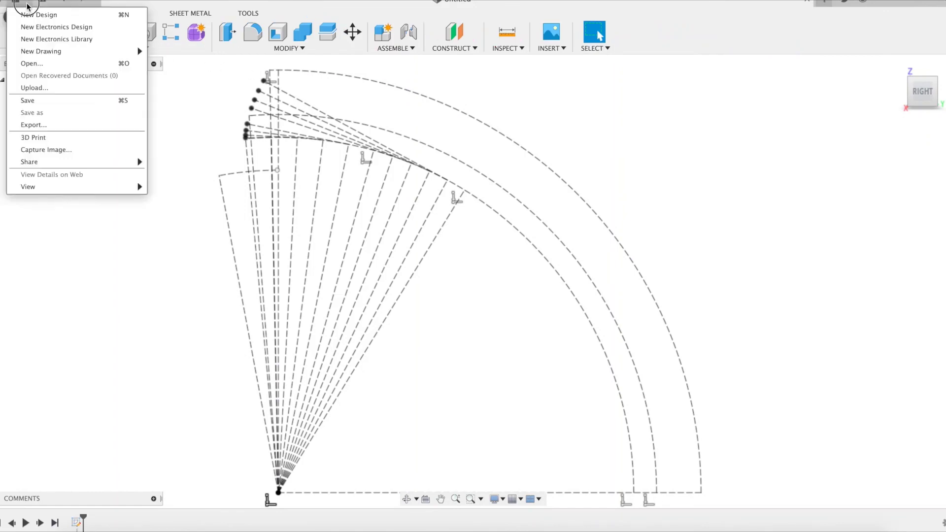
pyautogui.click(48, 101)
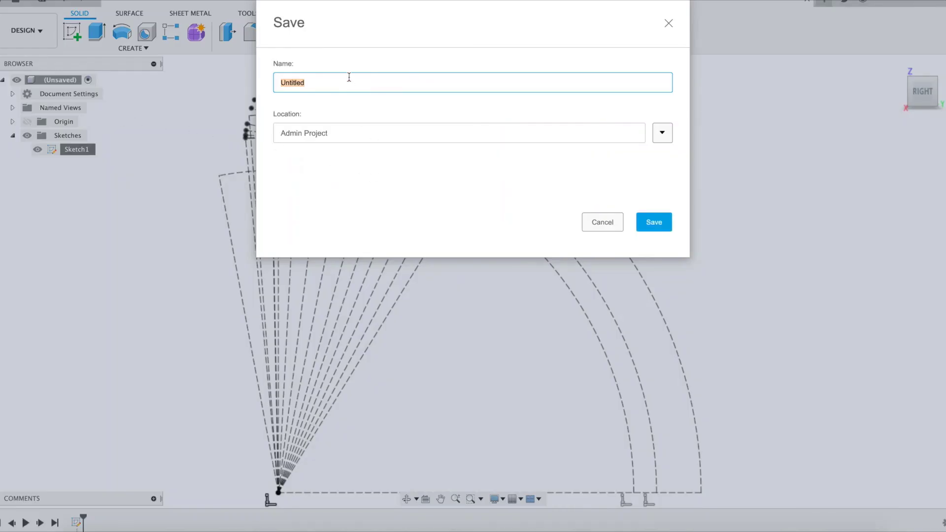
pyautogui.write('gear tooth')
pyautogui.click(647, 223)
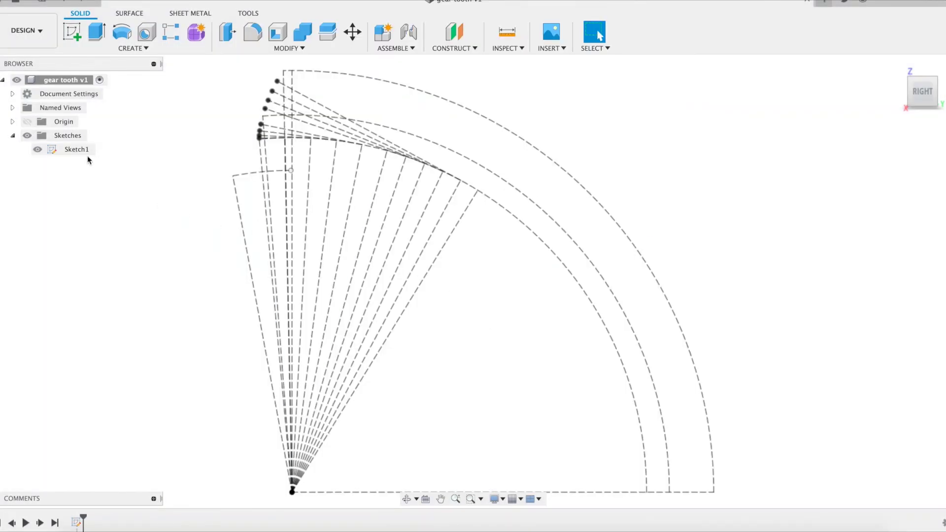
# - Reopen Sketch1 for editing and show its dimensions
pyautogui.rightClick(73, 149)
pyautogui.click(94, 185)
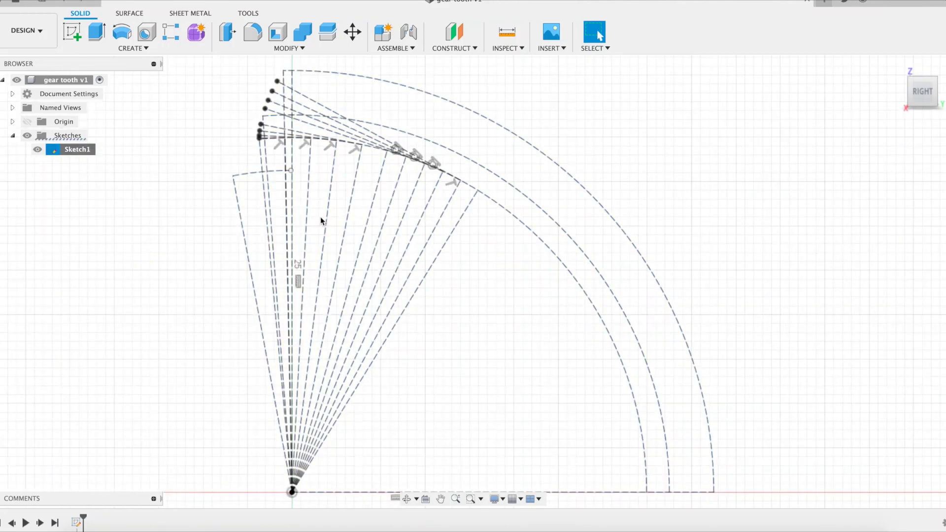
pyautogui.click(917, 289)
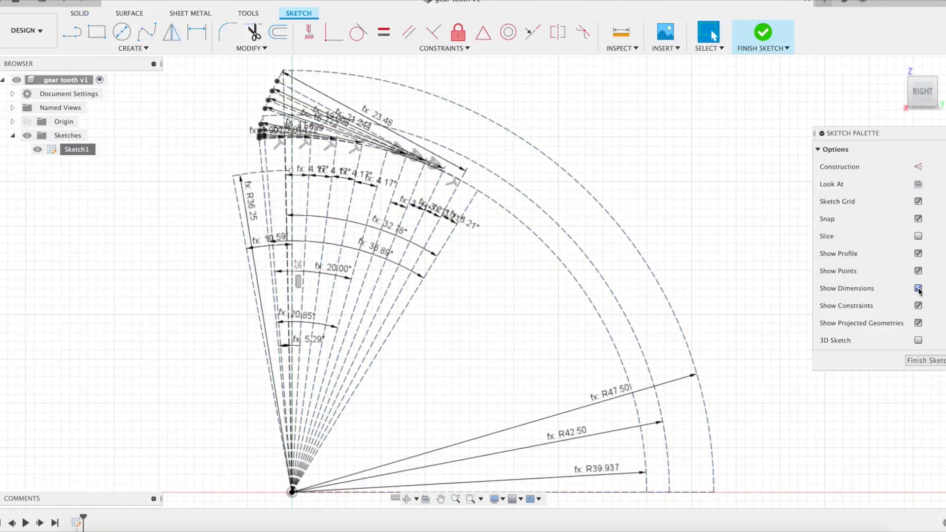
# - Constrain the upper end point of the R36.25 root arc coincident with the vertical construction line
pyautogui.scroll(-2, 271, 188)
pyautogui.scroll(6, 277, 184)
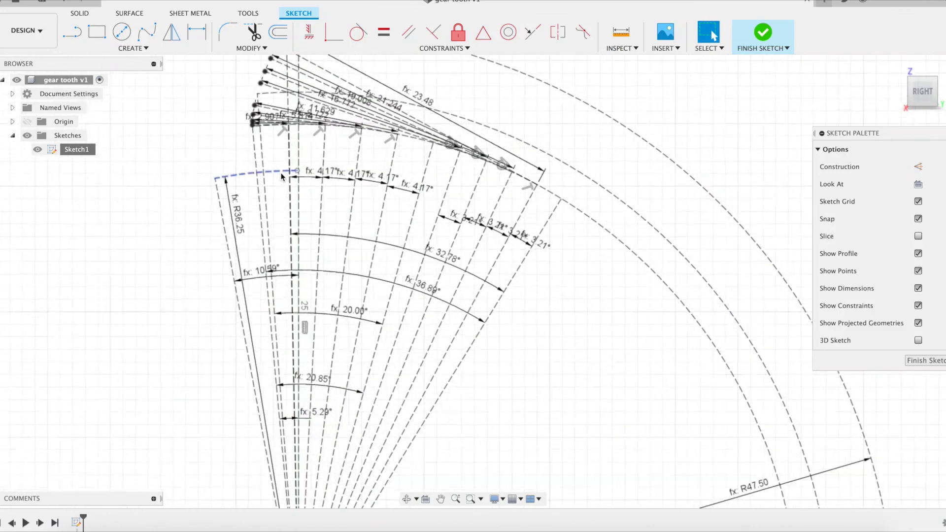
pyautogui.click(333, 32)
pyautogui.click(297, 130)
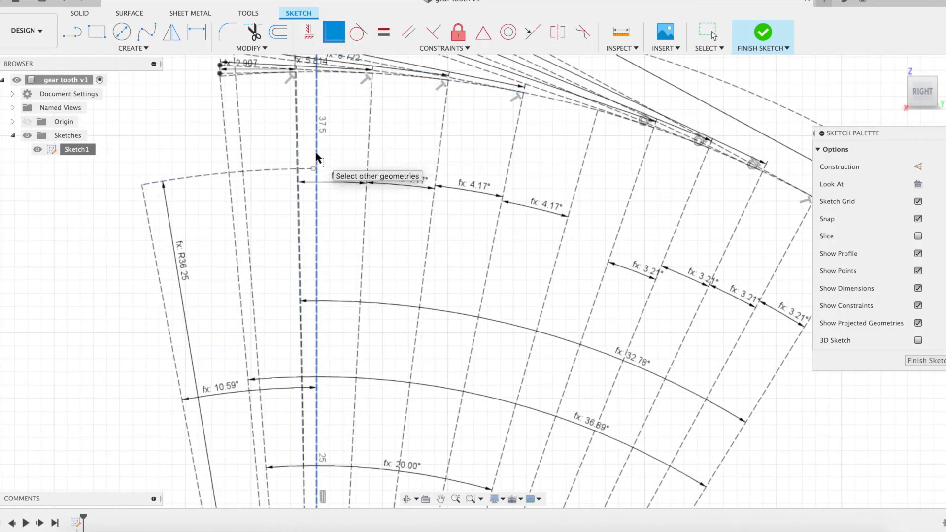
pyautogui.click(313, 169)
pyautogui.click(314, 169)
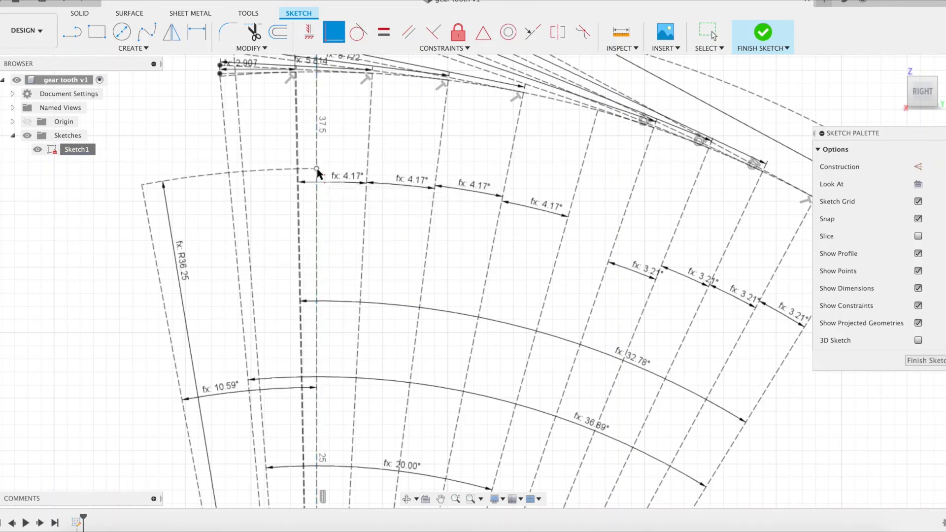
pyautogui.press('Escape')
# - Delete the 5.29° angle dimension between the outer of the two closely spaced radial lines and the vertical construction line
pyautogui.scroll(-5, 385, 238)
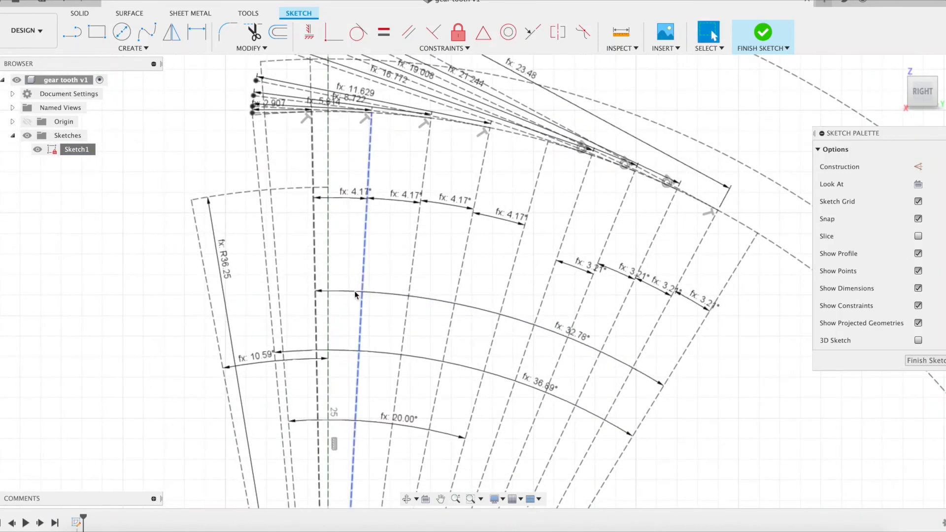
pyautogui.scroll(5, 361, 273)
pyautogui.scroll(5, 358, 380)
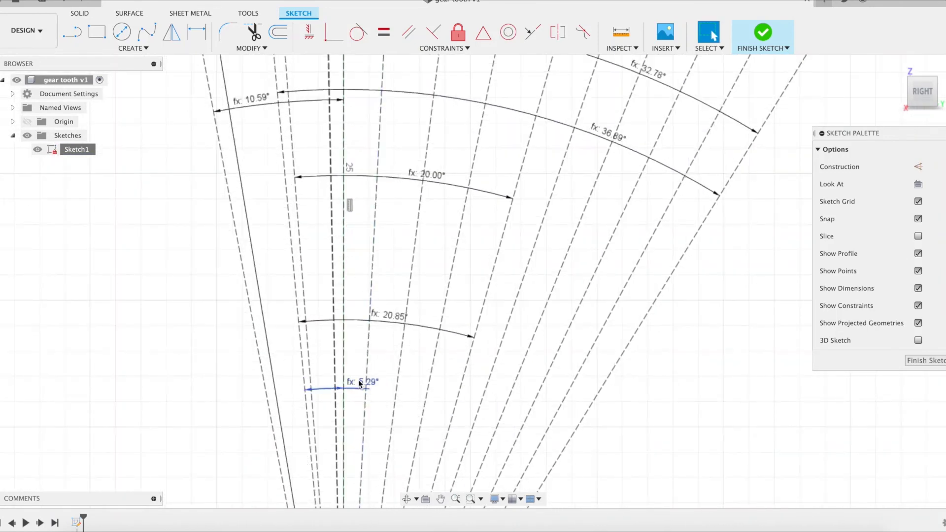
pyautogui.click(356, 387)
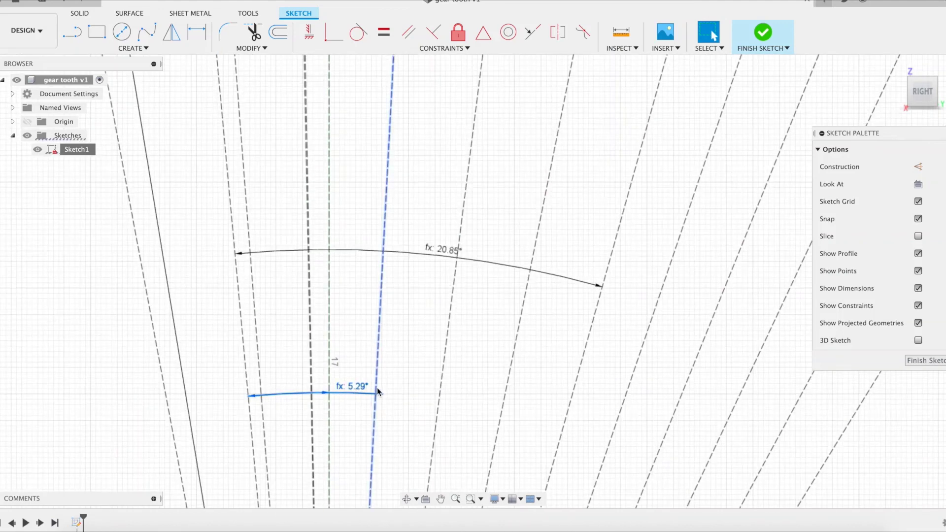
pyautogui.press('Delete')
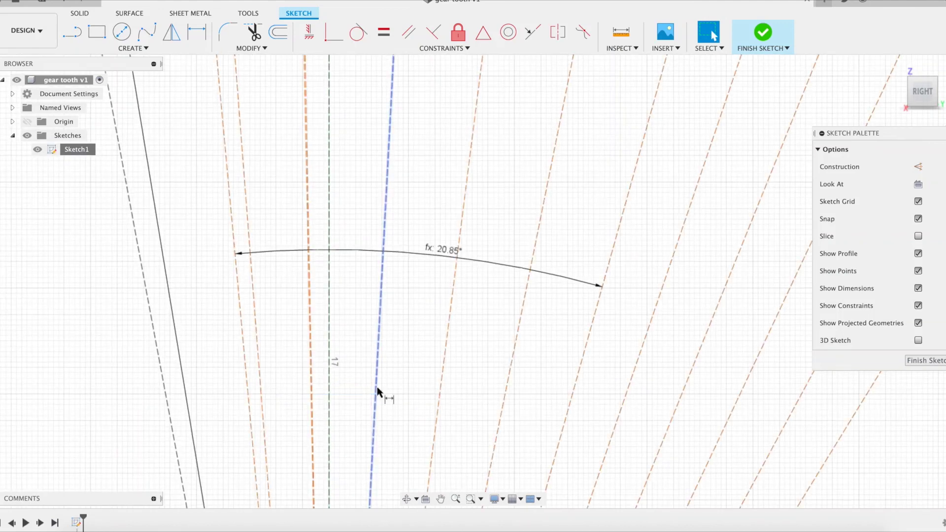
# - Dimension the angle between the vertical construction line and the inner of the two closely spaced radial lines as 90/z and finish the sketch
pyautogui.press('d')
pyautogui.click(318, 378)
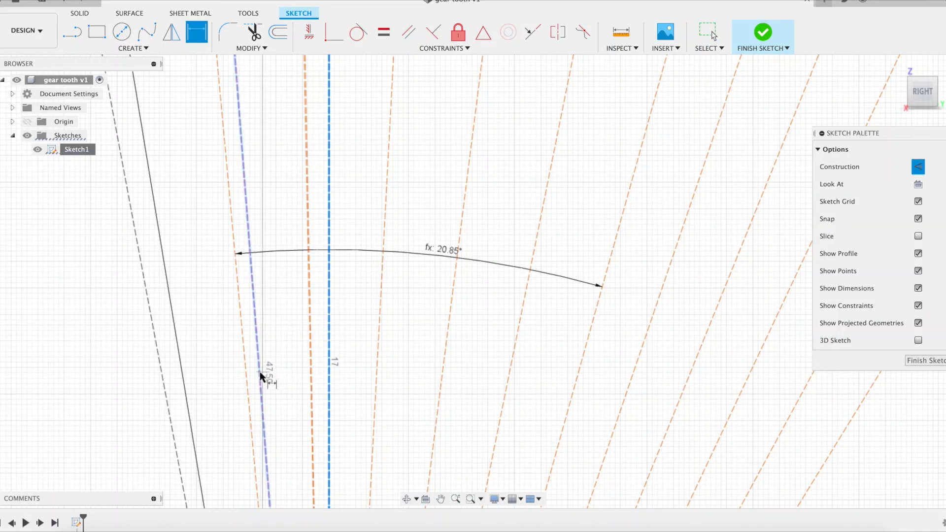
pyautogui.click(259, 372)
pyautogui.click(282, 368)
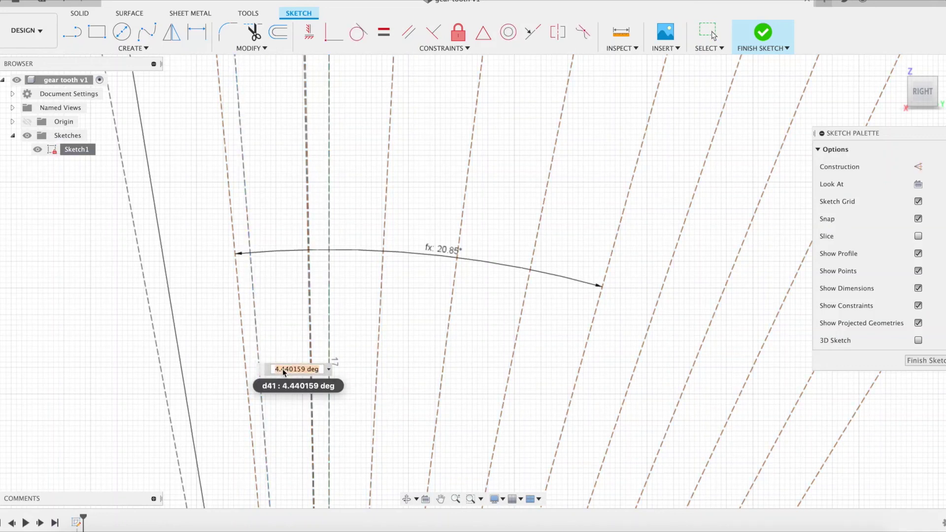
pyautogui.write('90/z')
pyautogui.press('Return')
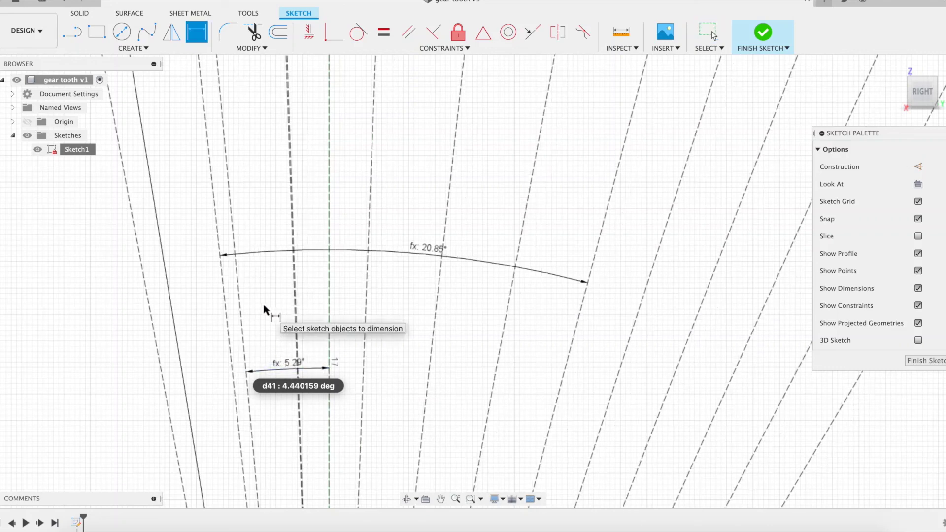
pyautogui.press('Escape')
pyautogui.scroll(-10, 267, 307)
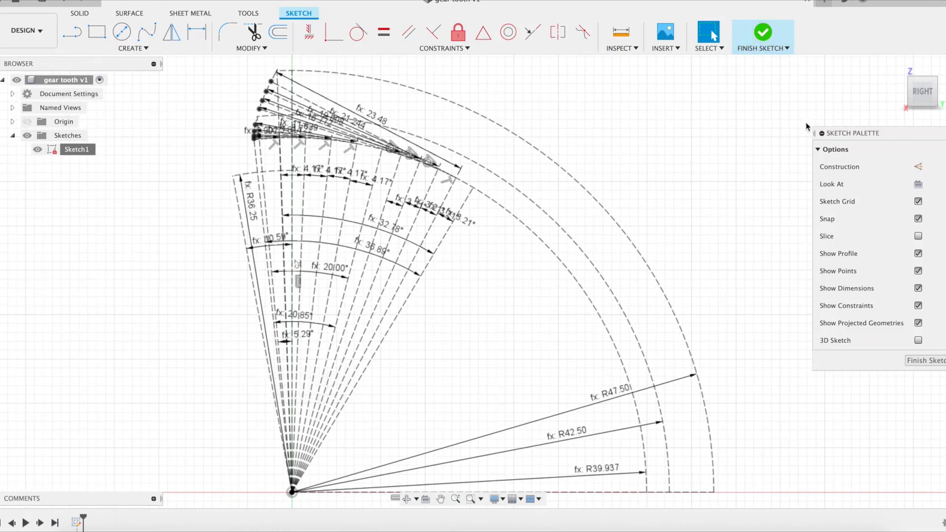
pyautogui.click(762, 34)
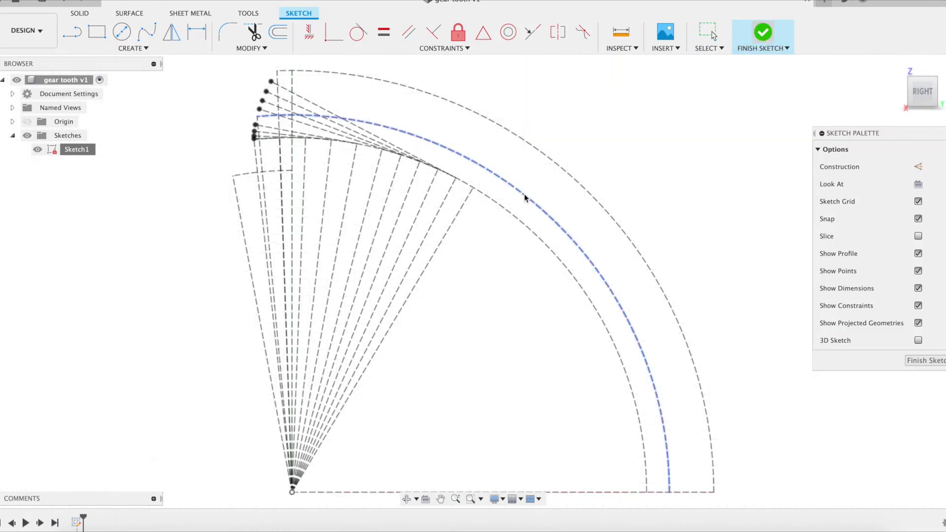